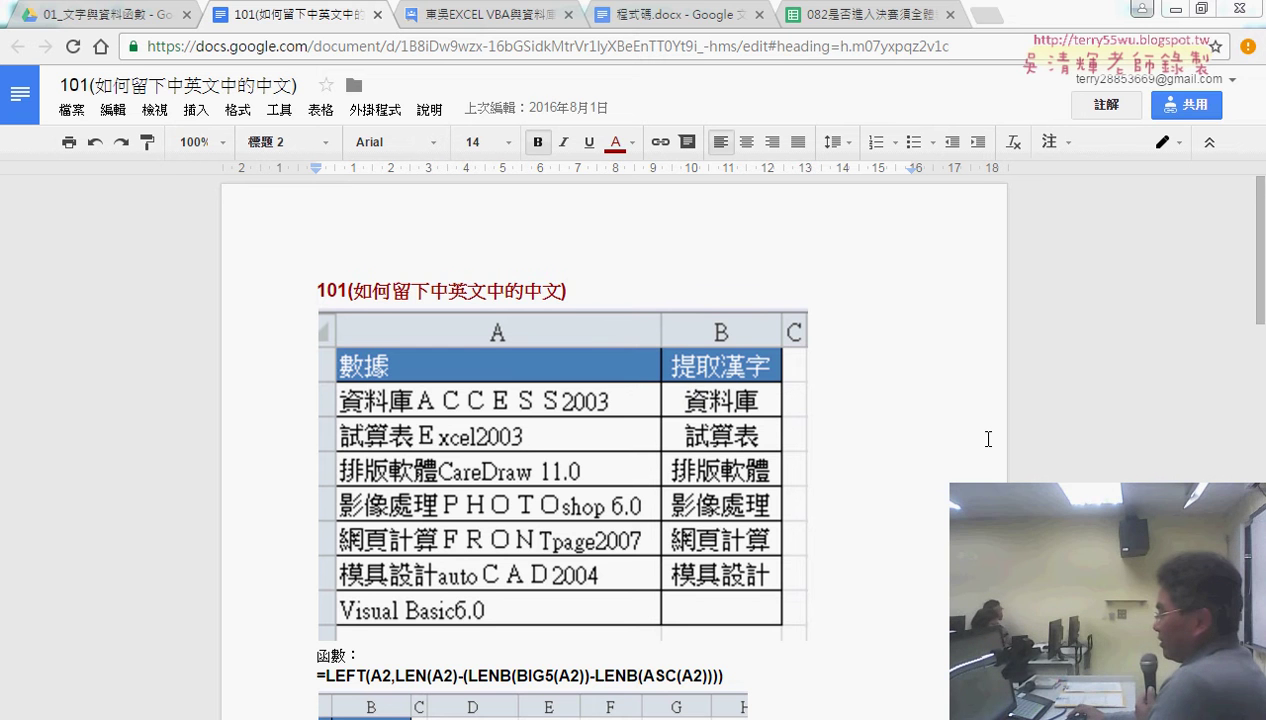
- Focus the 101(如何留下中英文中的中文) document beside its first example table
click(940, 372)
scroll(942, 446, down, 3)
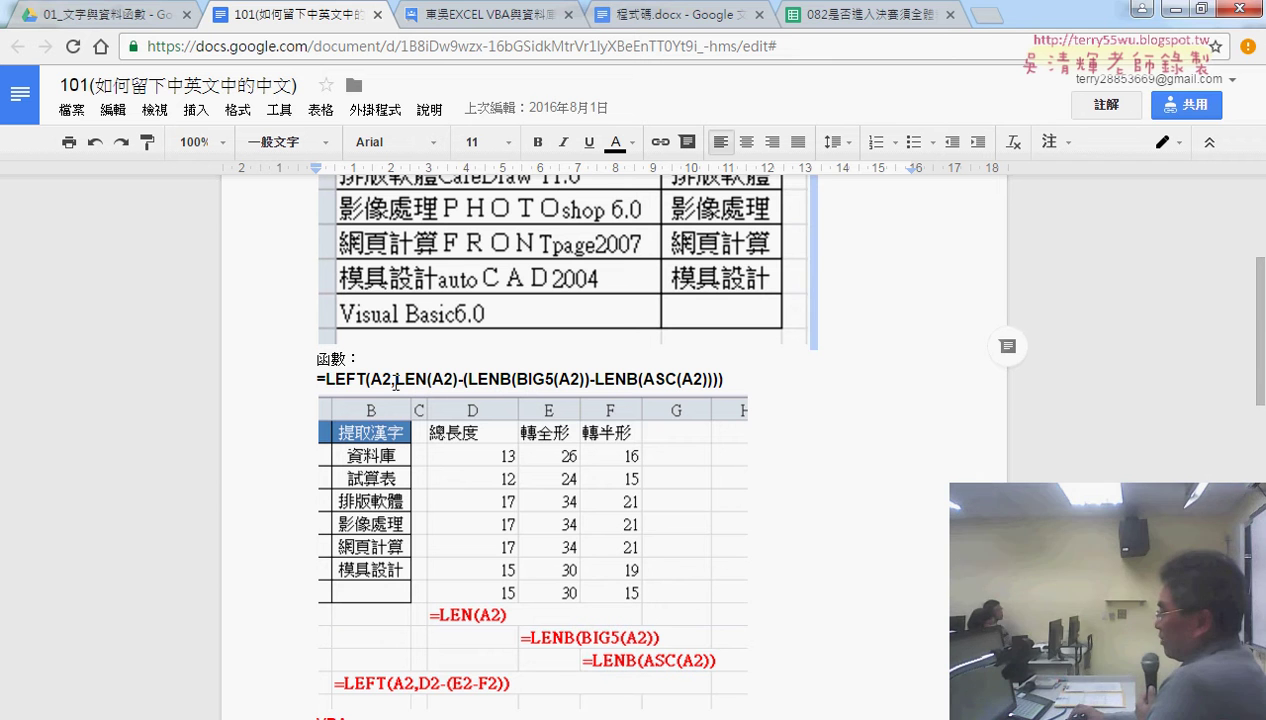
drag(397, 379, 496, 380)
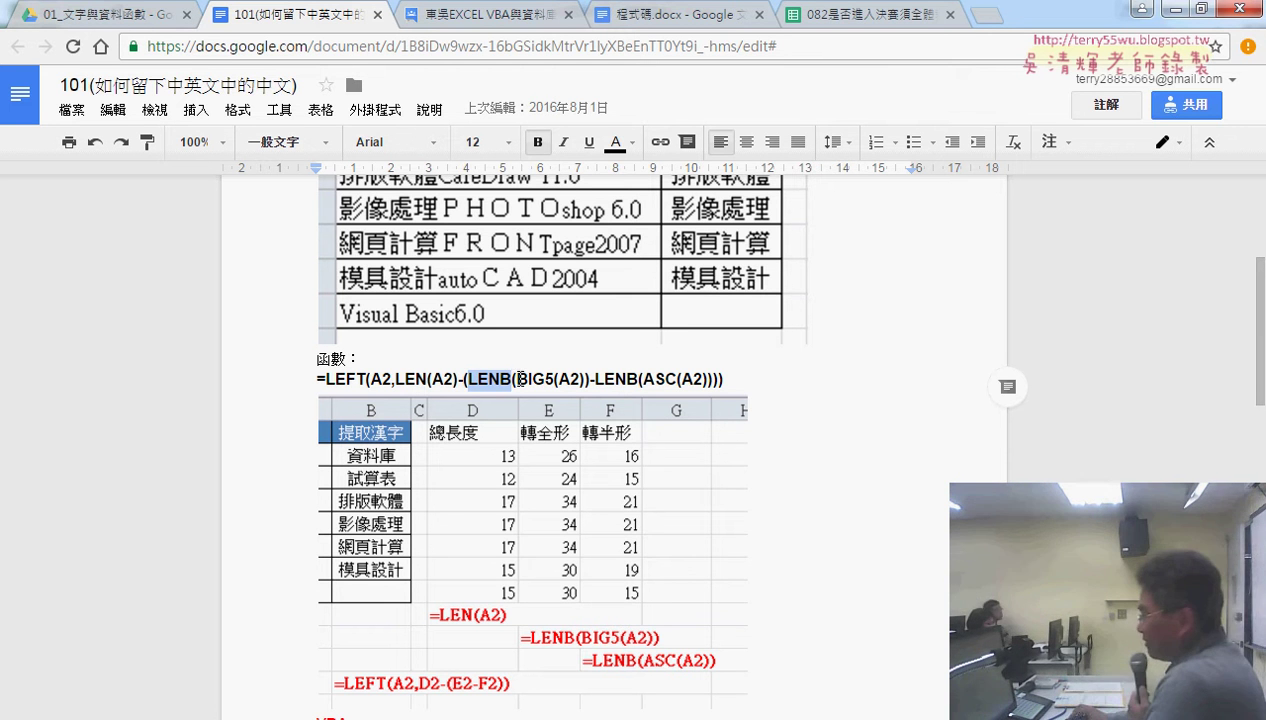
drag(516, 379, 555, 379)
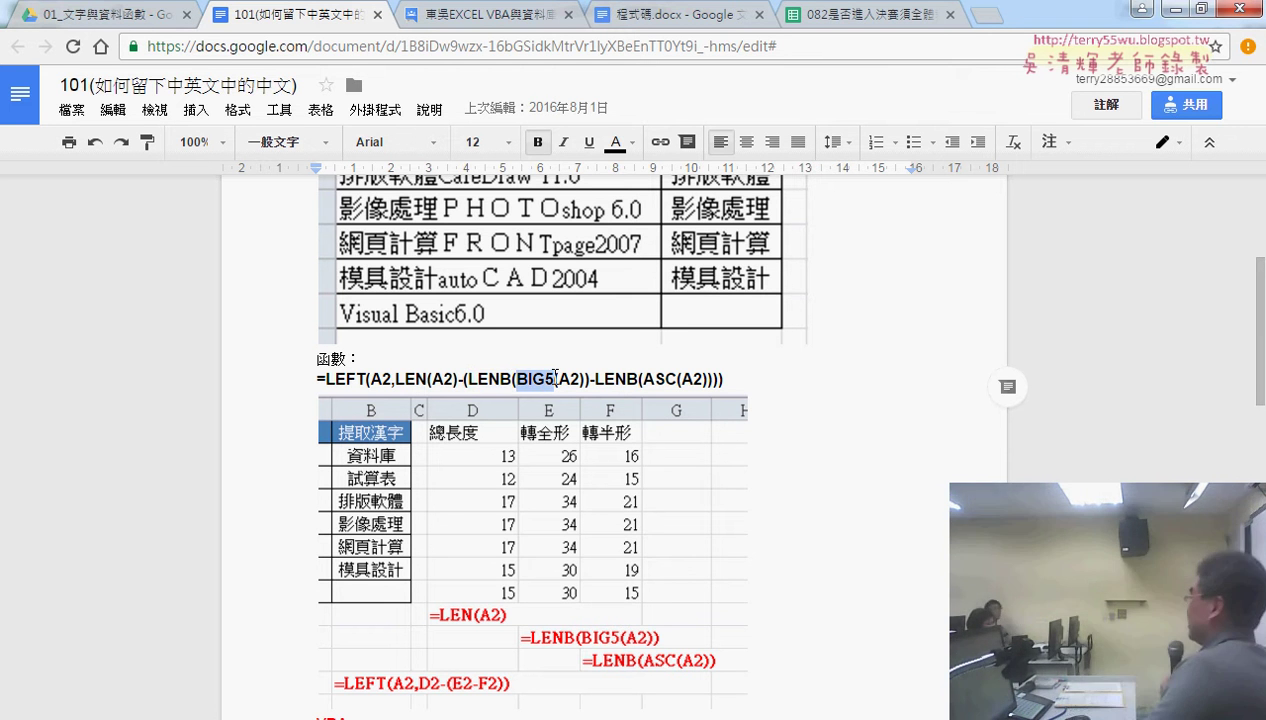
drag(642, 379, 676, 379)
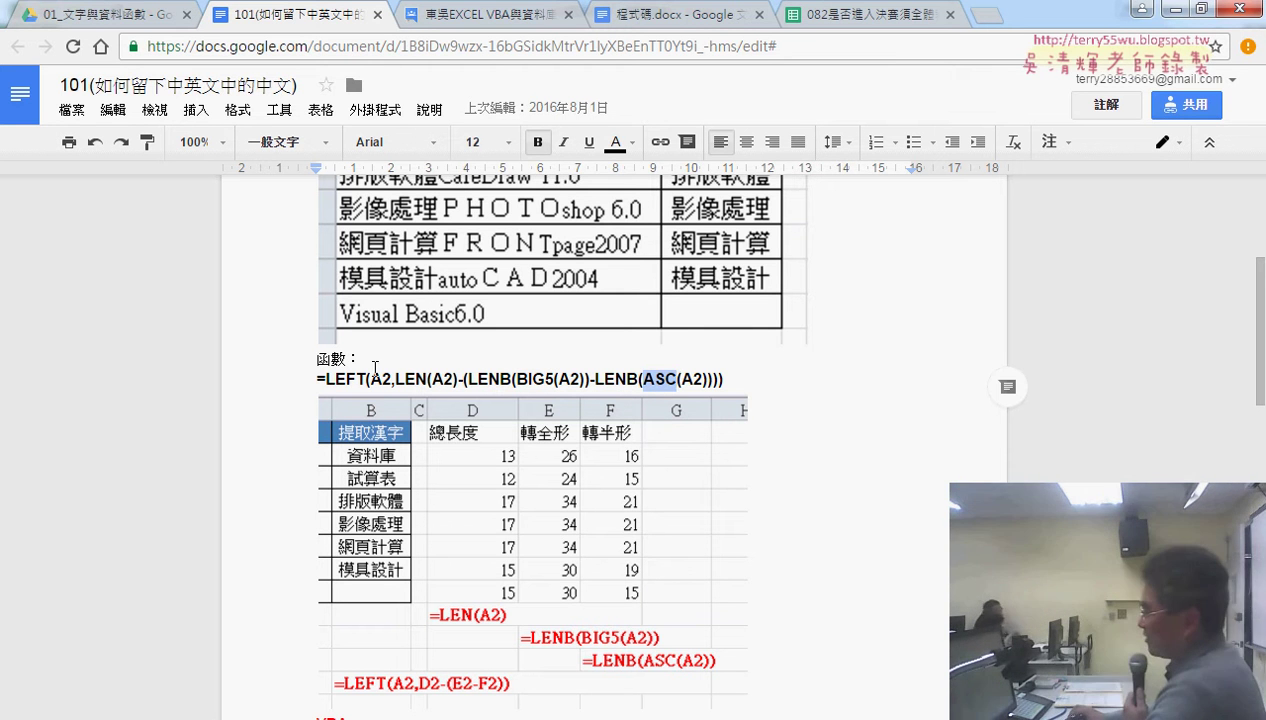
drag(326, 379, 366, 379)
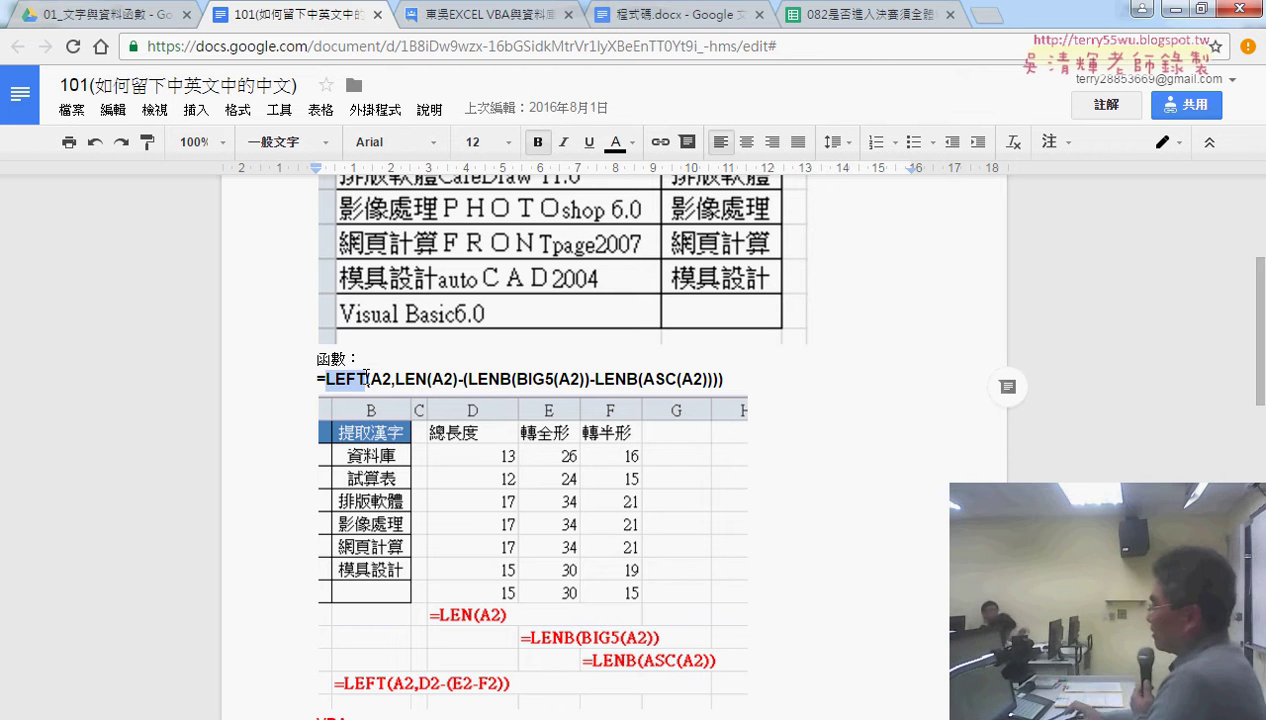
drag(467, 379, 513, 379)
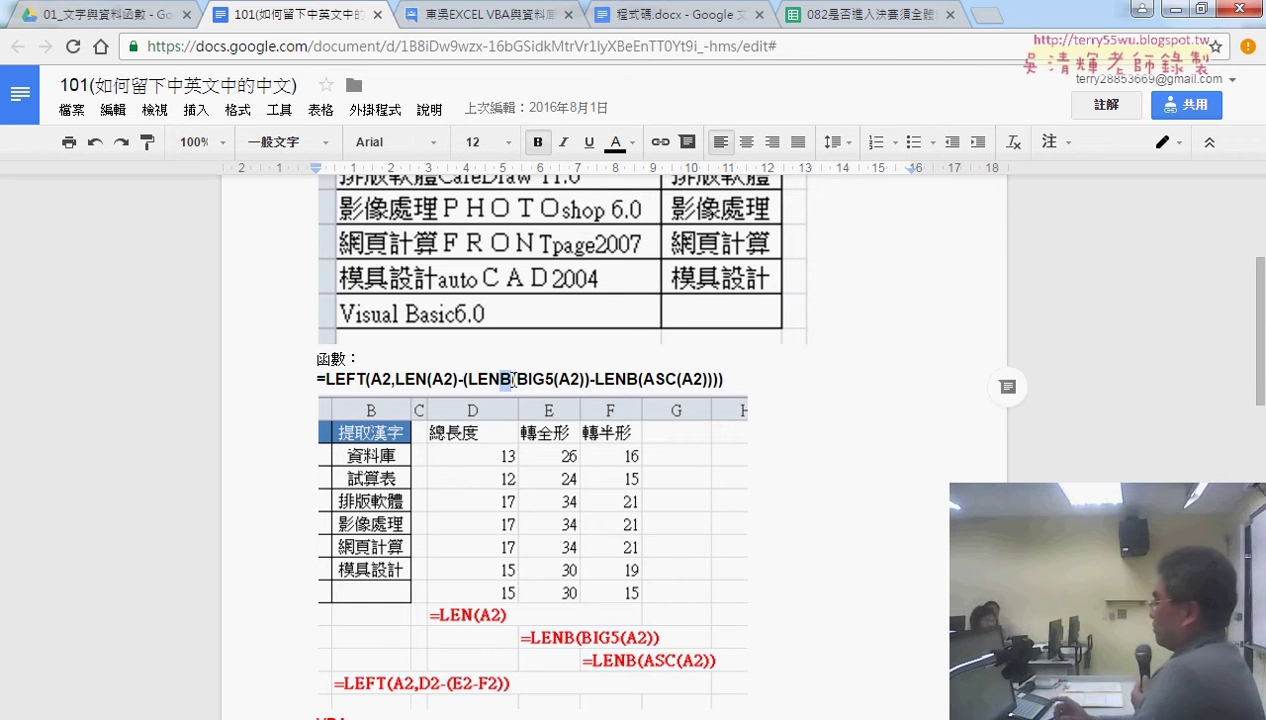
drag(397, 378, 429, 378)
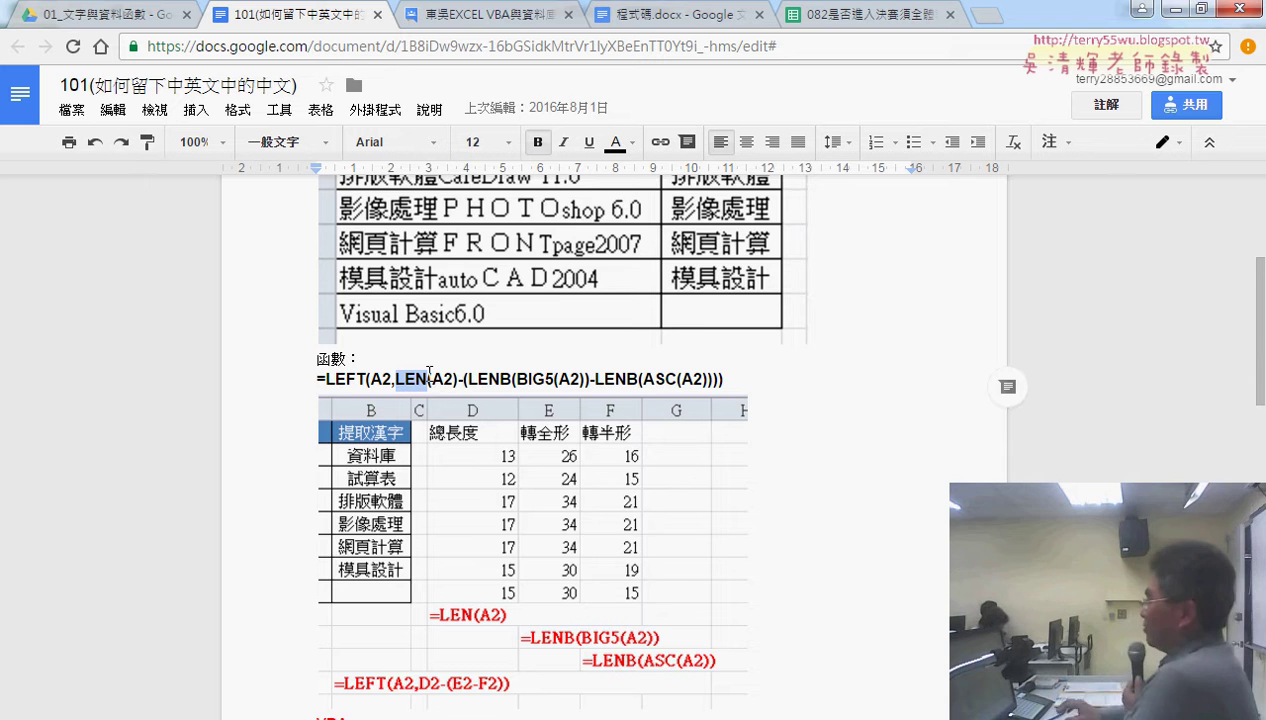
- Scroll through the document to review its VBA code section
scroll(430, 372, up, 2)
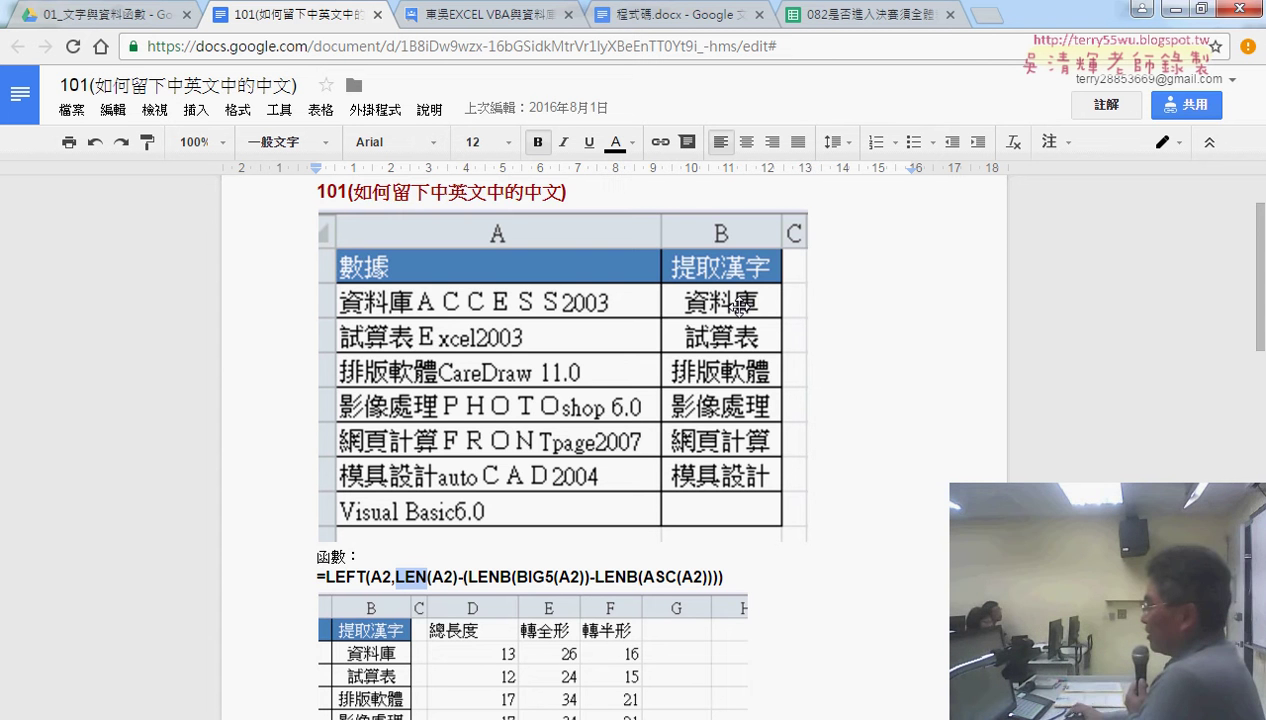
scroll(737, 307, down, 3)
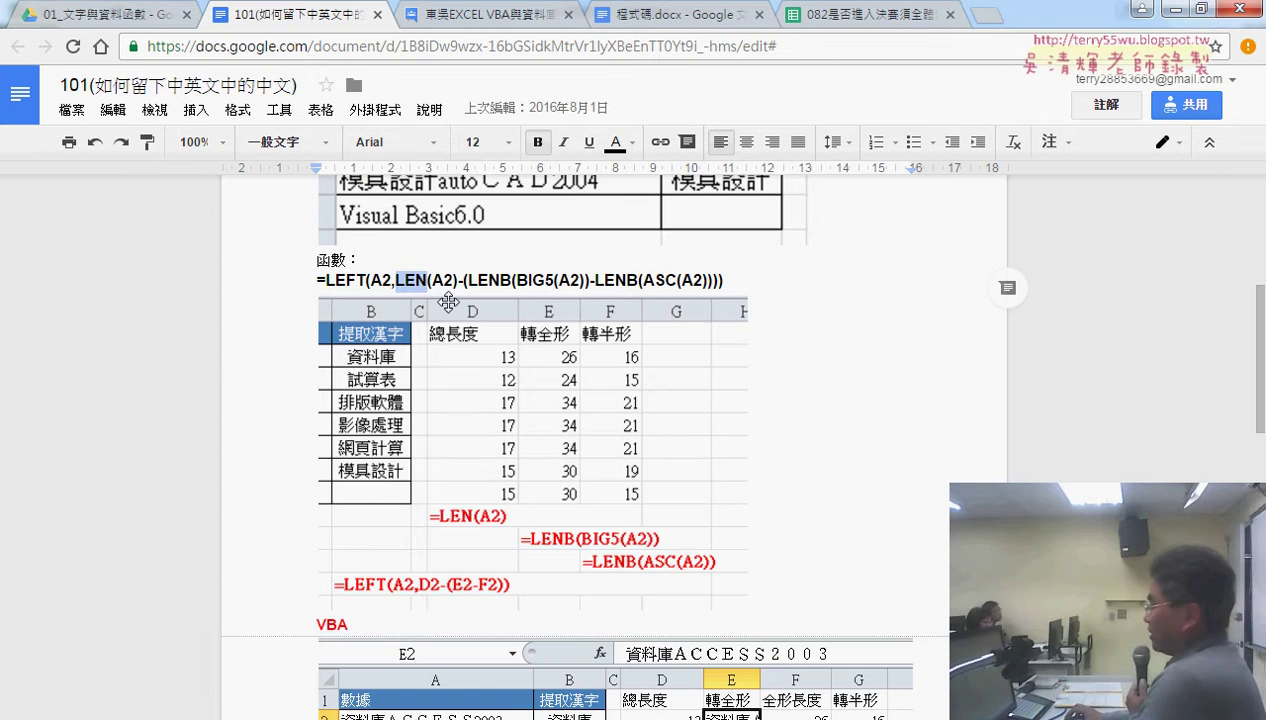
scroll(1019, 371, down, 5)
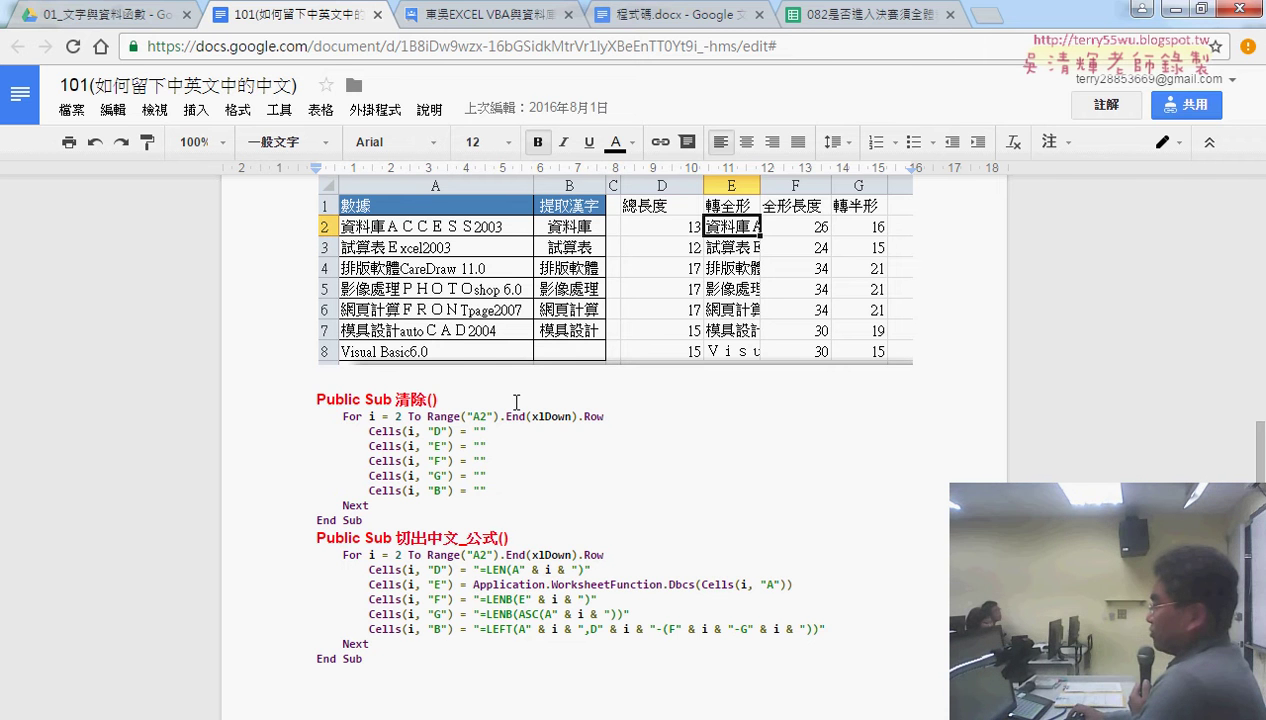
- Switch to Google Drive and return to the 01_文字與資料函數 folder holding the document
click(118, 16)
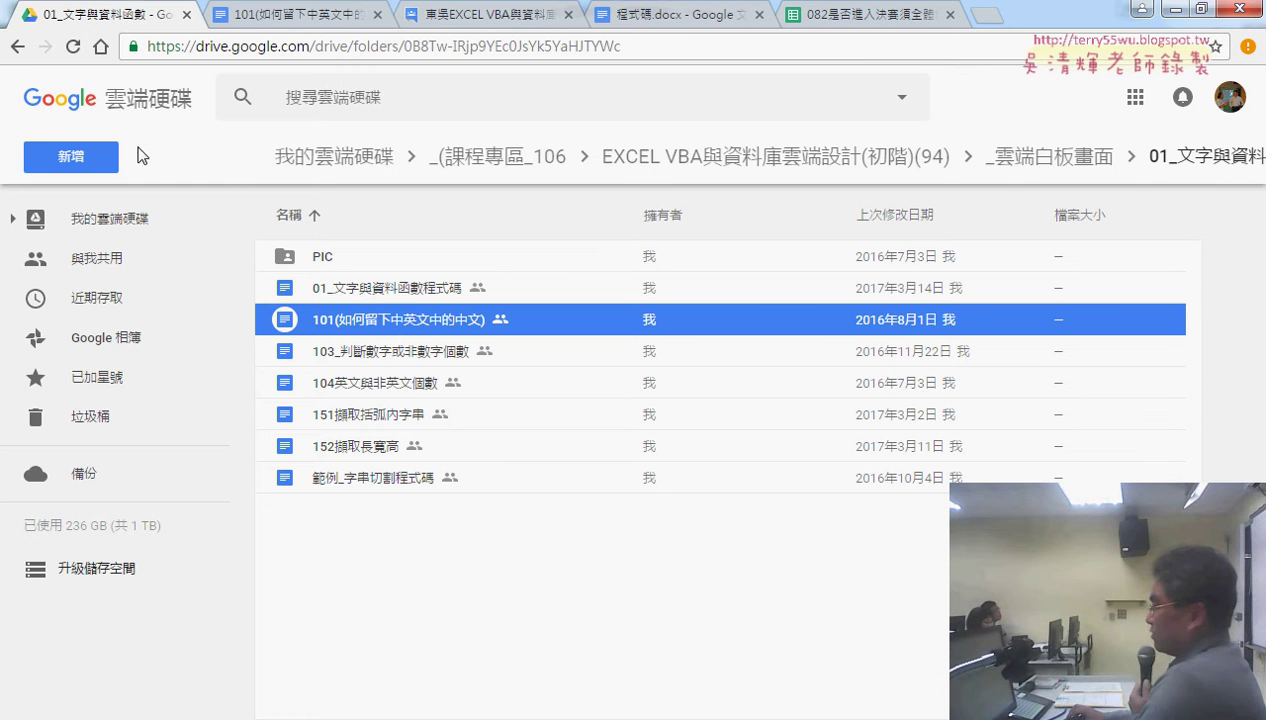
click(19, 50)
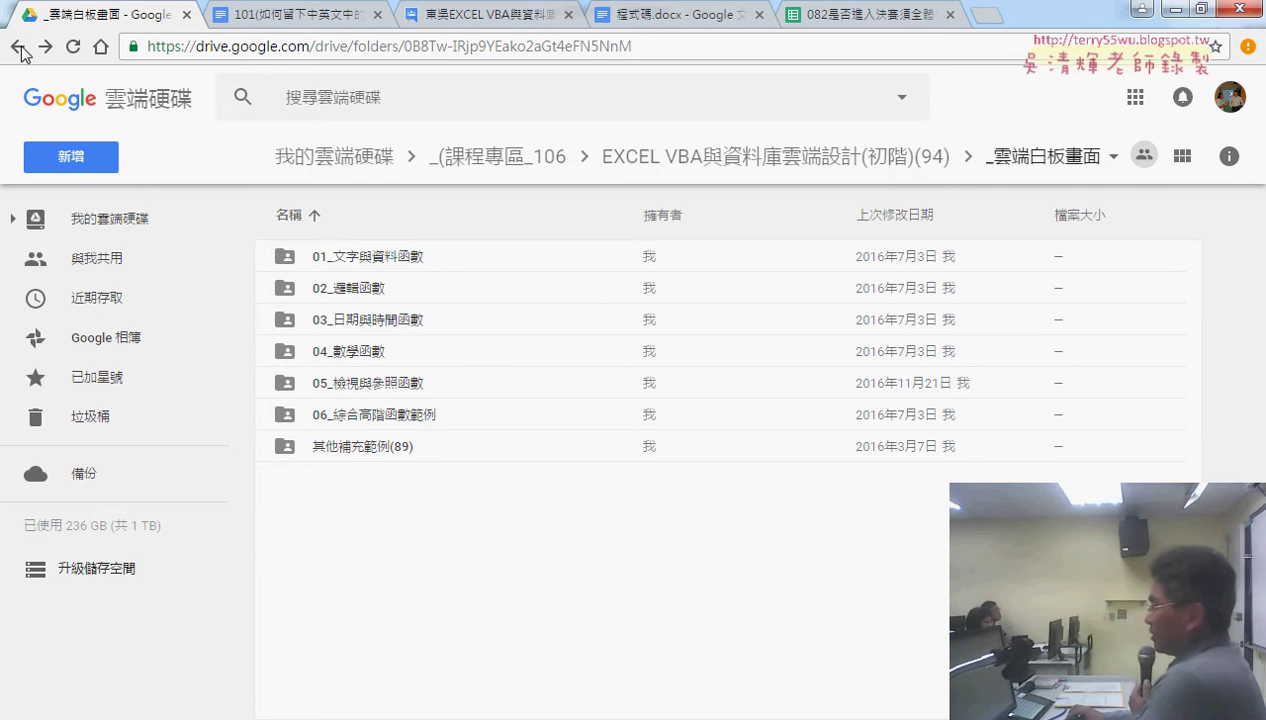
click(45, 46)
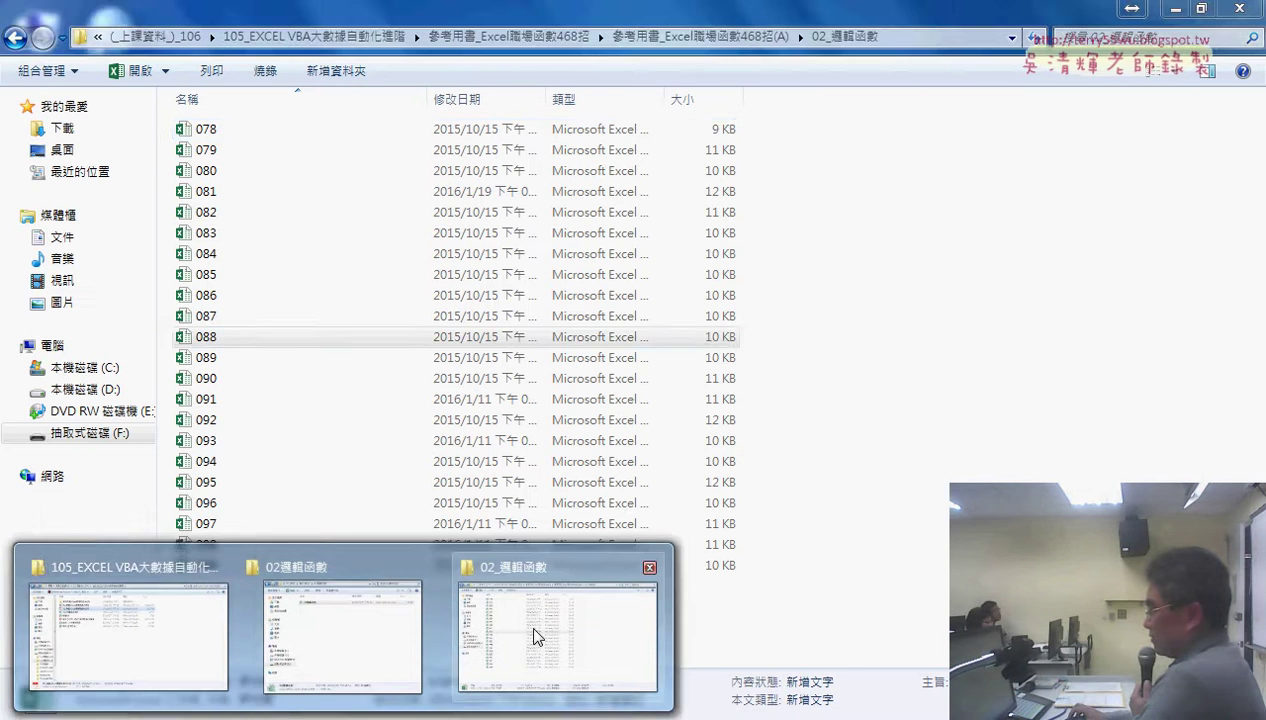
- In Explorer, open the 101 workbook from 範例檔94\01文字與資料函數
click(537, 636)
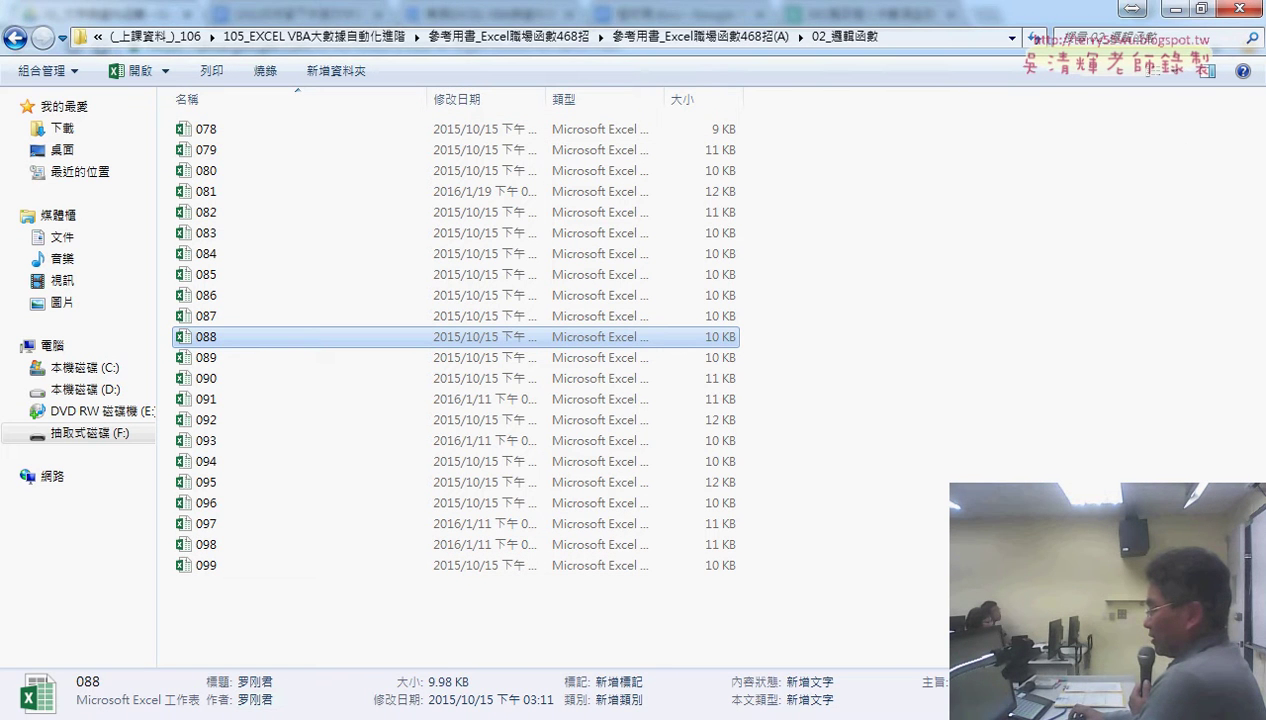
mouse_move(344, 715)
click(368, 648)
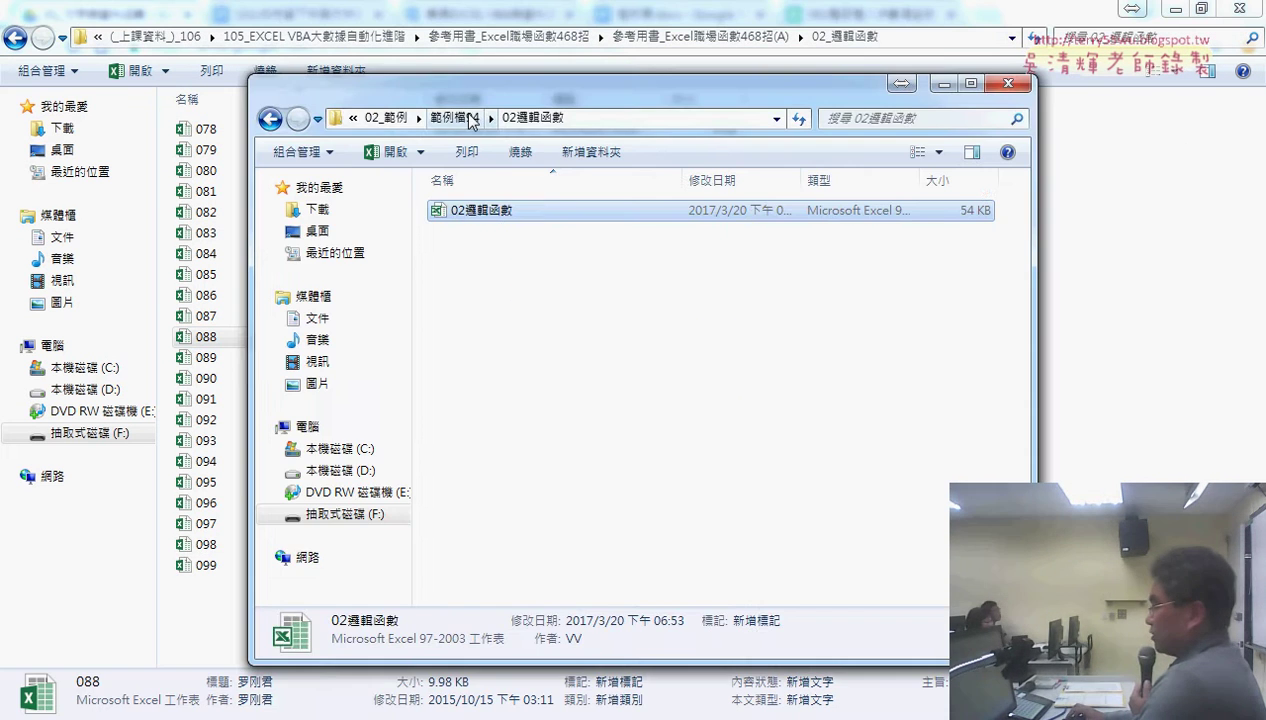
click(455, 117)
double_click(481, 212)
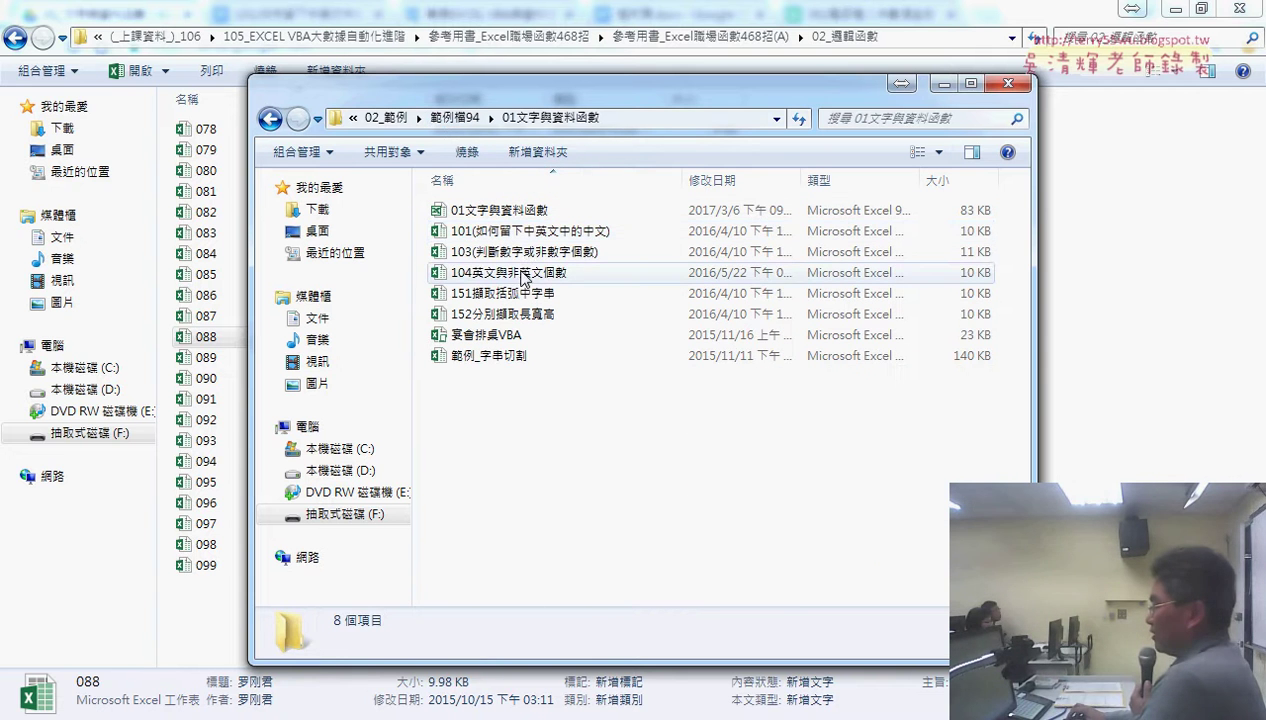
click(523, 232)
double_click(523, 232)
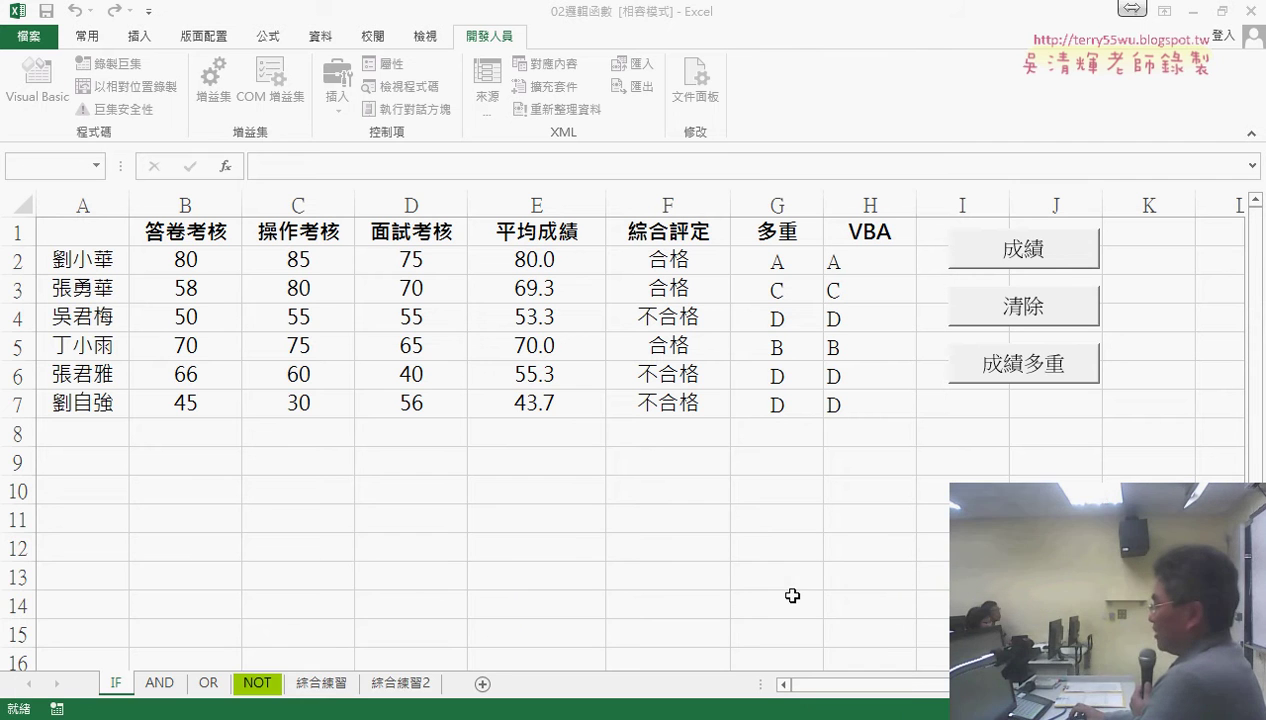
- Bring the 101 workbook forward and enable editing
click(869, 548)
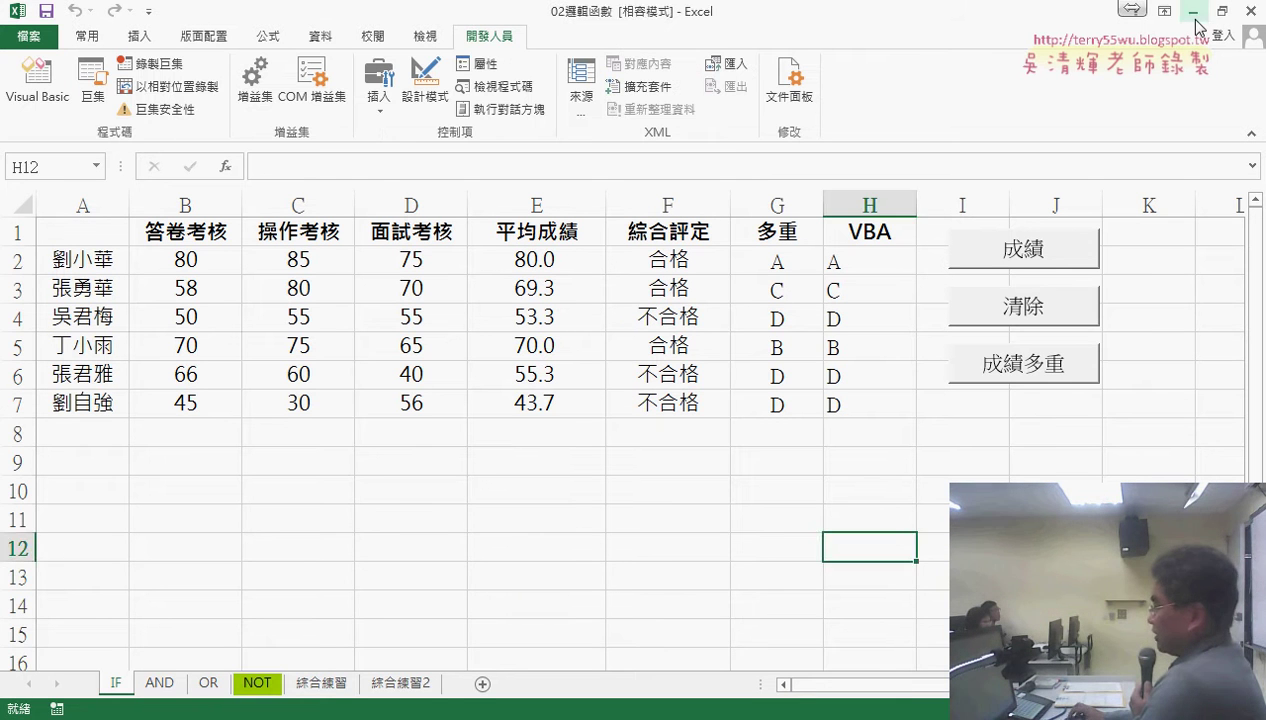
click(808, 622)
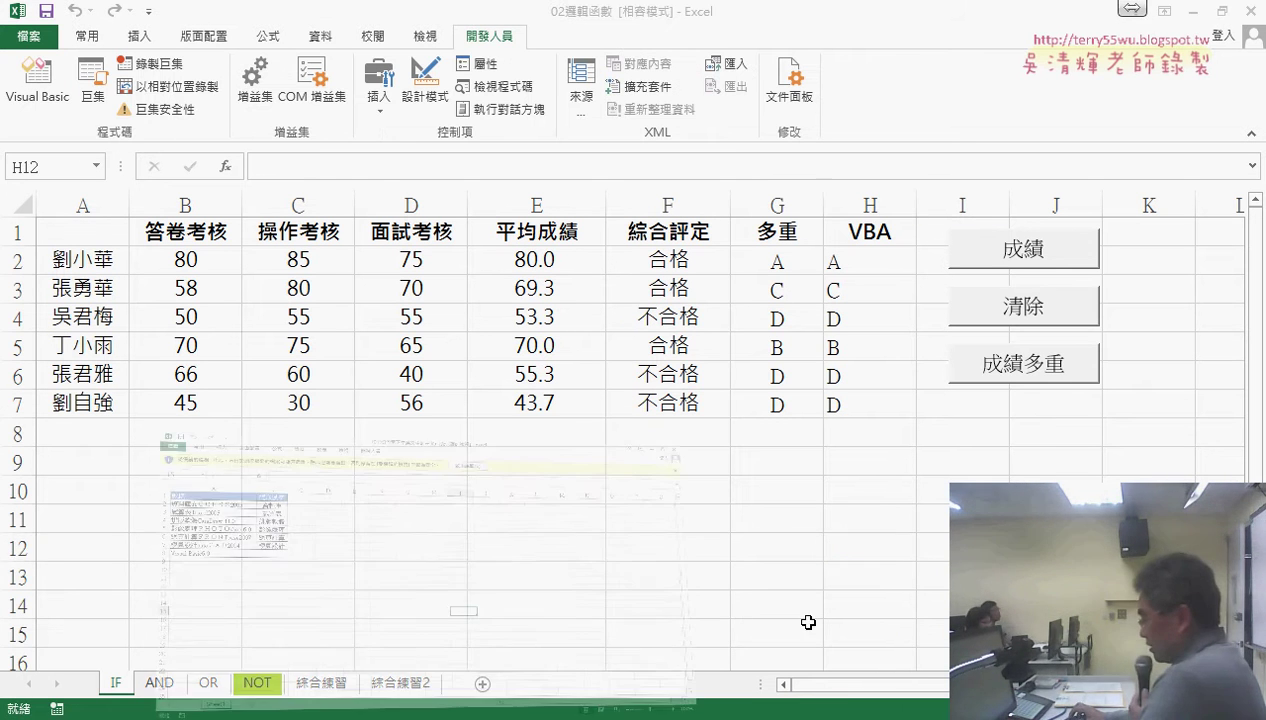
click(725, 70)
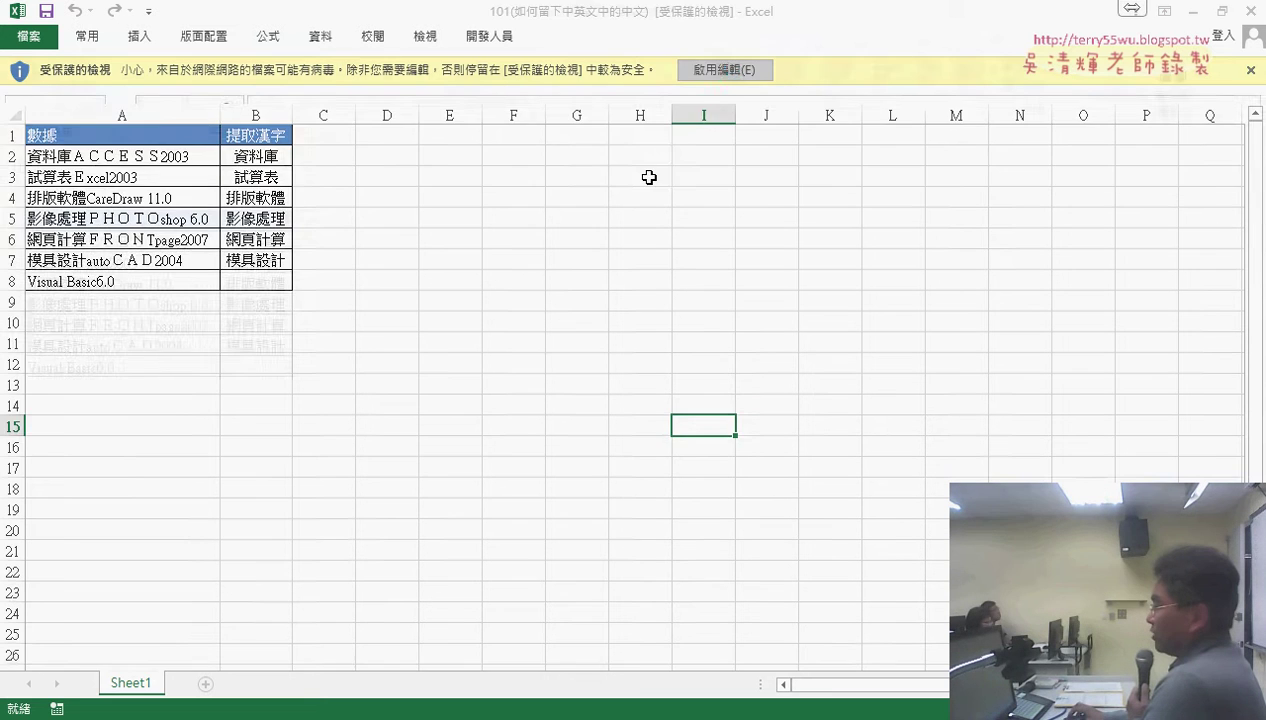
- Clear the extracted values in B2:B8 and start inserting a function in D2
click(250, 240)
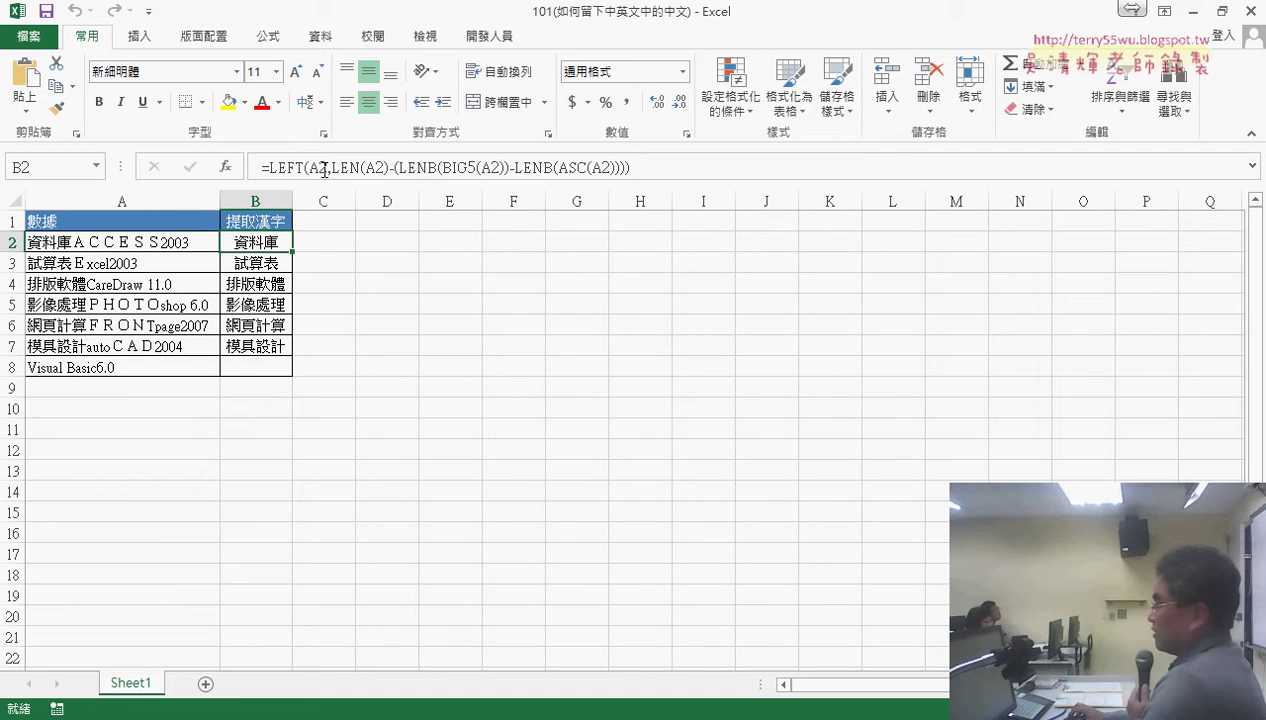
drag(265, 237, 270, 372)
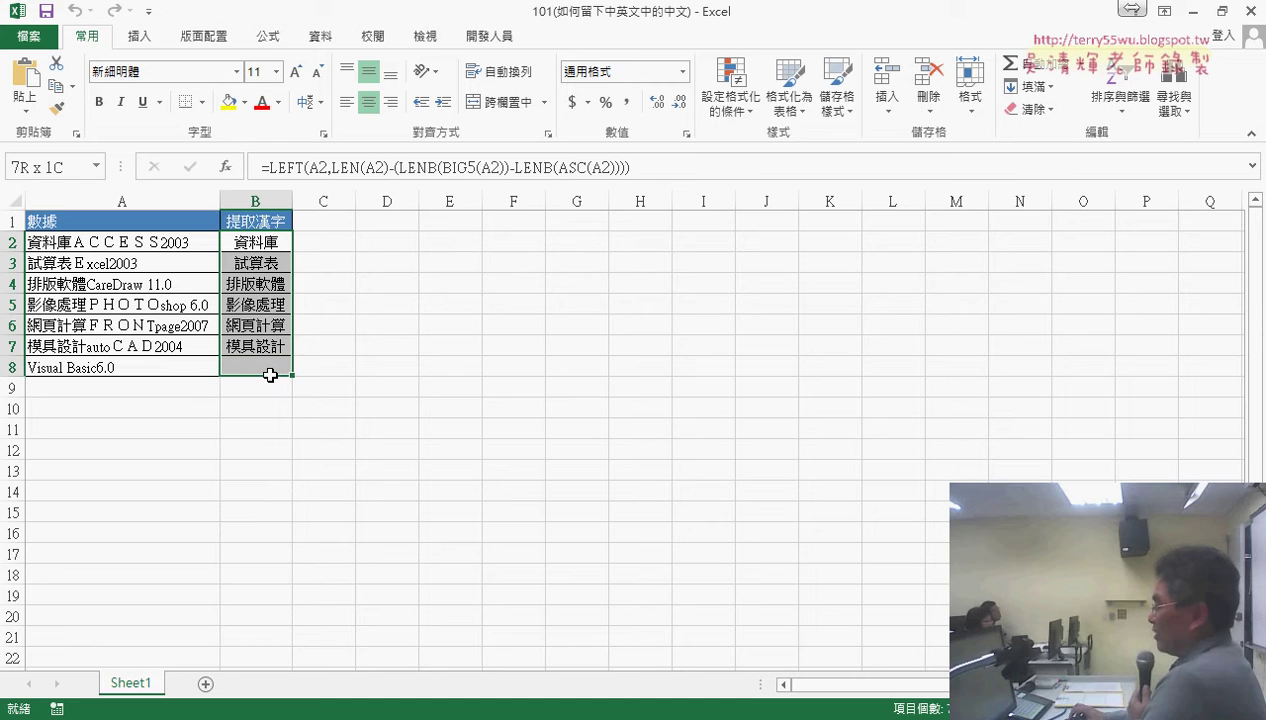
key(Delete)
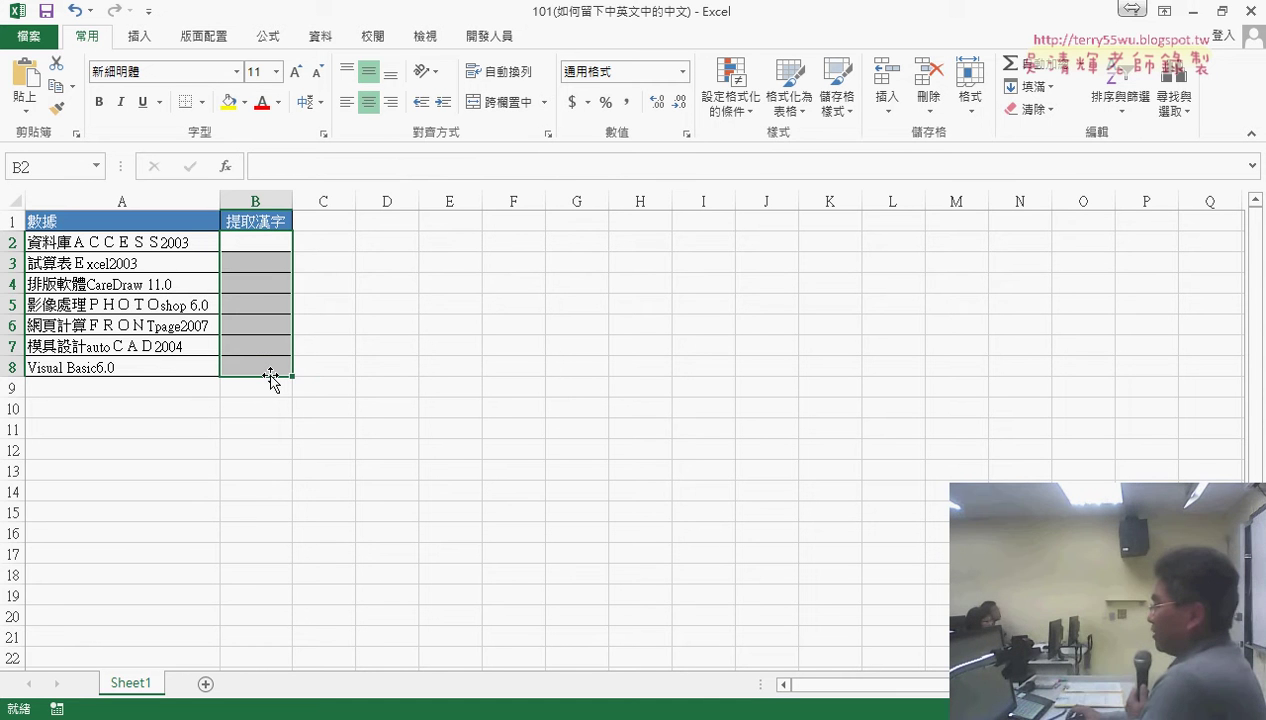
click(327, 243)
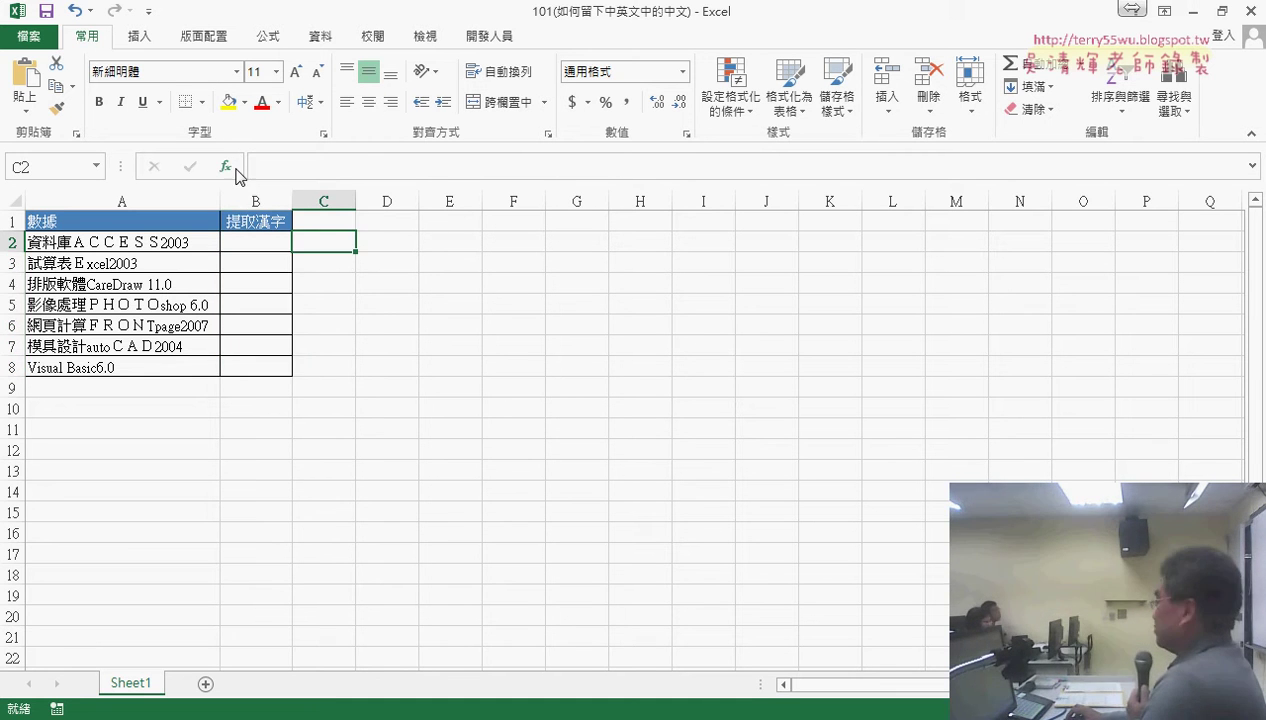
click(397, 245)
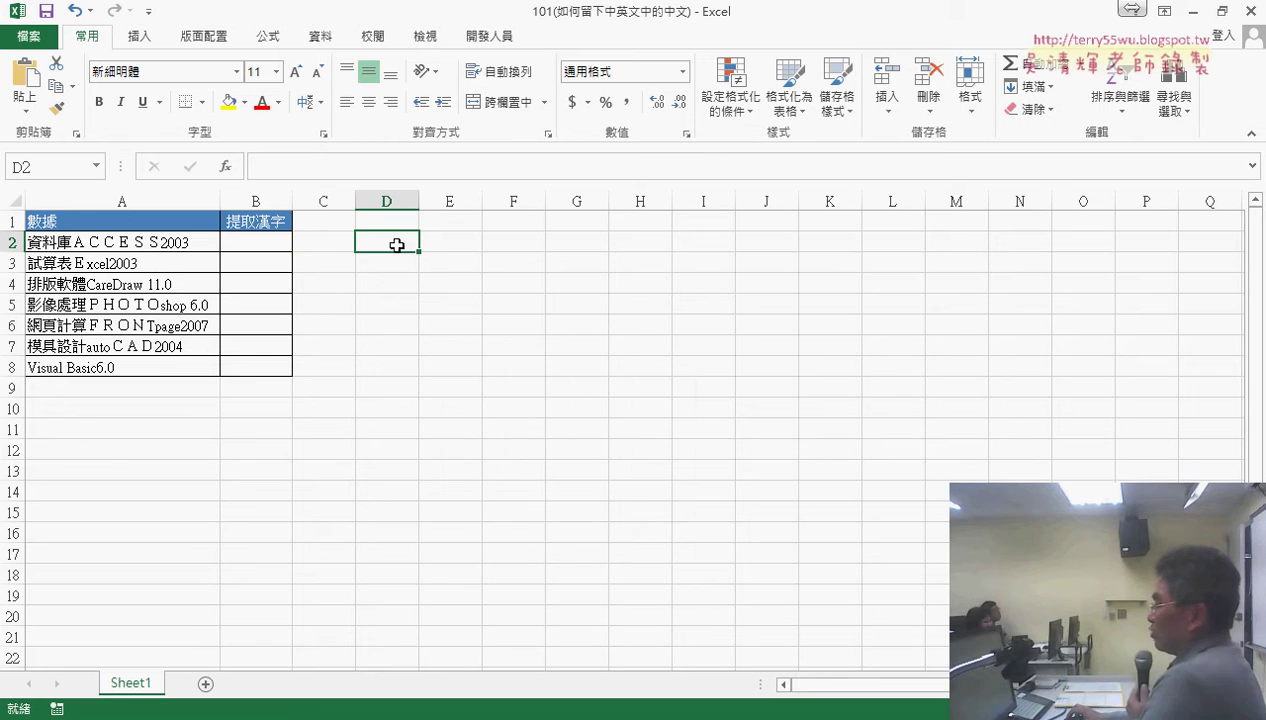
click(226, 167)
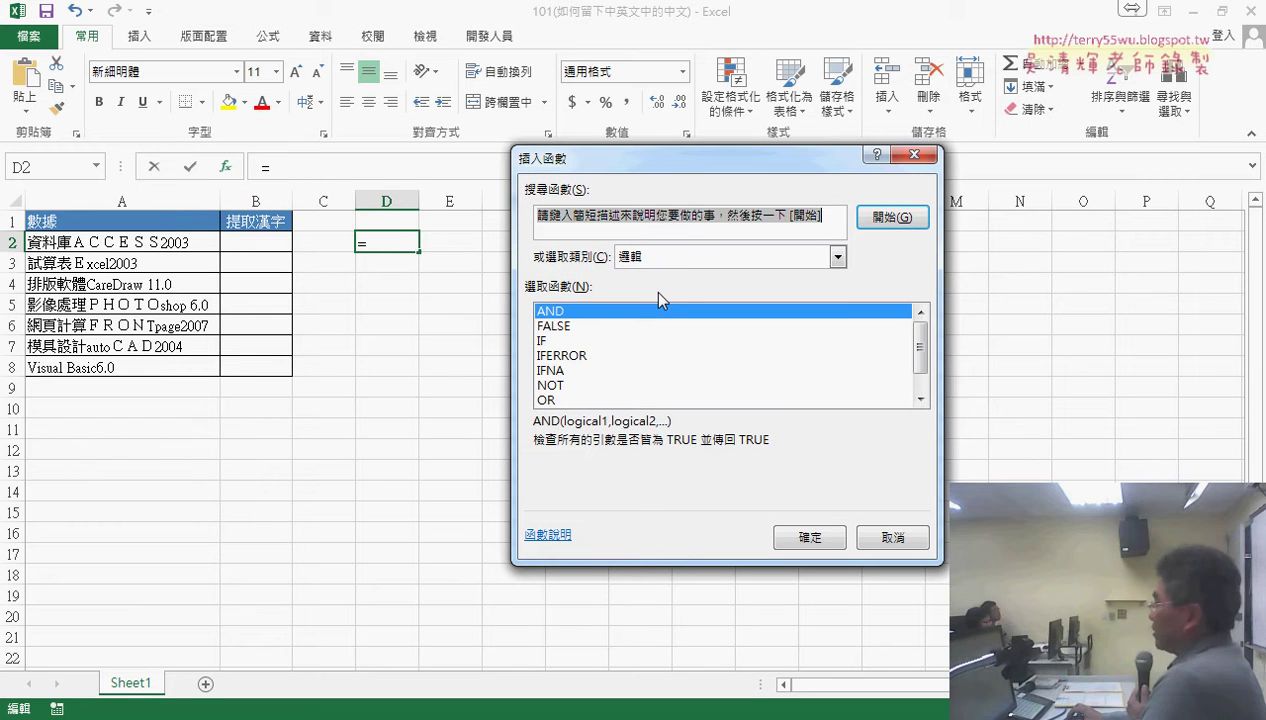
- Enter =LEN(A2) in D2 from the Text functions, returning 13
click(660, 257)
click(650, 397)
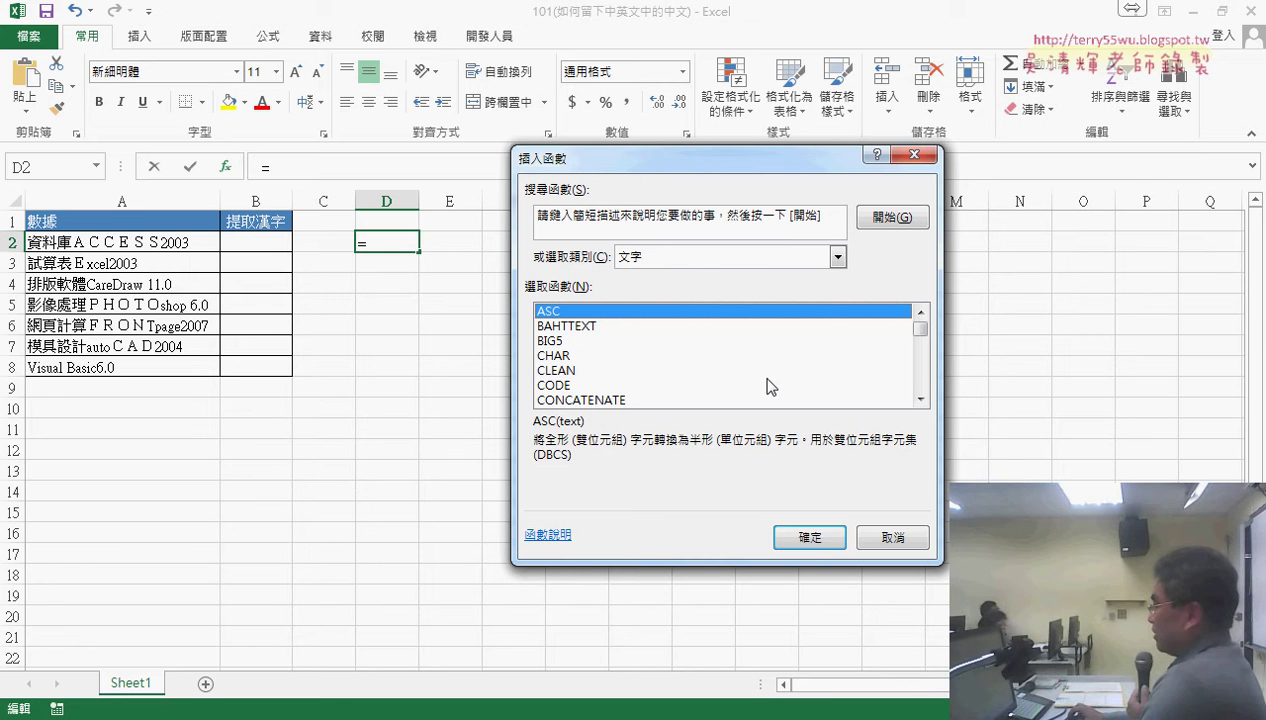
scroll(923, 330, down, 1)
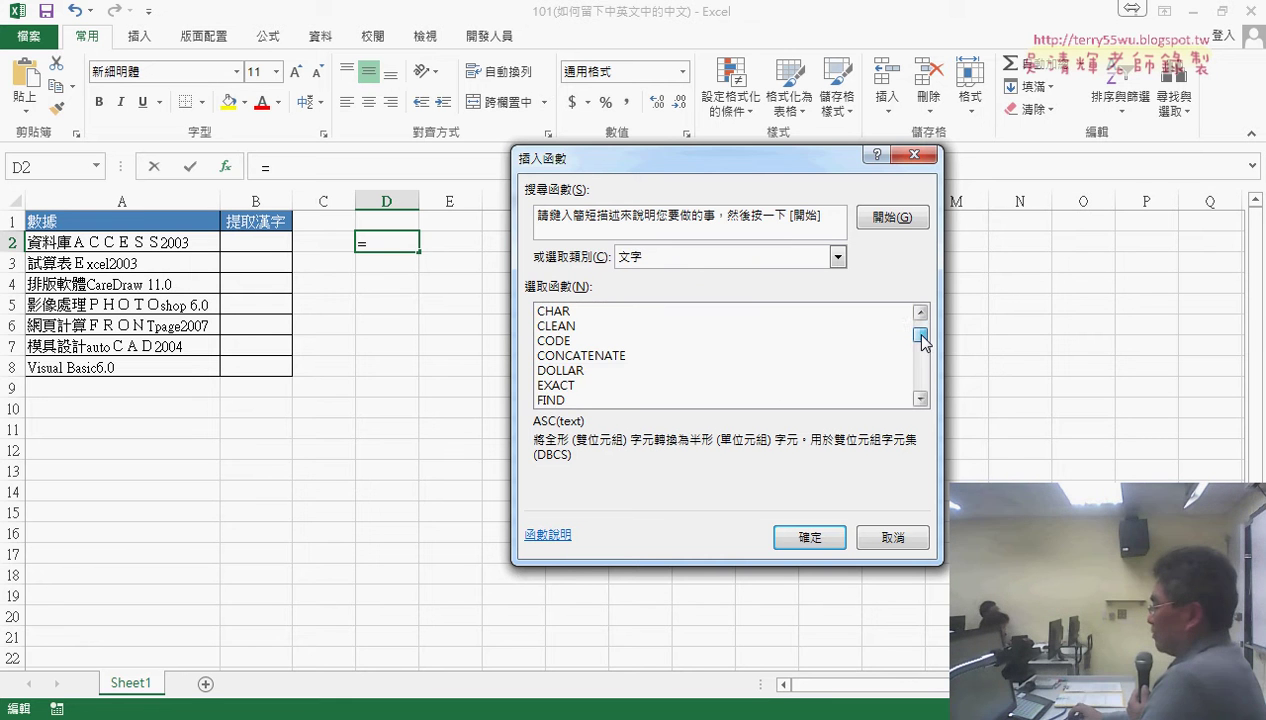
drag(921, 338, 922, 344)
click(576, 400)
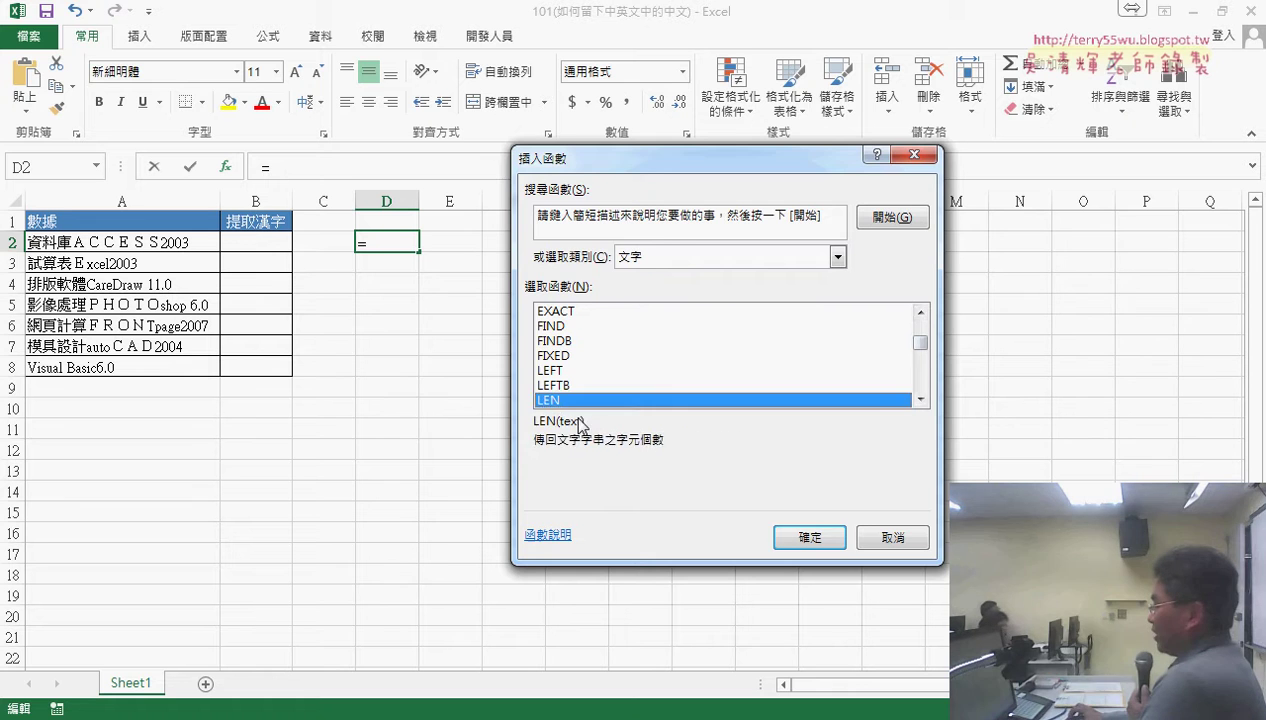
click(808, 535)
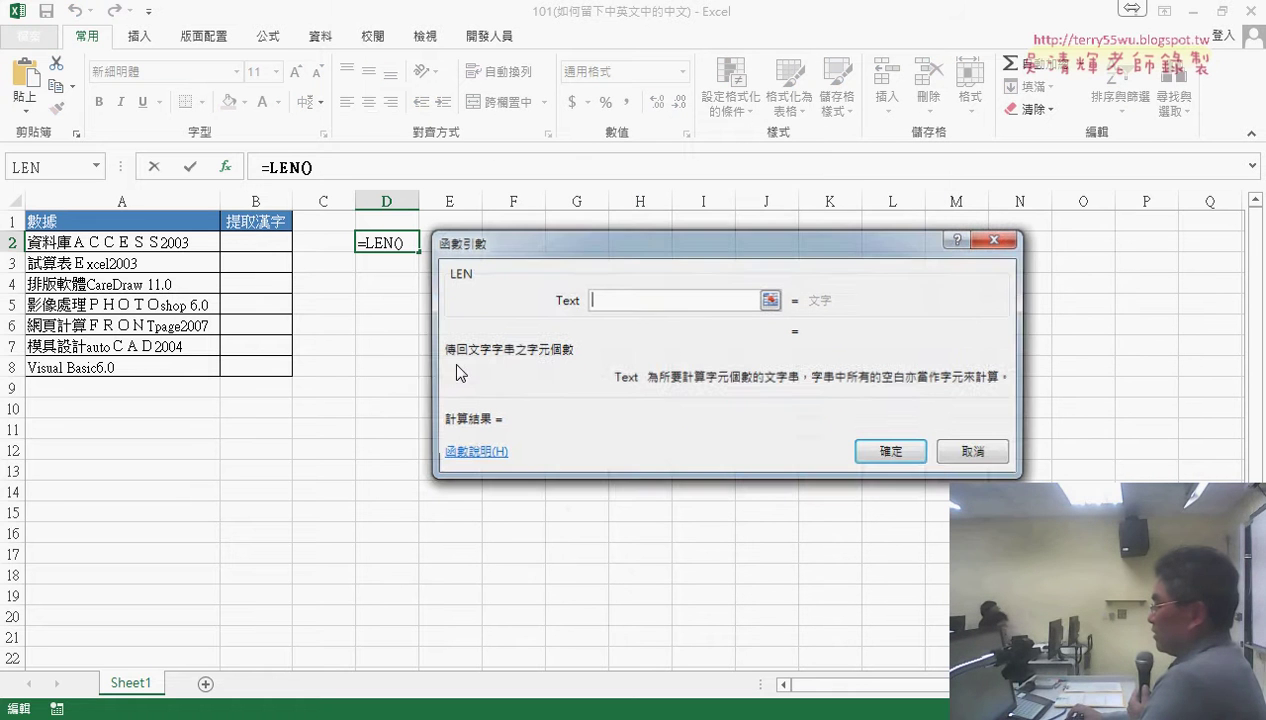
click(105, 243)
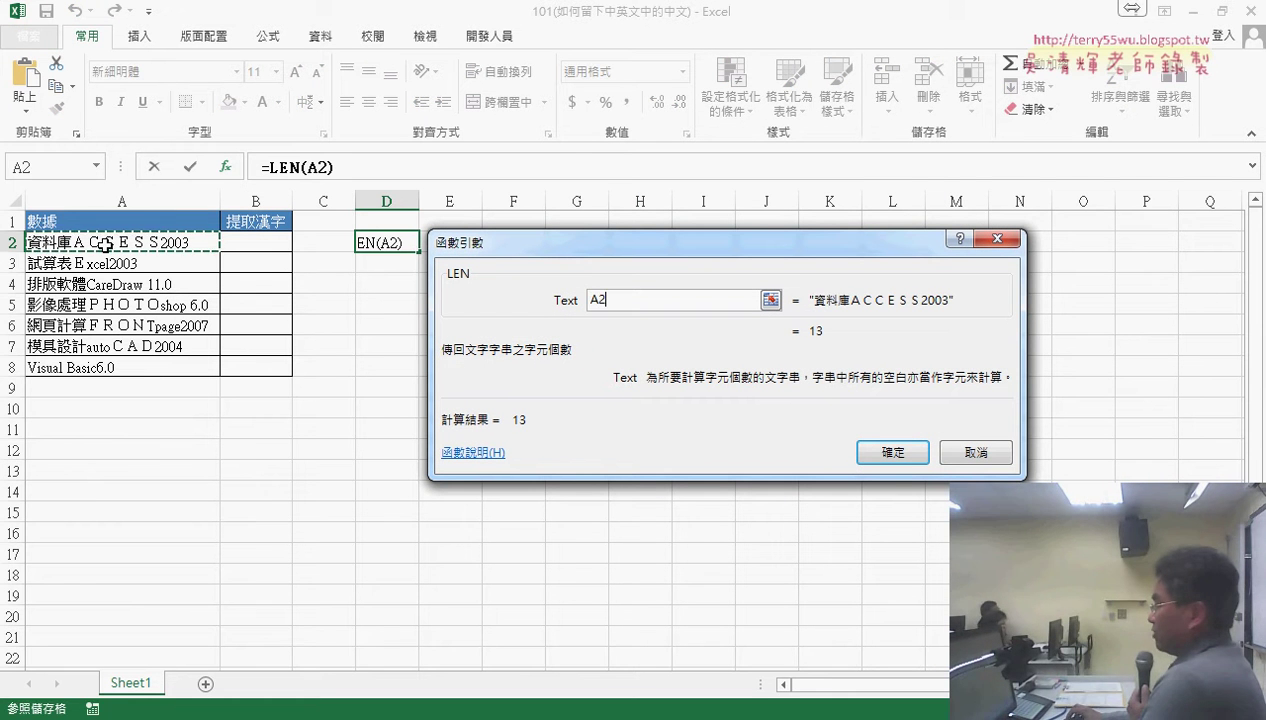
click(910, 455)
- Enter =LENB(A2) in E2 to count A2's bytes, returning 22
click(461, 242)
click(226, 167)
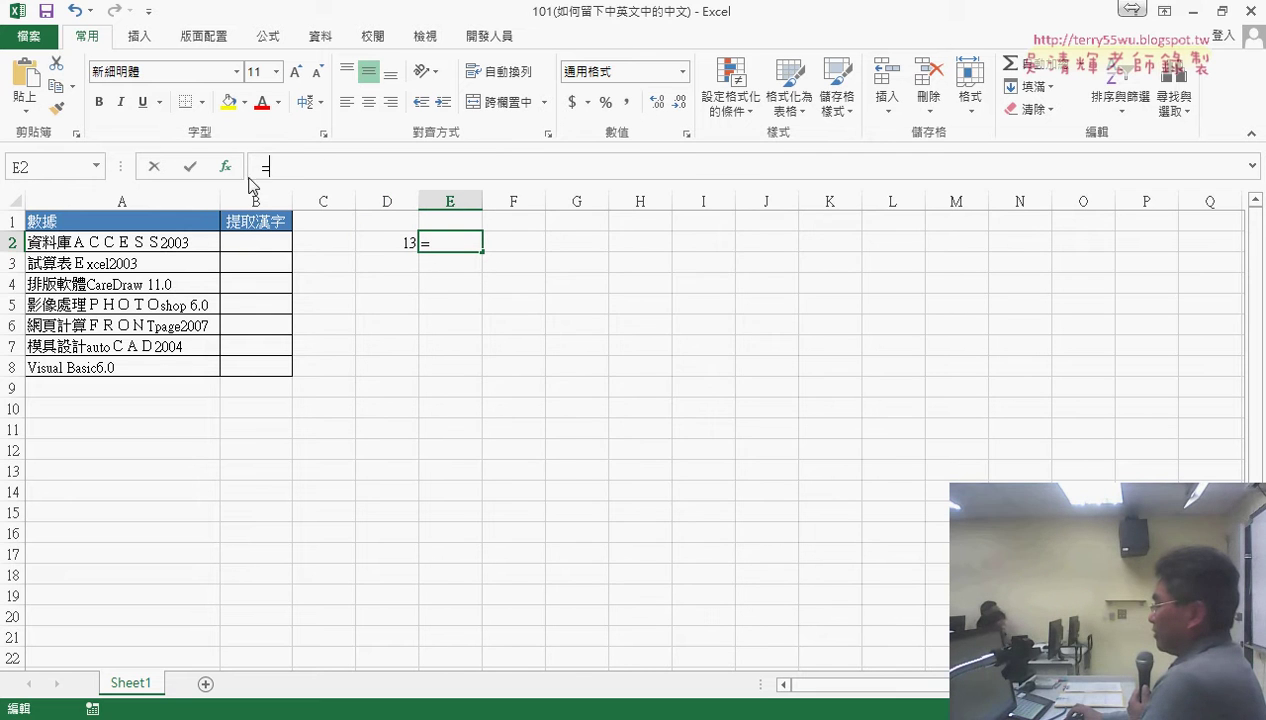
click(923, 343)
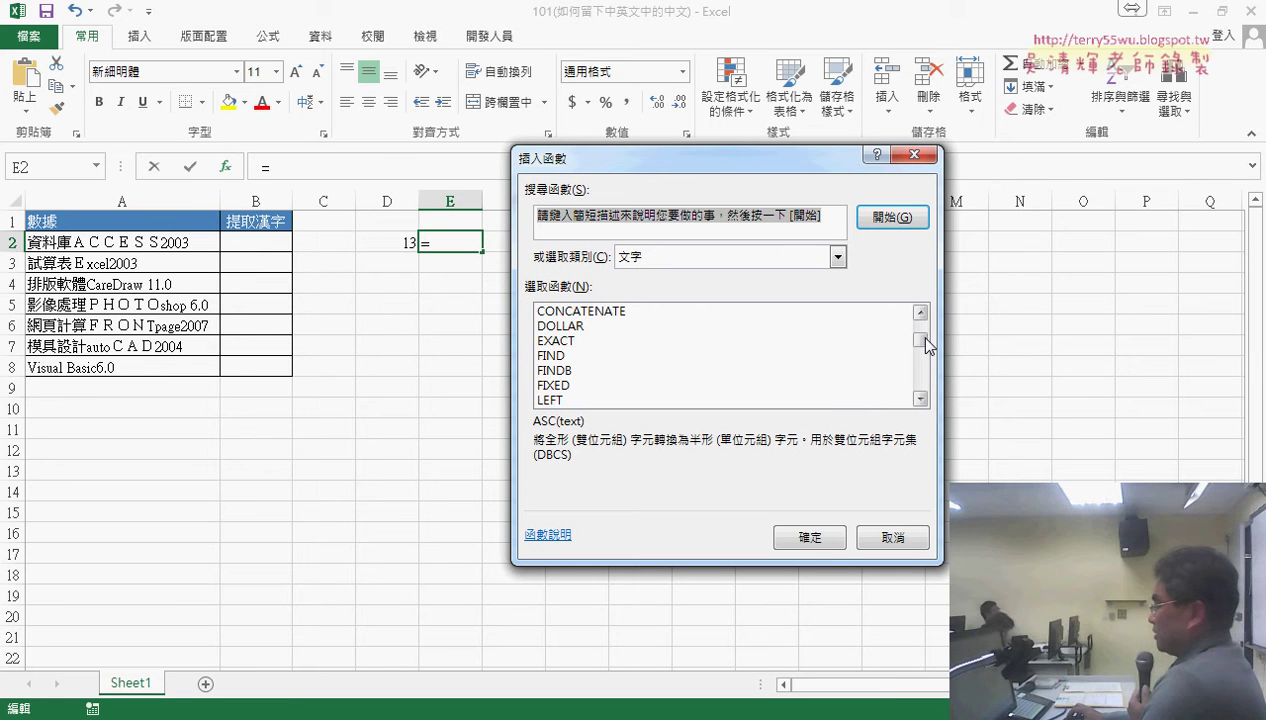
drag(927, 345, 927, 352)
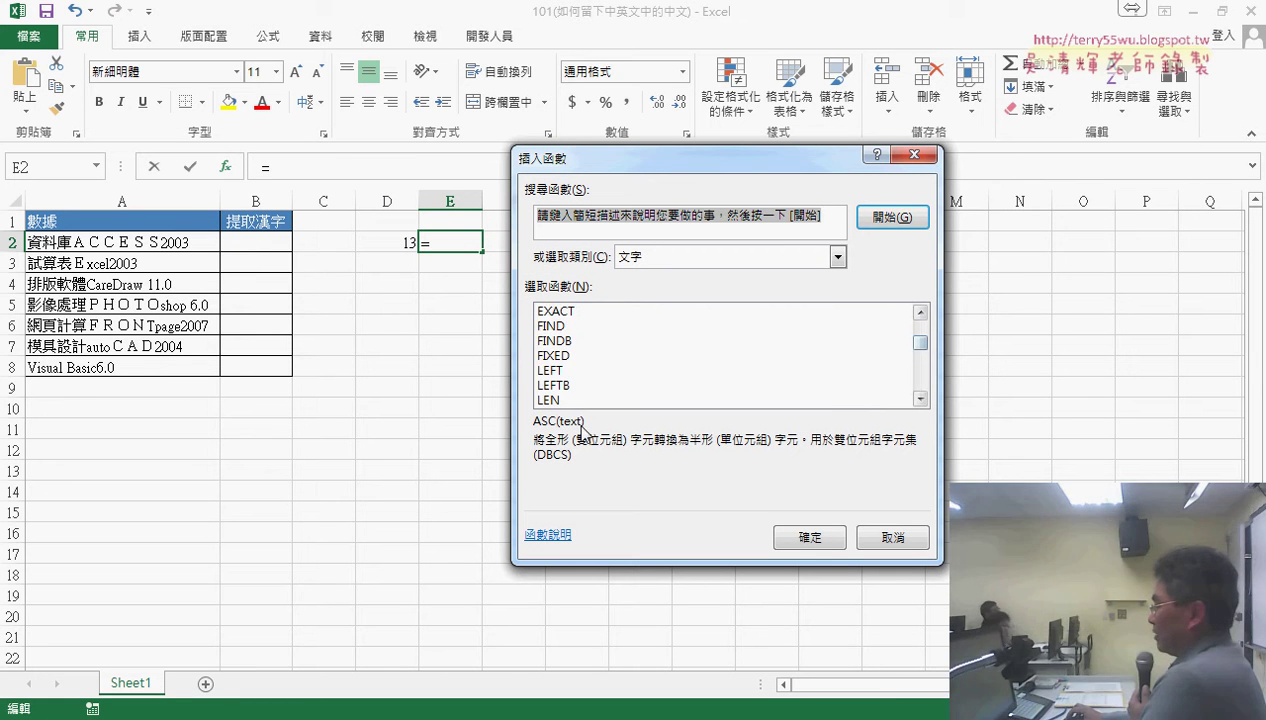
click(920, 399)
click(920, 399)
click(566, 386)
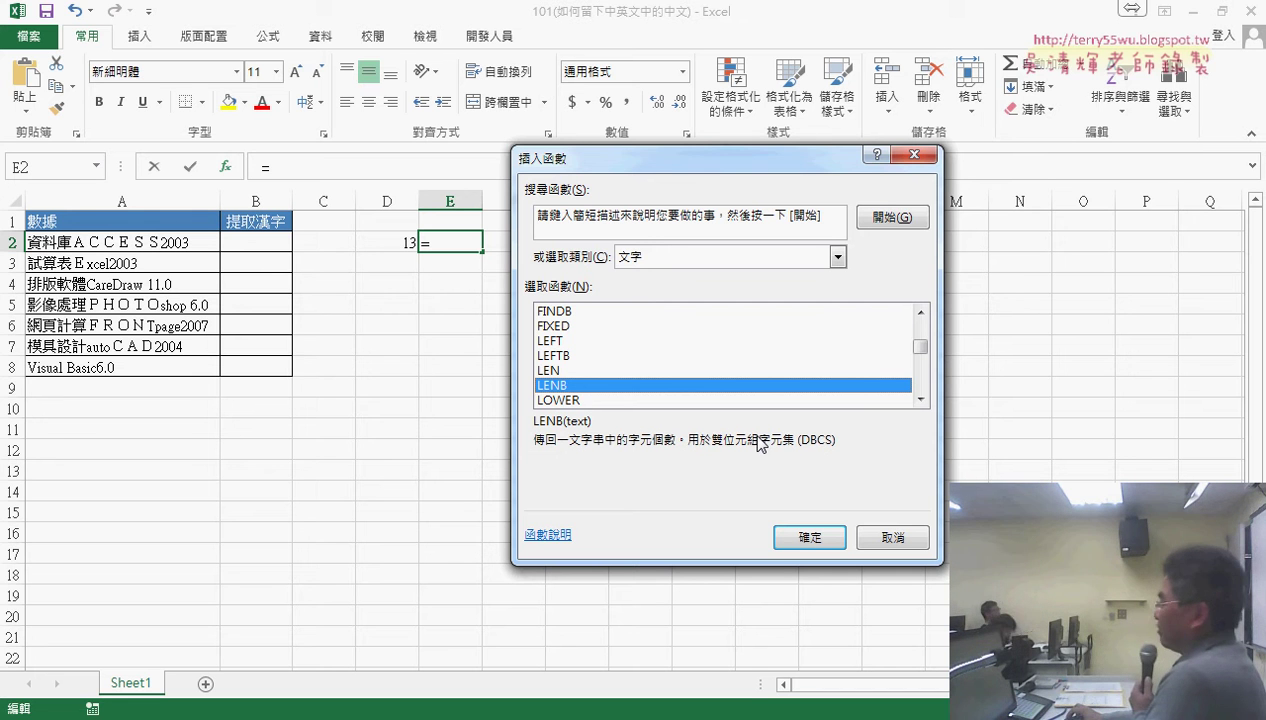
click(811, 548)
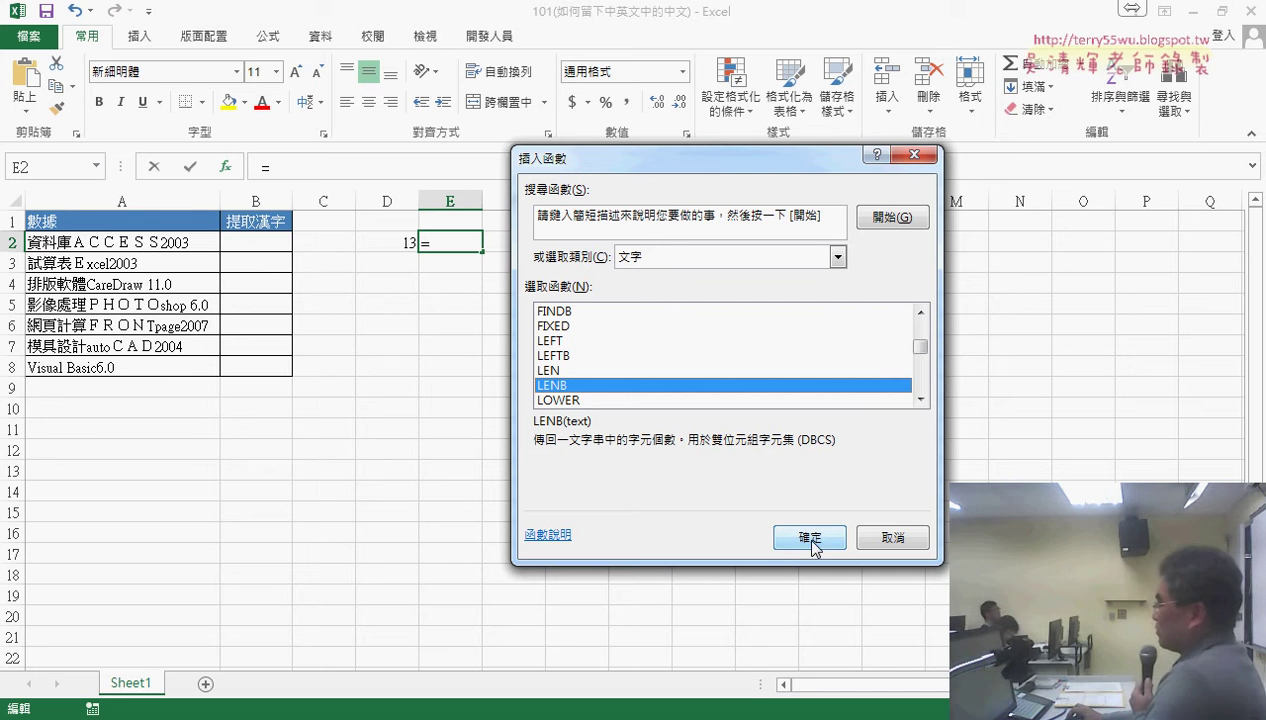
click(163, 243)
click(831, 452)
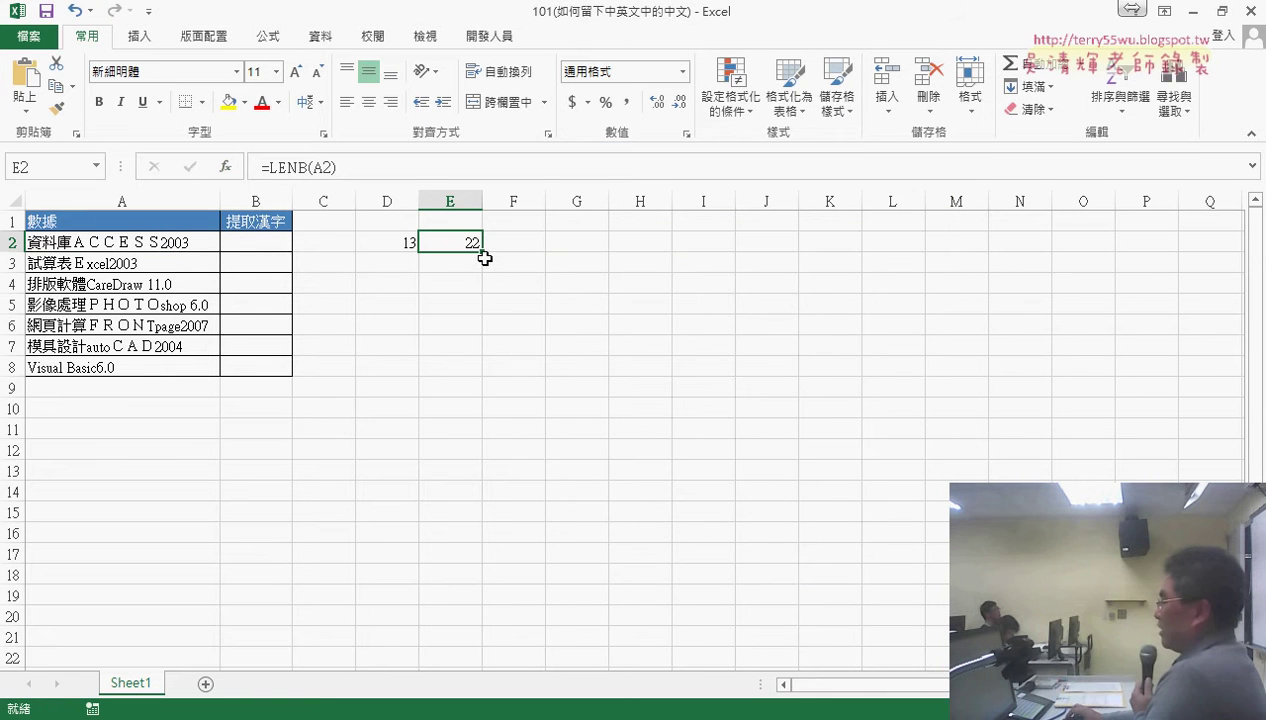
click(395, 243)
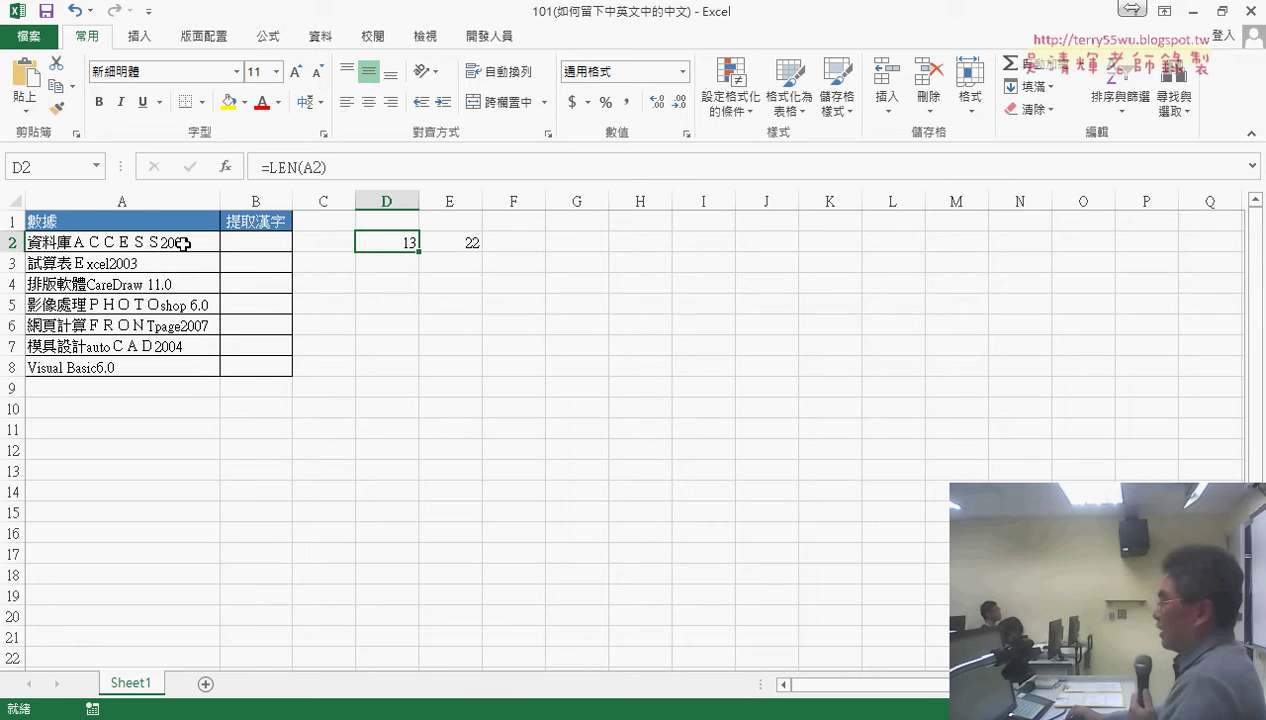
- Inspect A2's text and its full-width letter Ａ against E2's LENB formula
click(472, 245)
text(=LENB(A2))
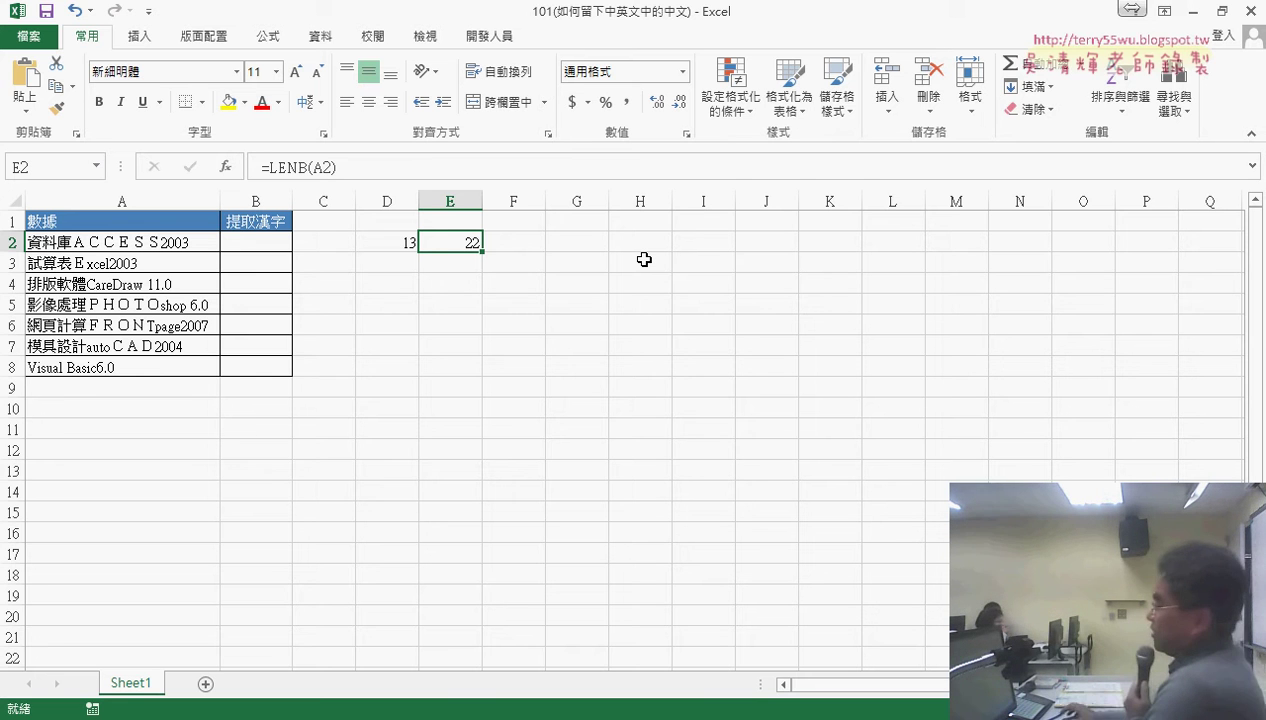
click(135, 243)
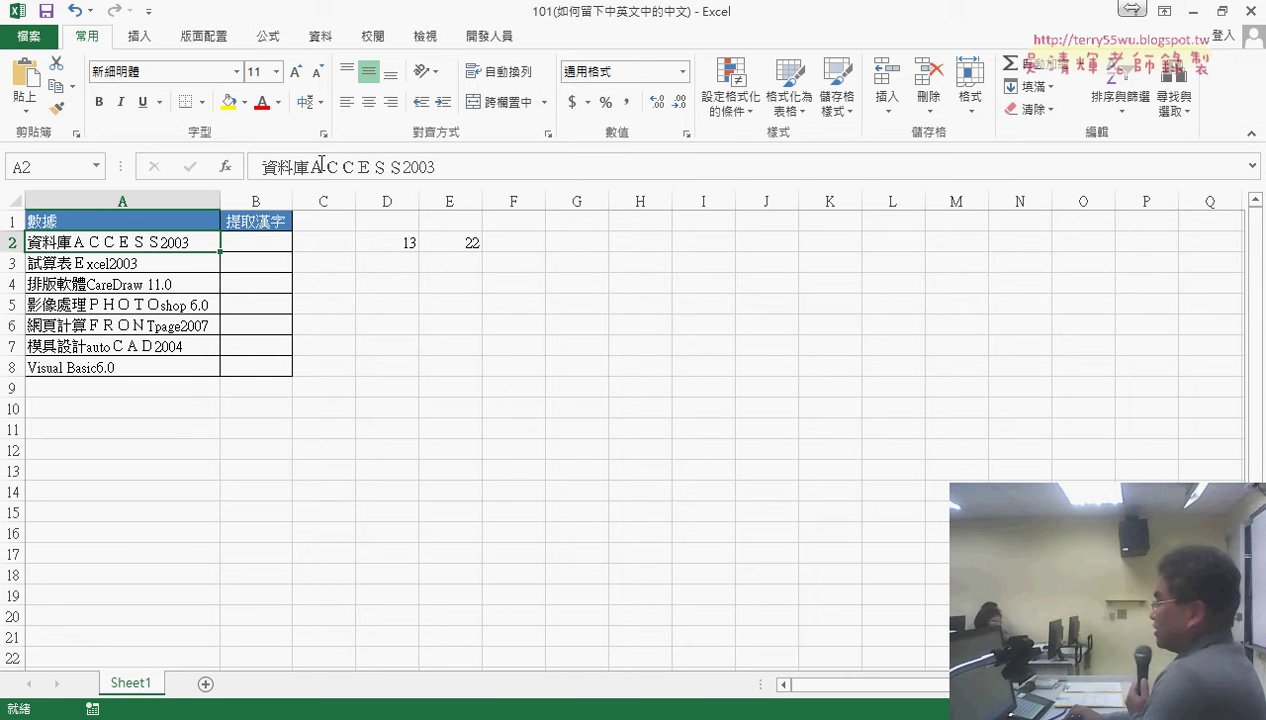
drag(310, 166, 321, 166)
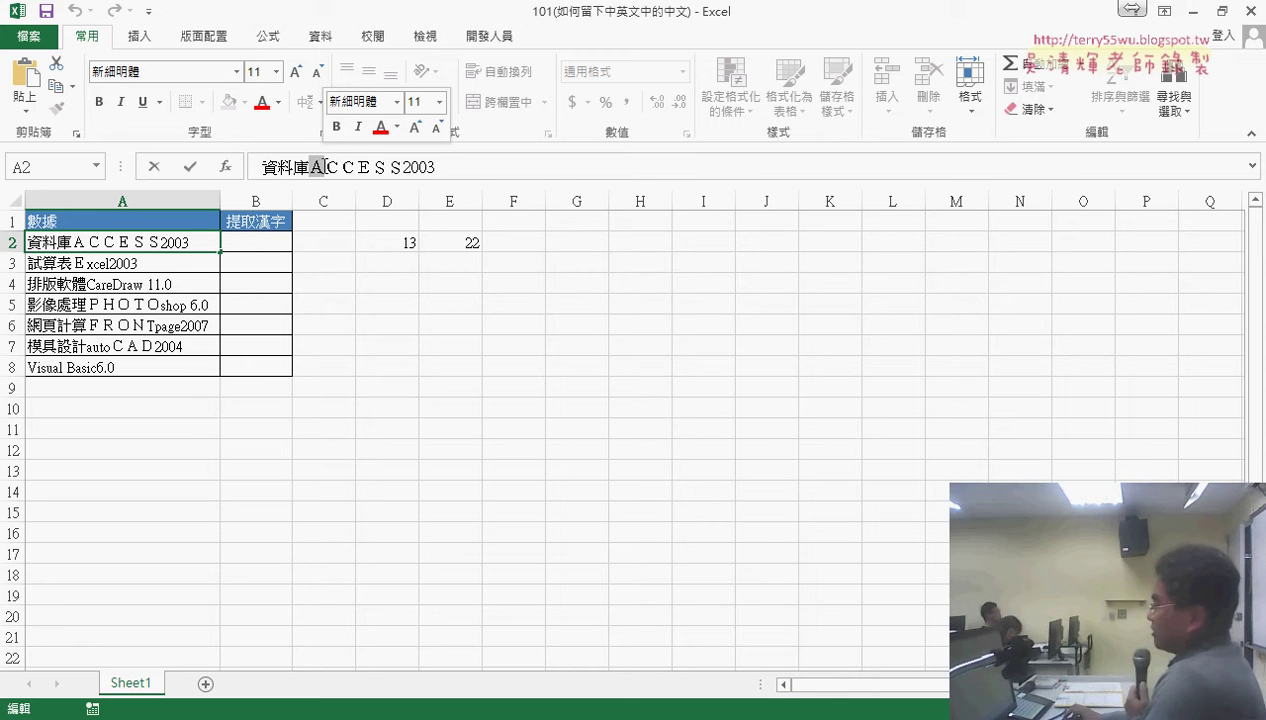
click(154, 168)
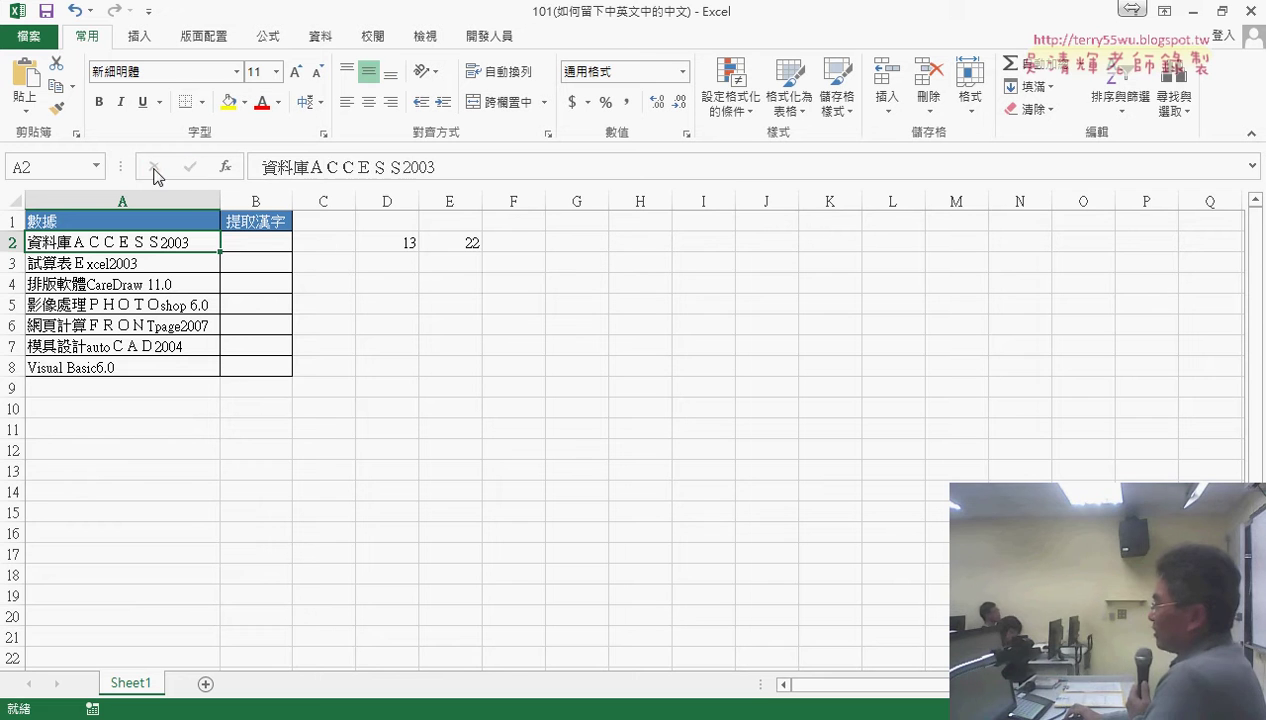
click(463, 248)
- Widen column F and start inserting a function in F2
click(500, 240)
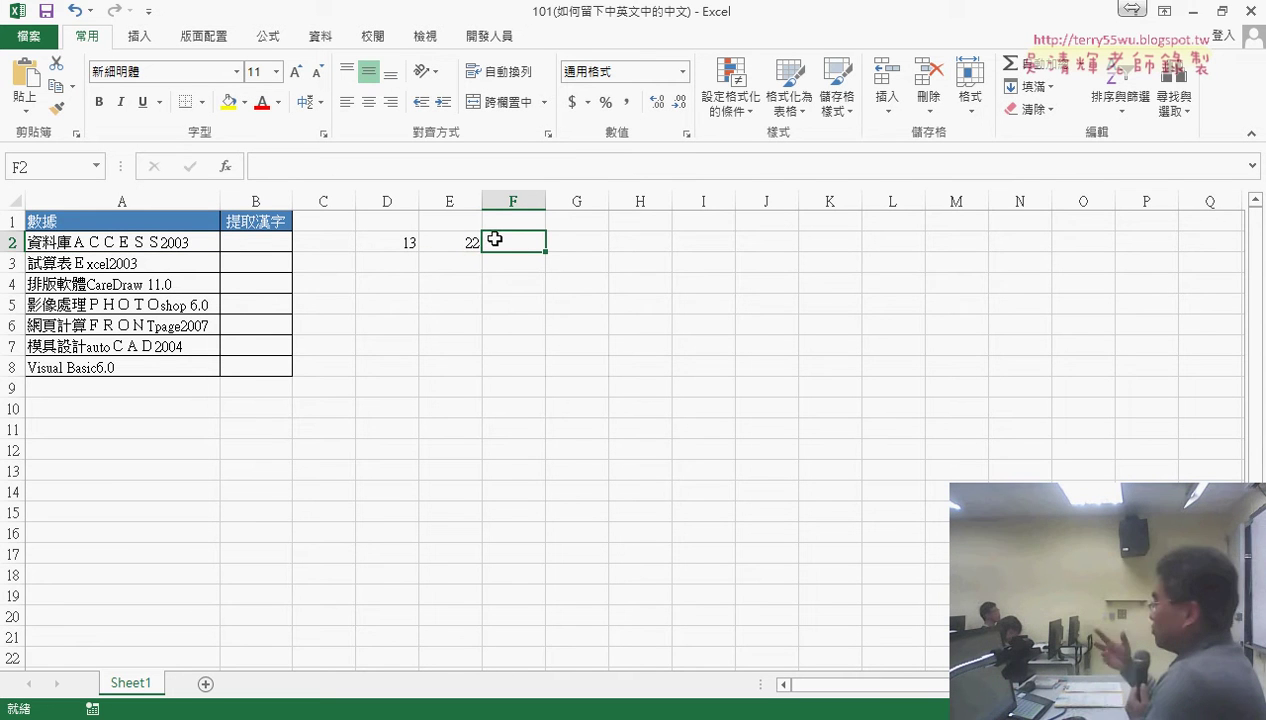
drag(546, 201, 647, 201)
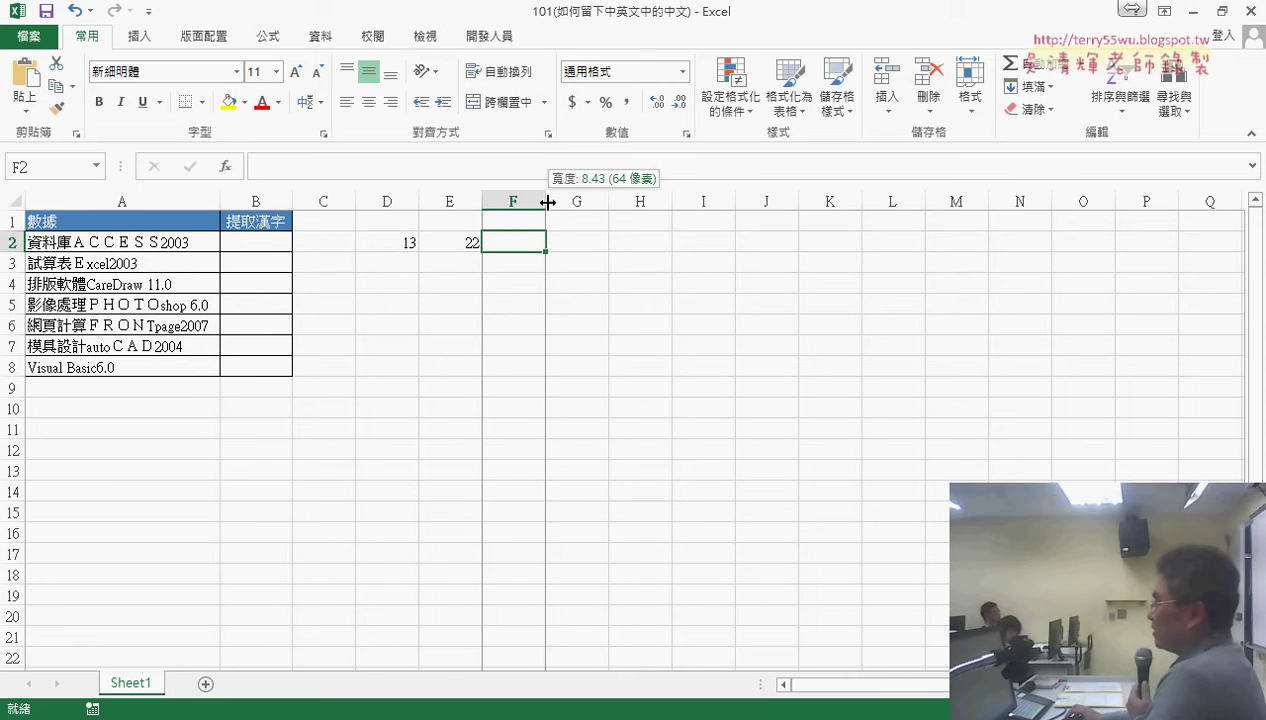
click(152, 240)
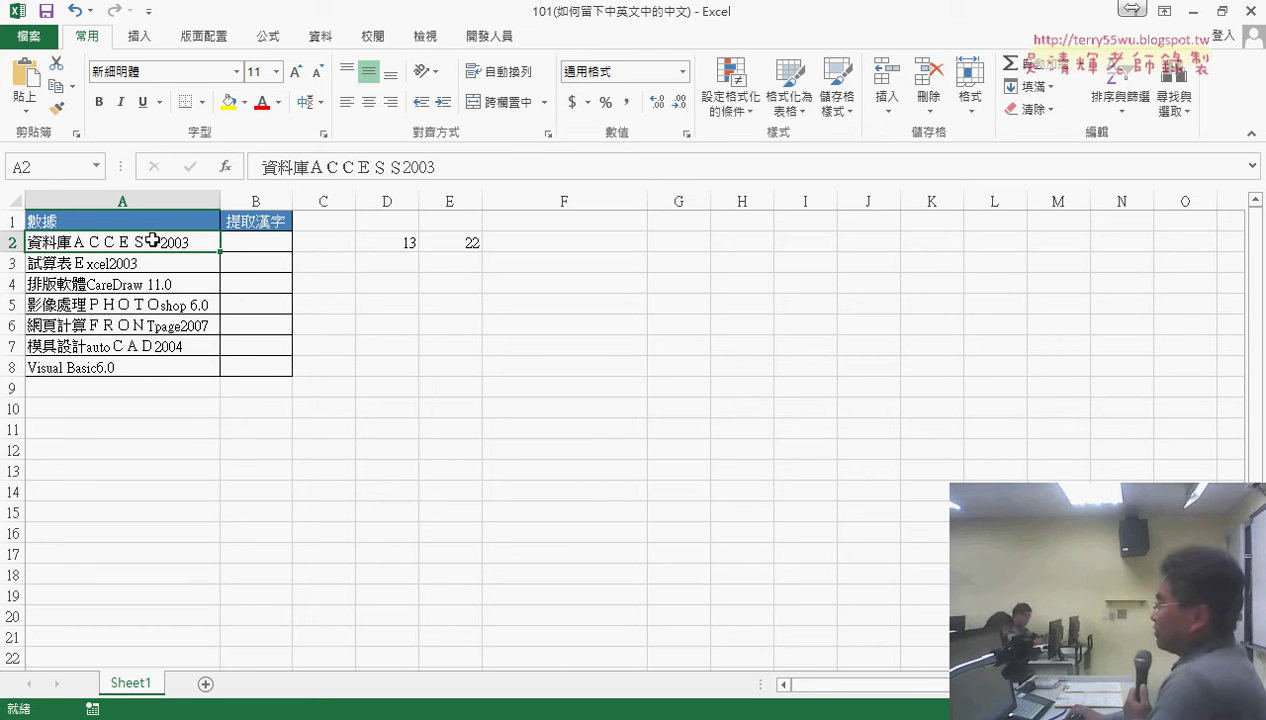
click(574, 244)
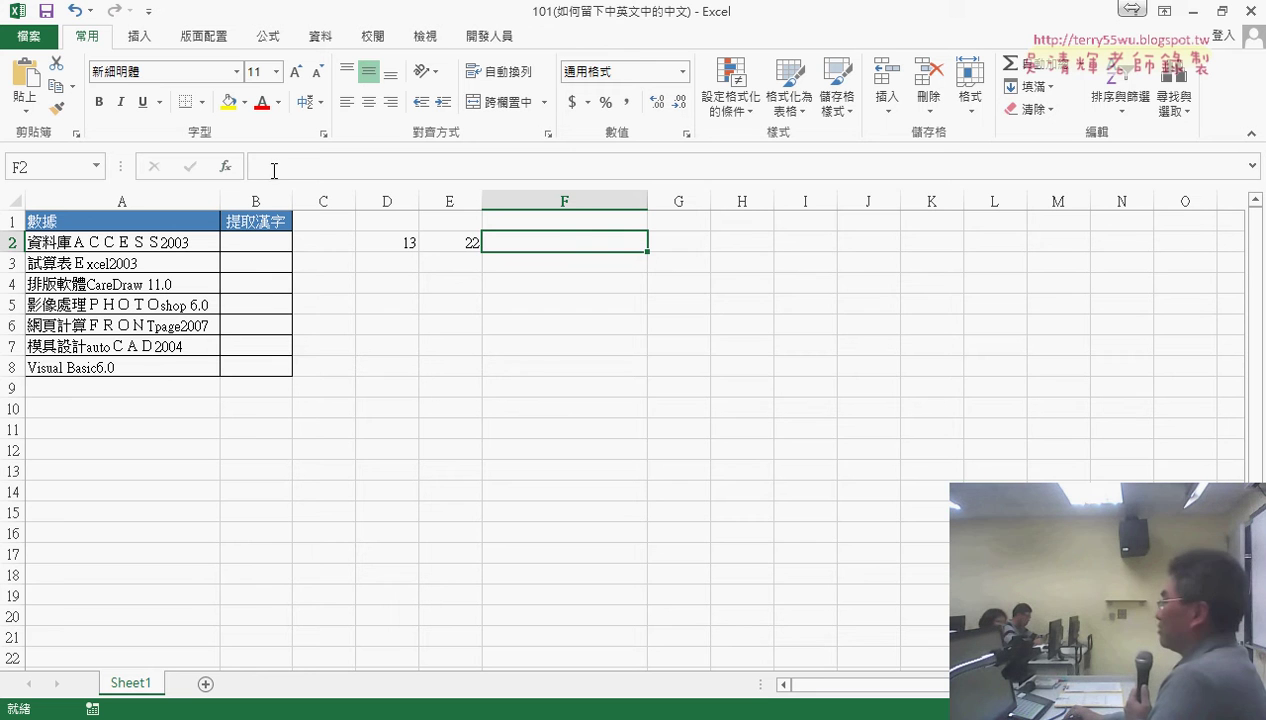
click(227, 167)
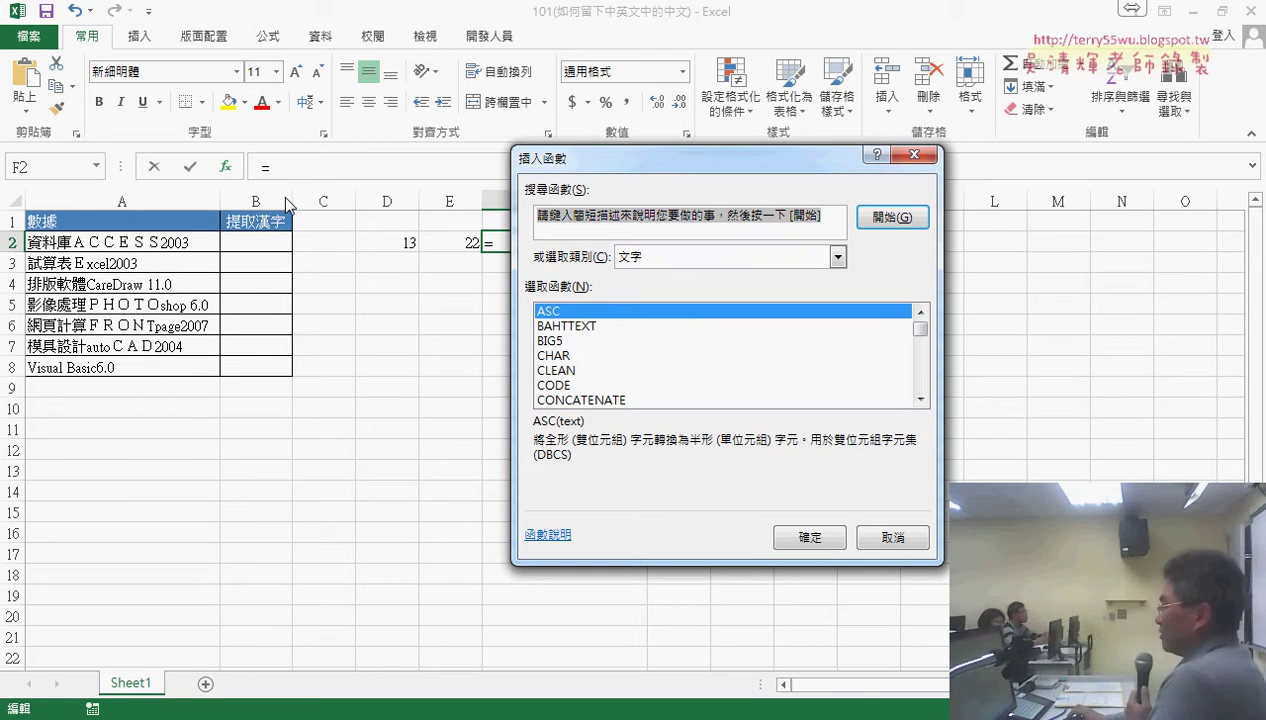
- Compare the BIG5 and ASC descriptions, then choose ASC for F2
click(560, 341)
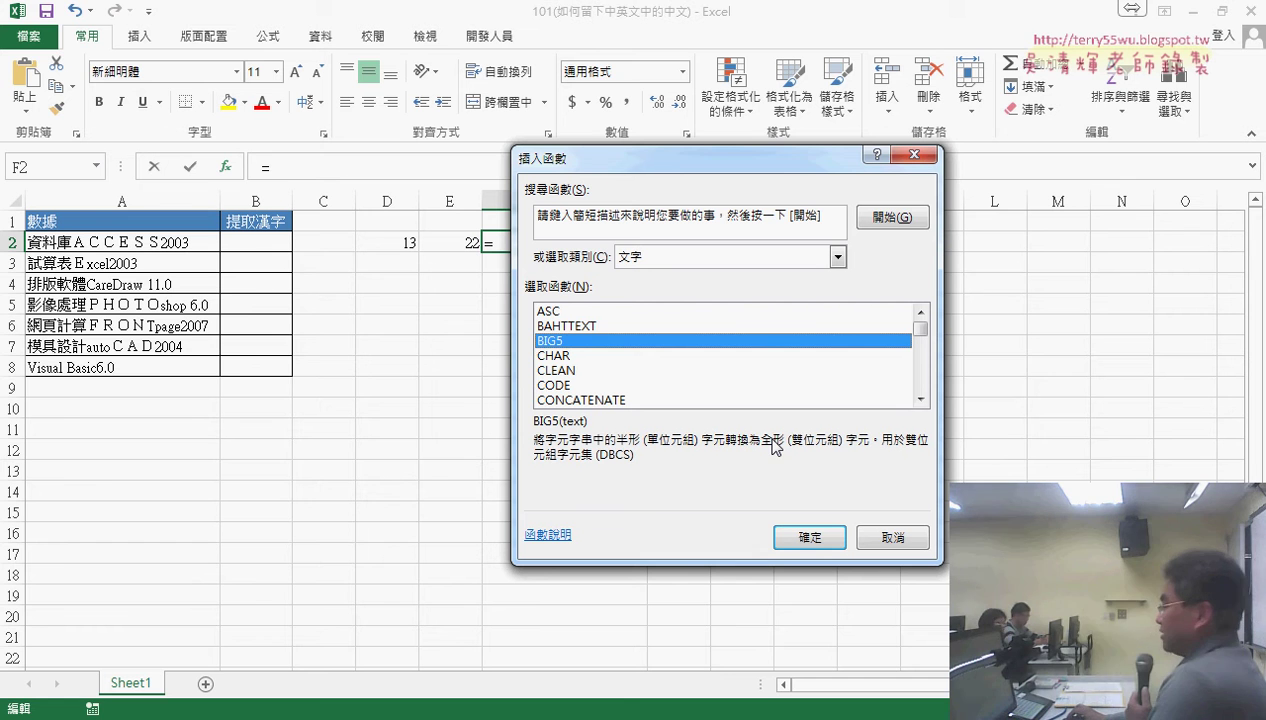
click(565, 312)
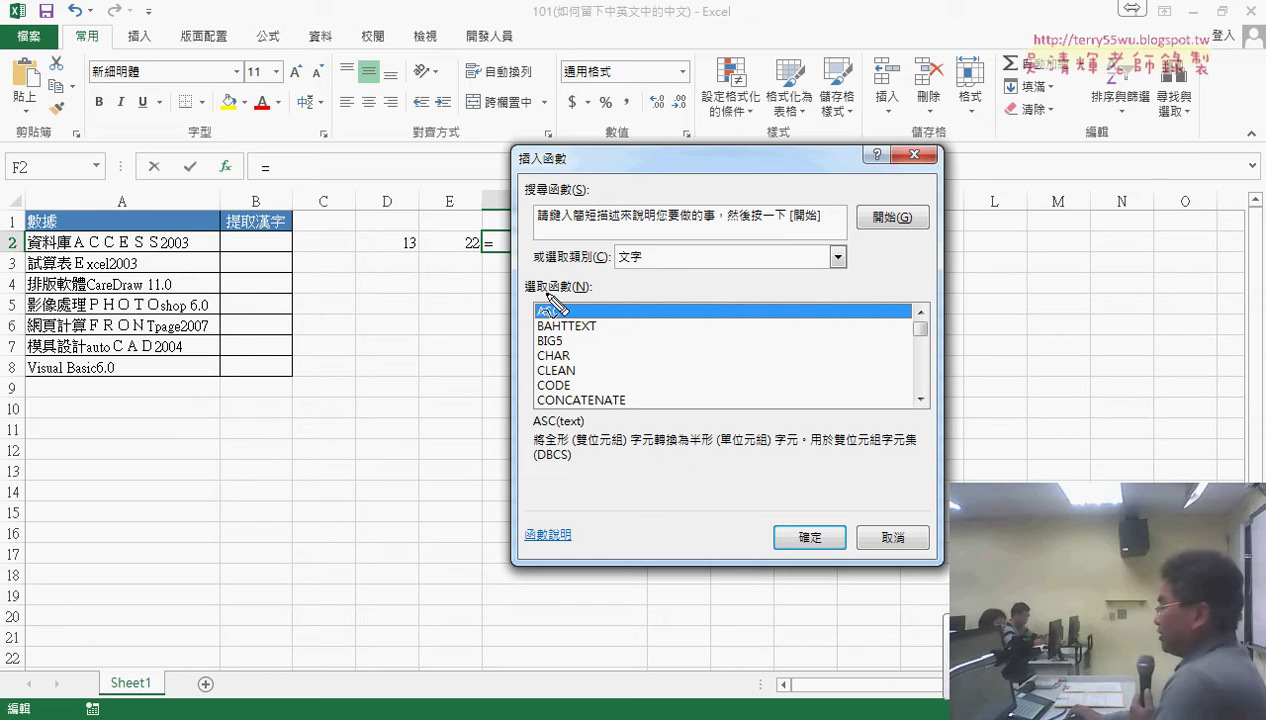
drag(538, 318, 559, 318)
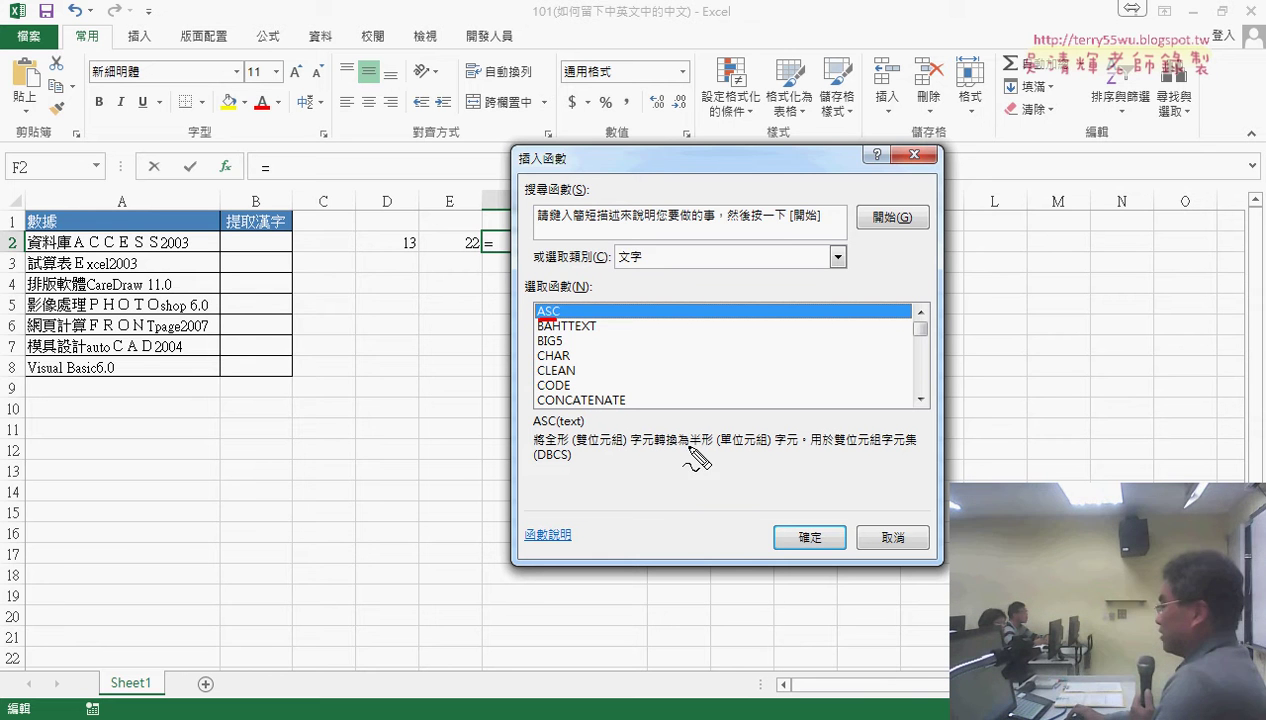
drag(690, 449, 712, 451)
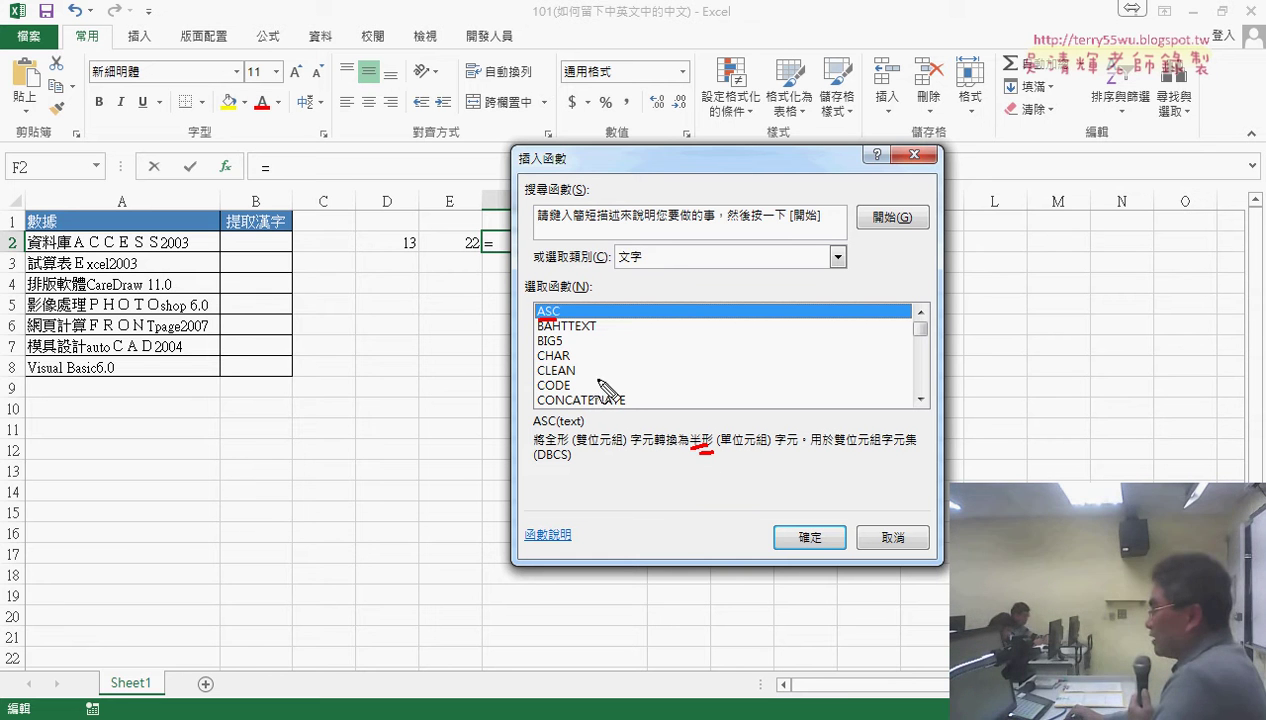
drag(539, 347, 564, 344)
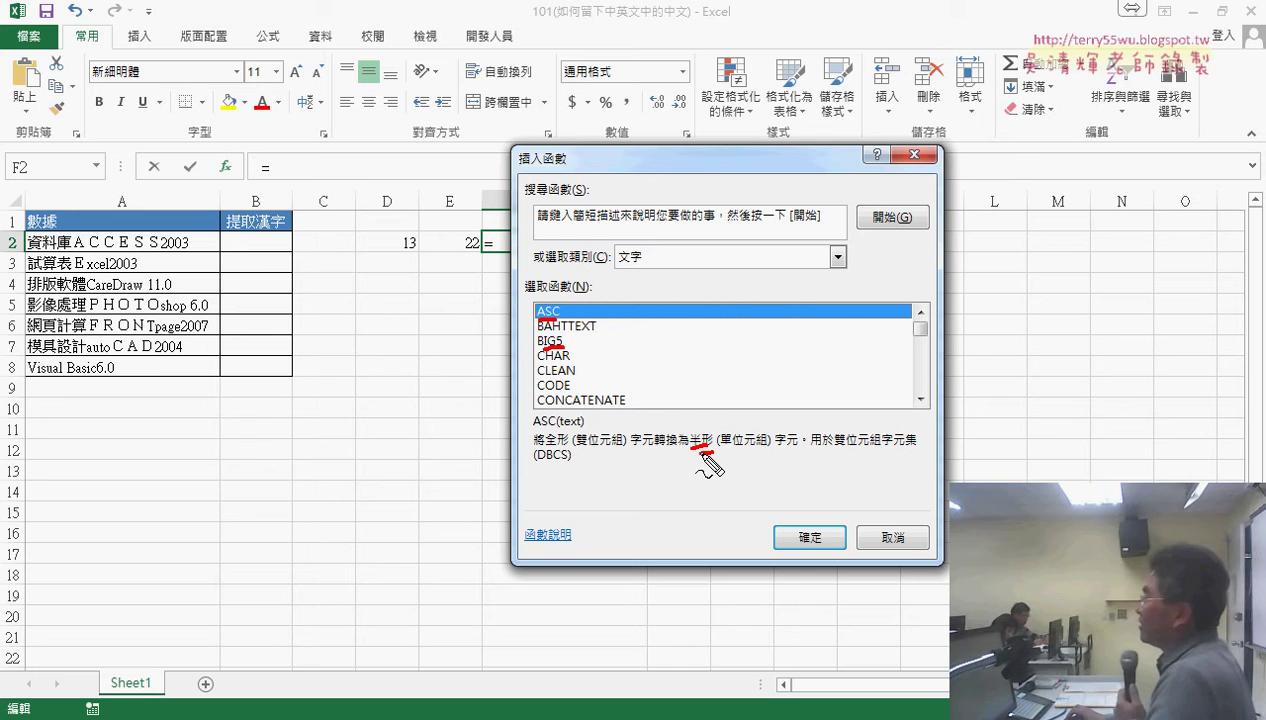
key(Escape)
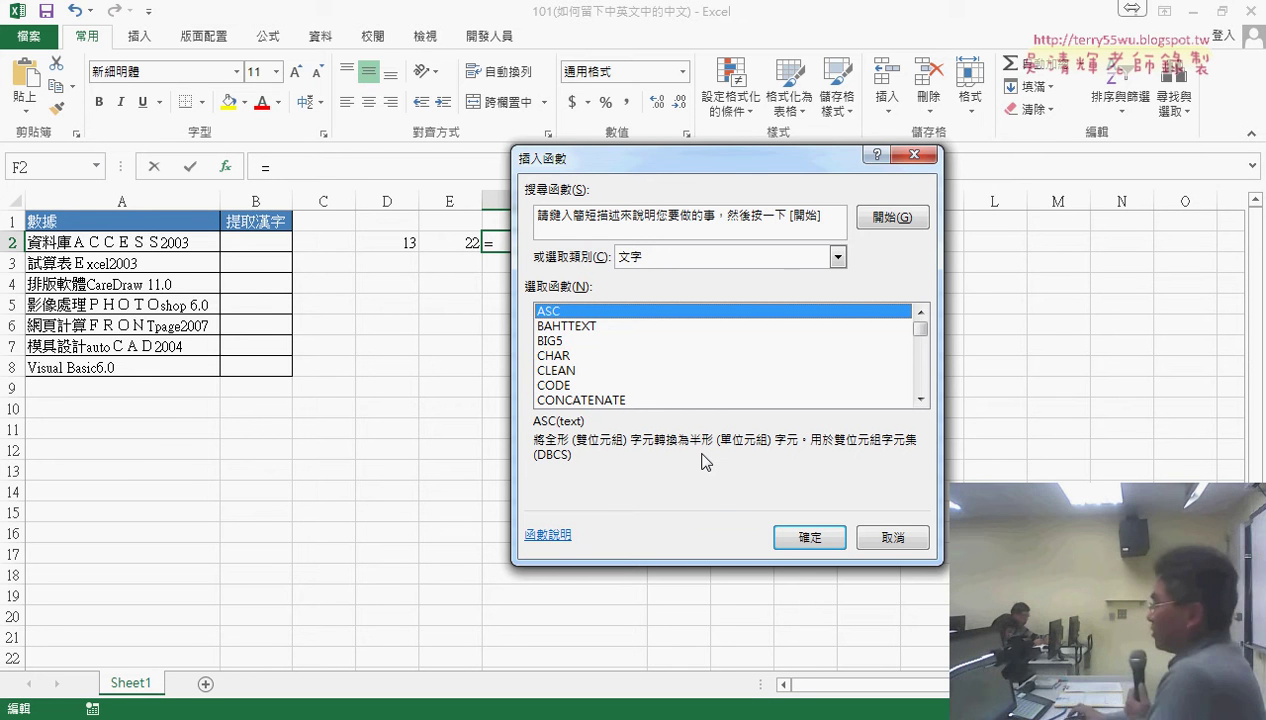
click(809, 537)
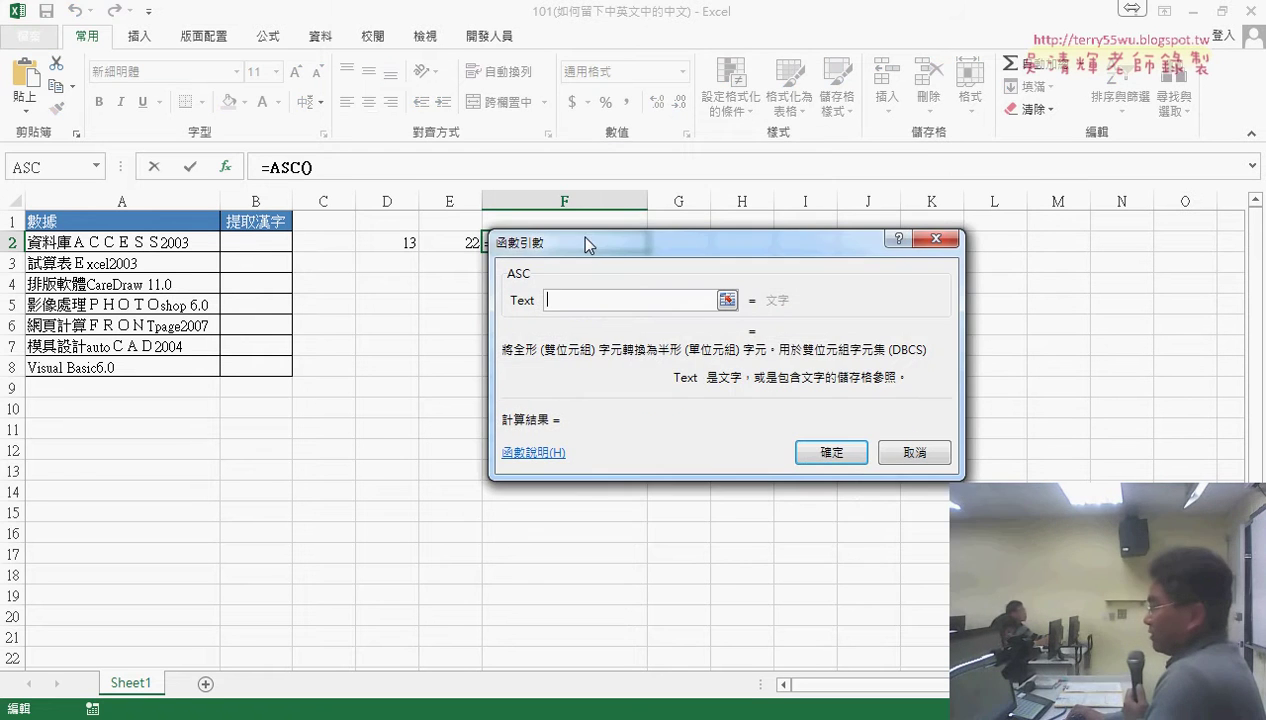
- Complete =ASC(A2) in F2, giving 資料庫ACCESS2003
click(142, 242)
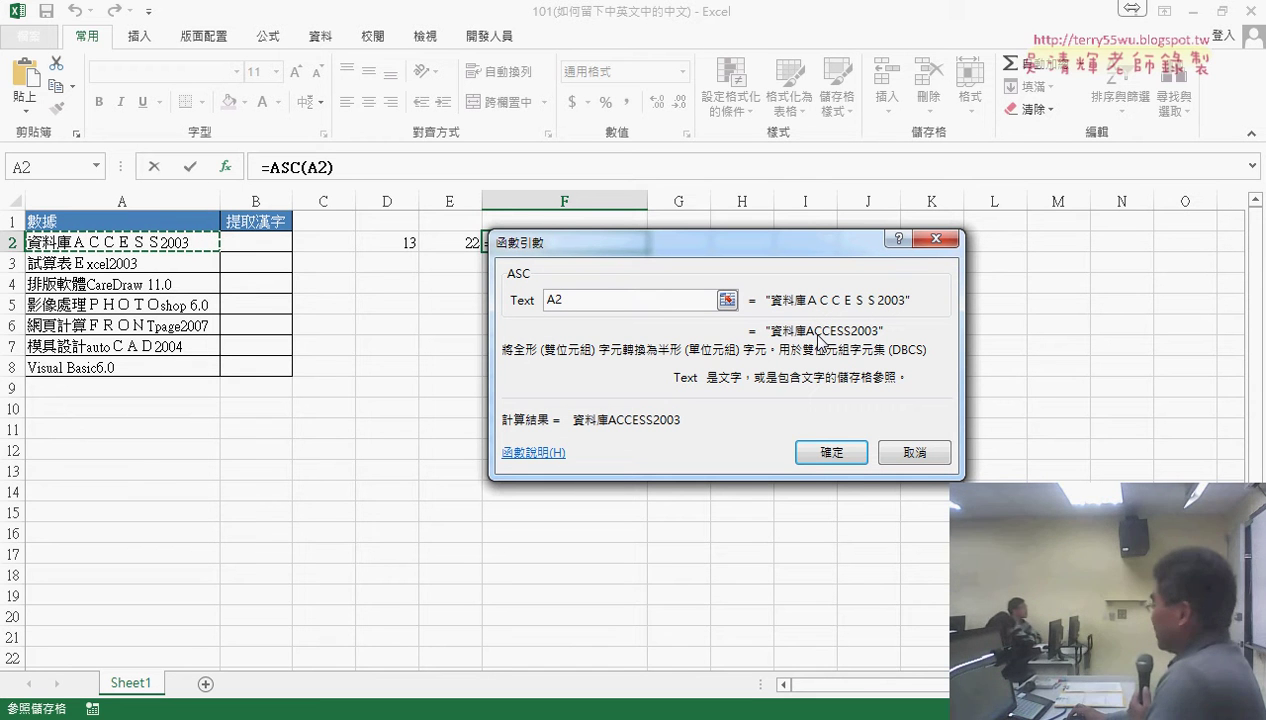
click(838, 451)
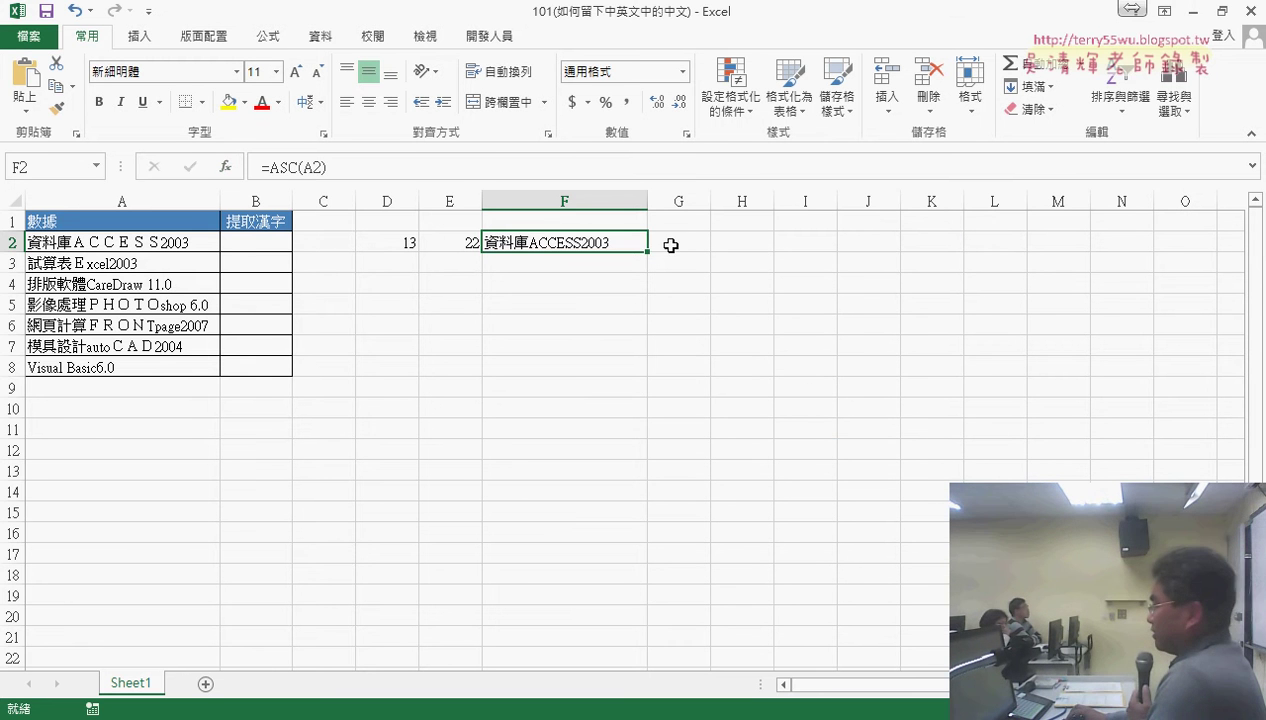
click(448, 242)
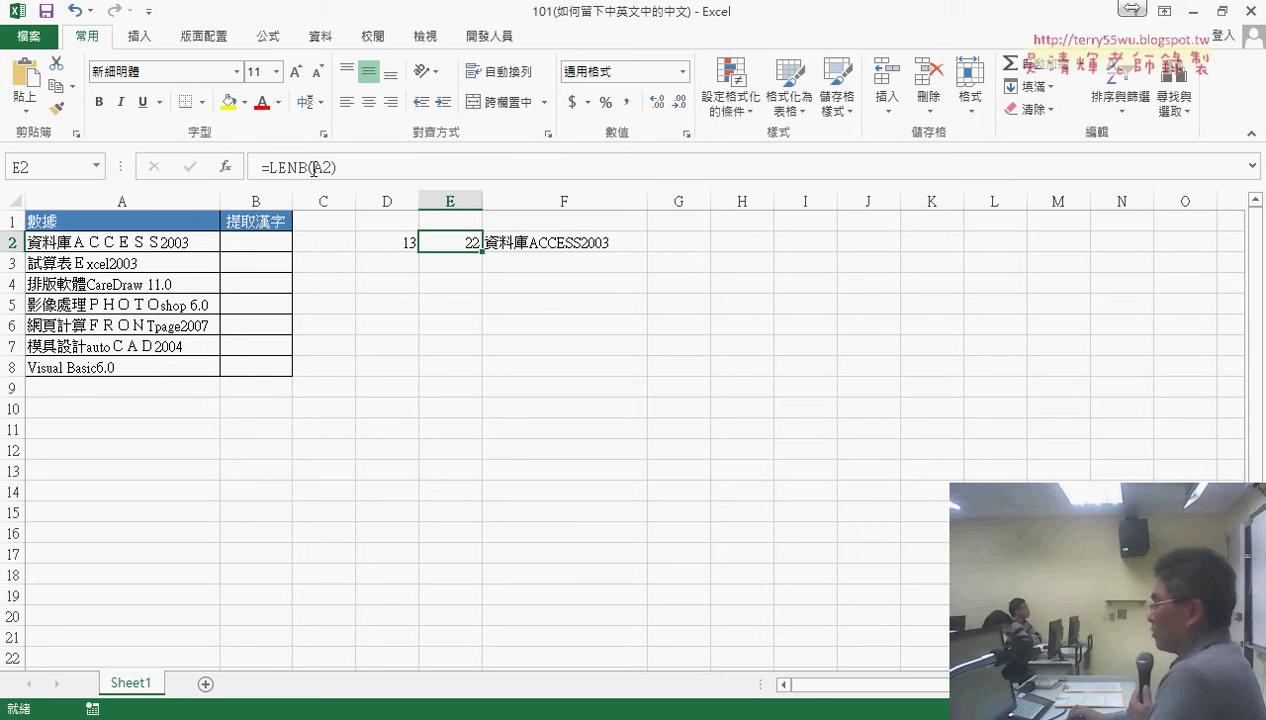
drag(310, 167, 331, 167)
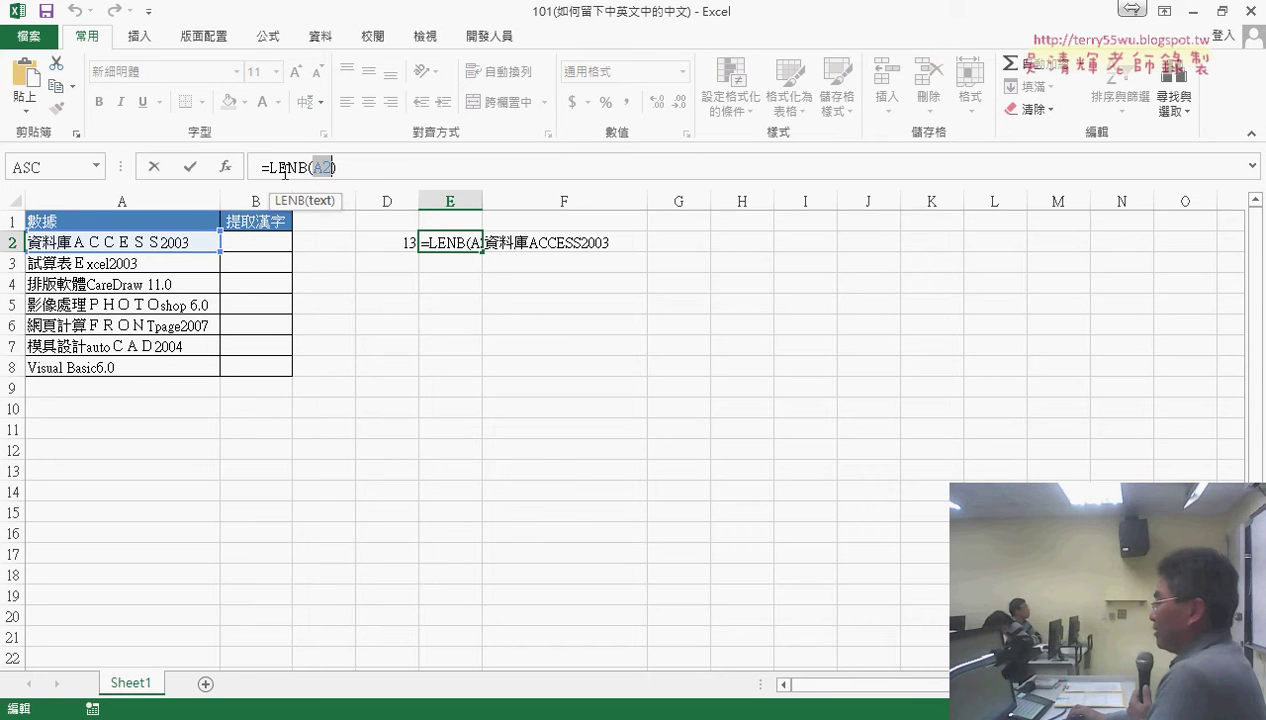
click(593, 243)
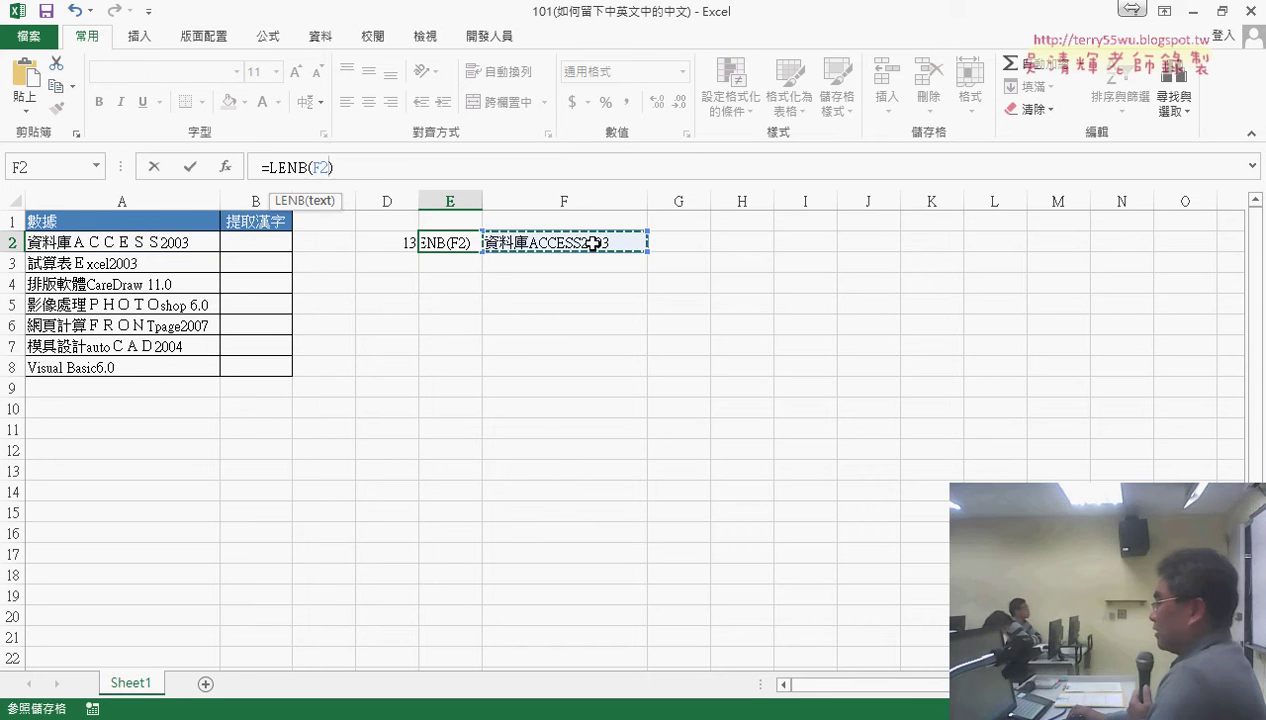
click(192, 167)
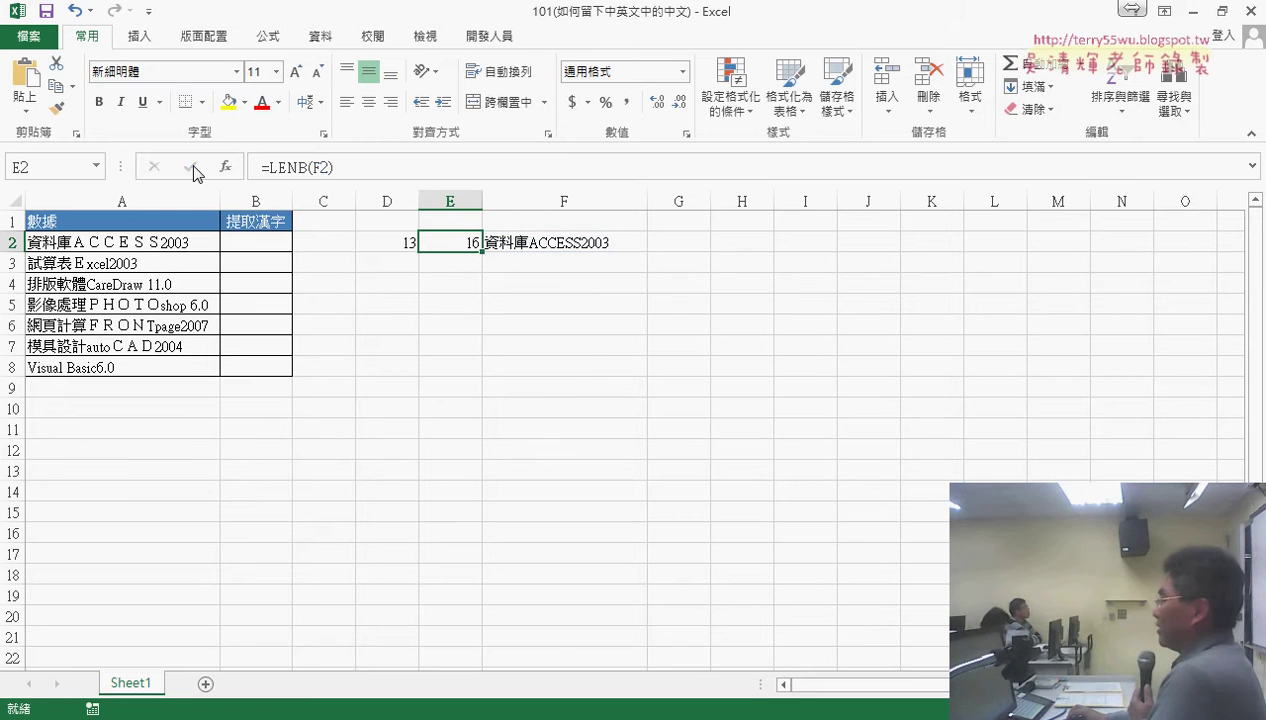
click(401, 244)
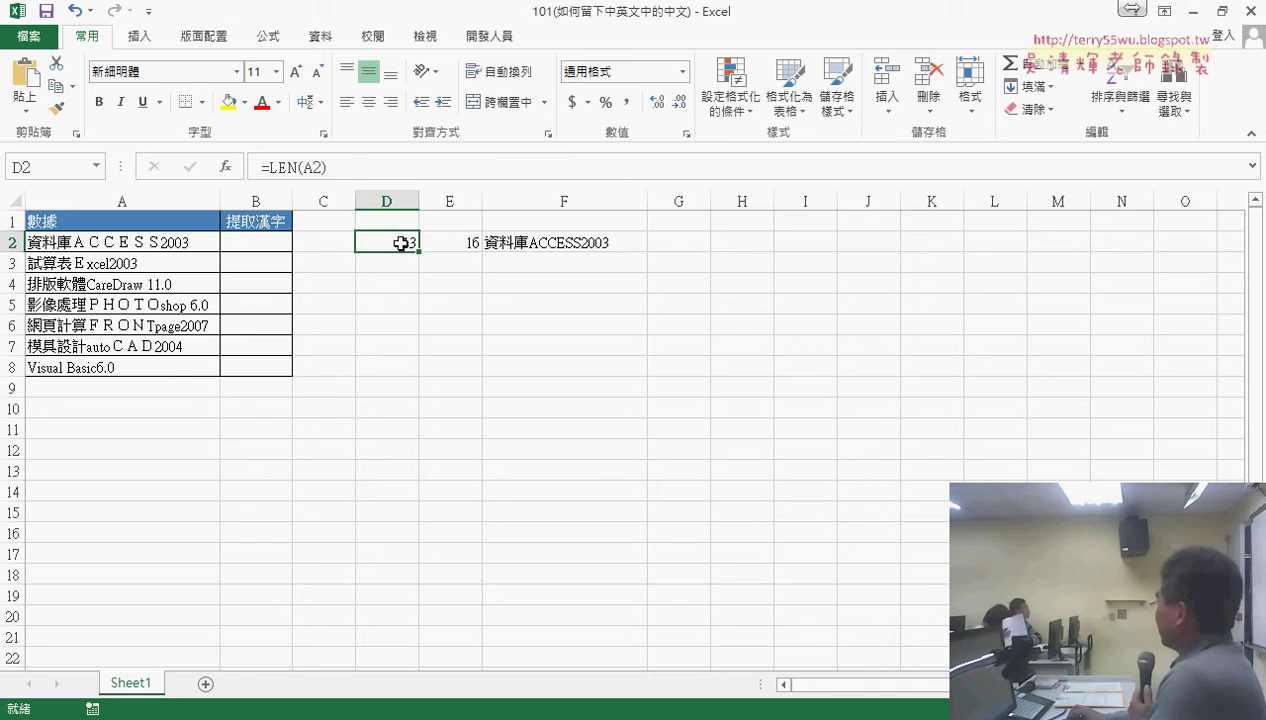
click(698, 242)
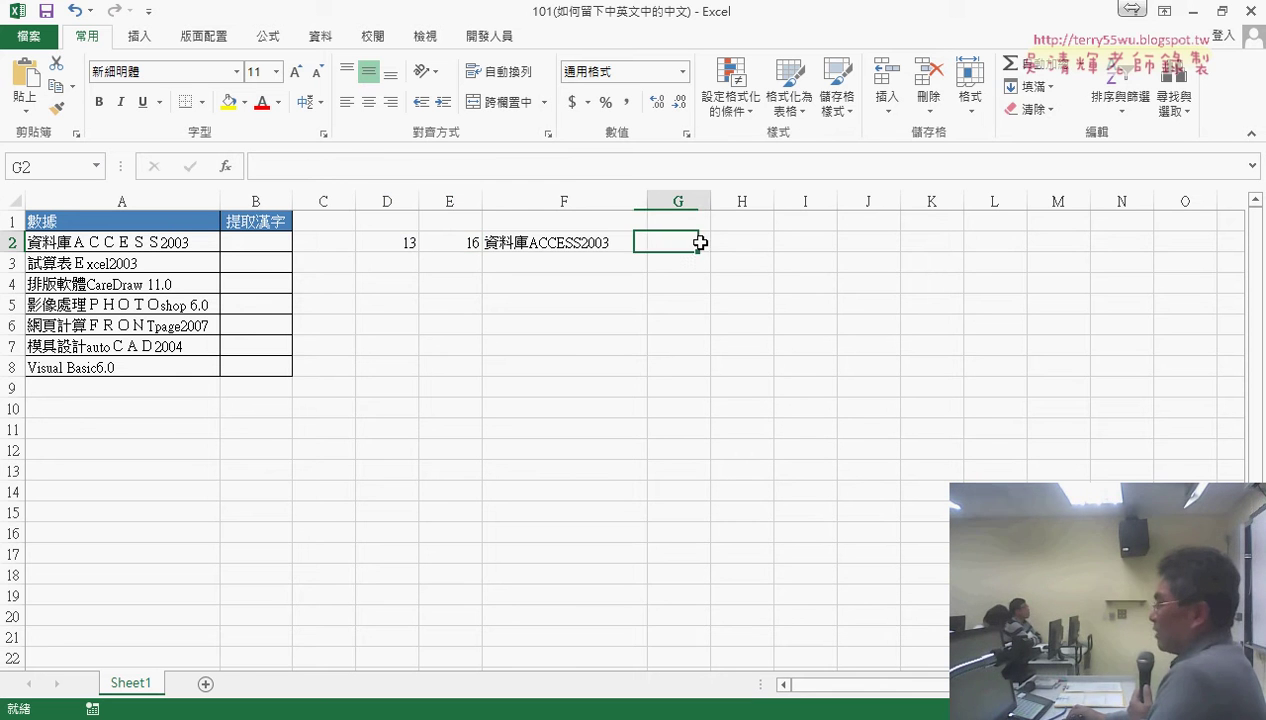
click(353, 166)
- Enter =E2-D2 in G2, returning 3
text(=)
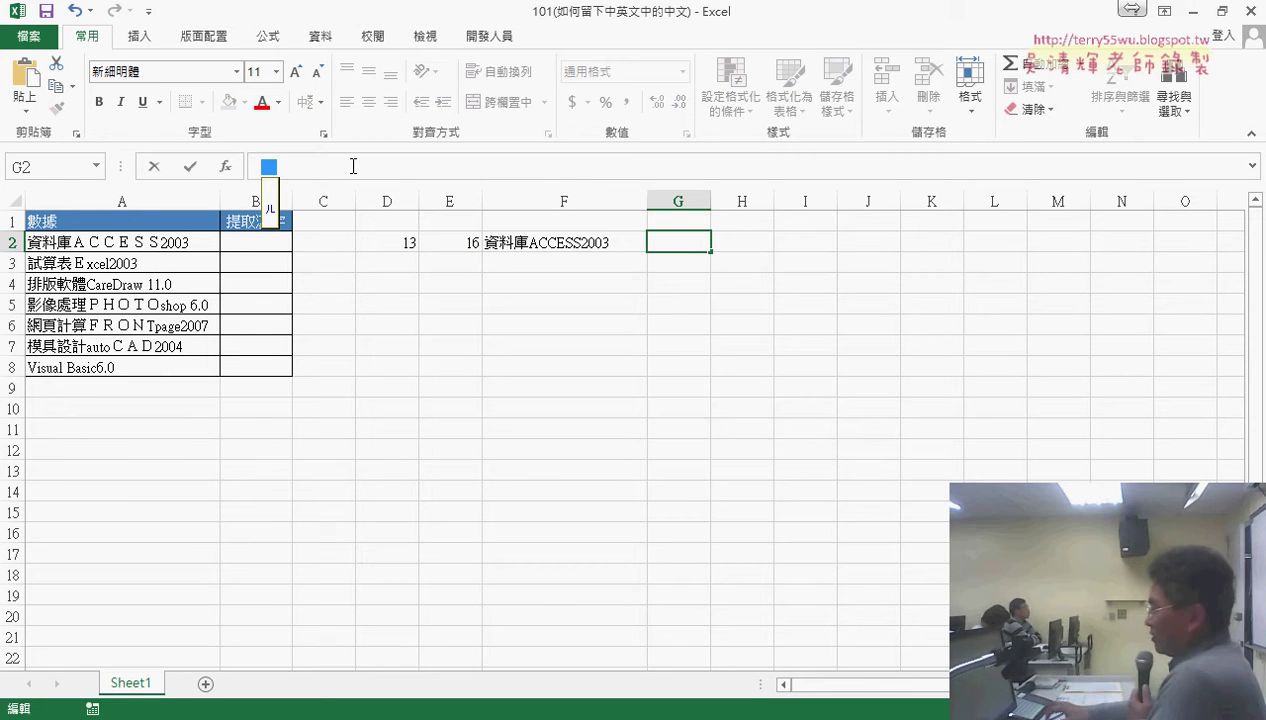
click(460, 243)
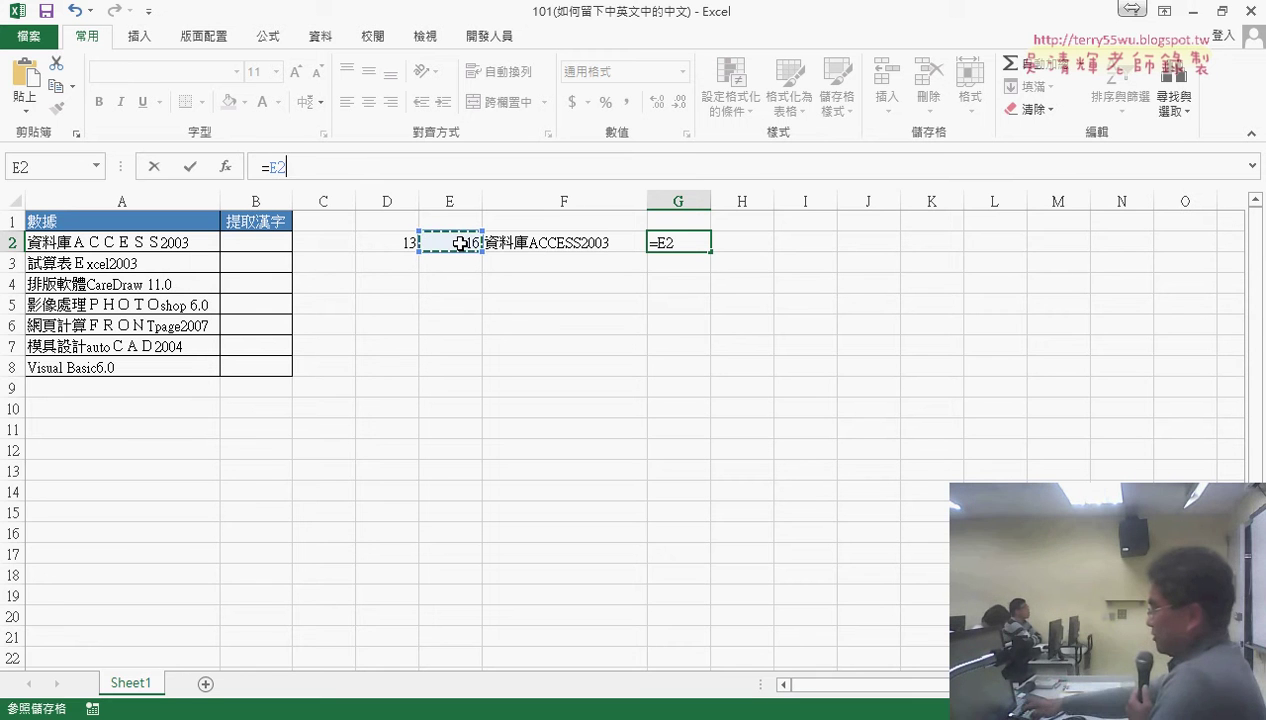
text(-)
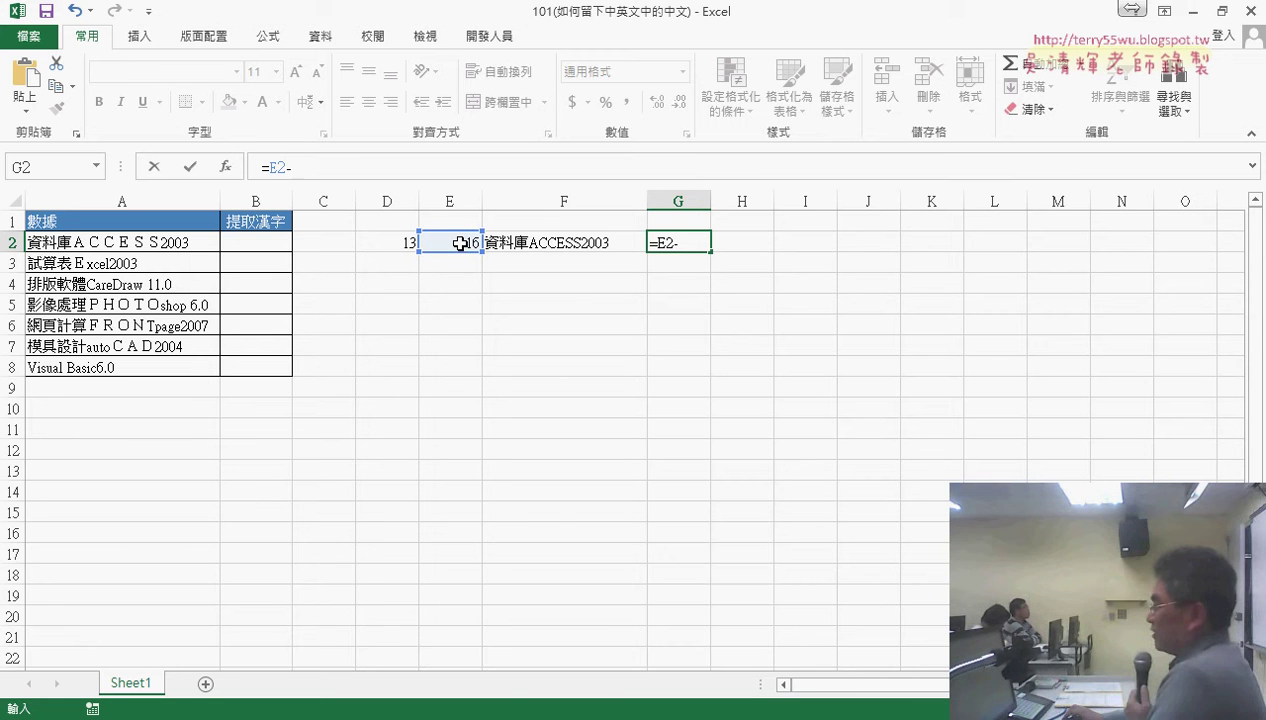
click(393, 243)
click(190, 167)
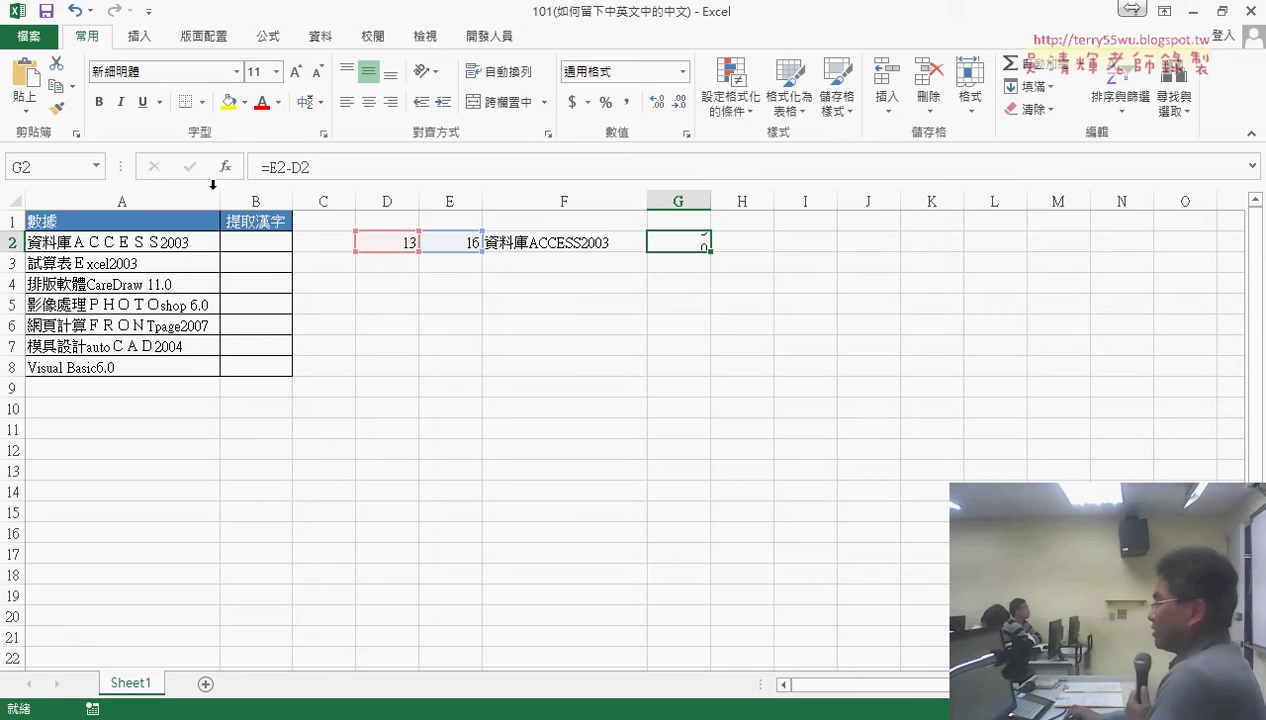
- Review the D2–G2 formulas, then start inserting a text function in H2
click(399, 252)
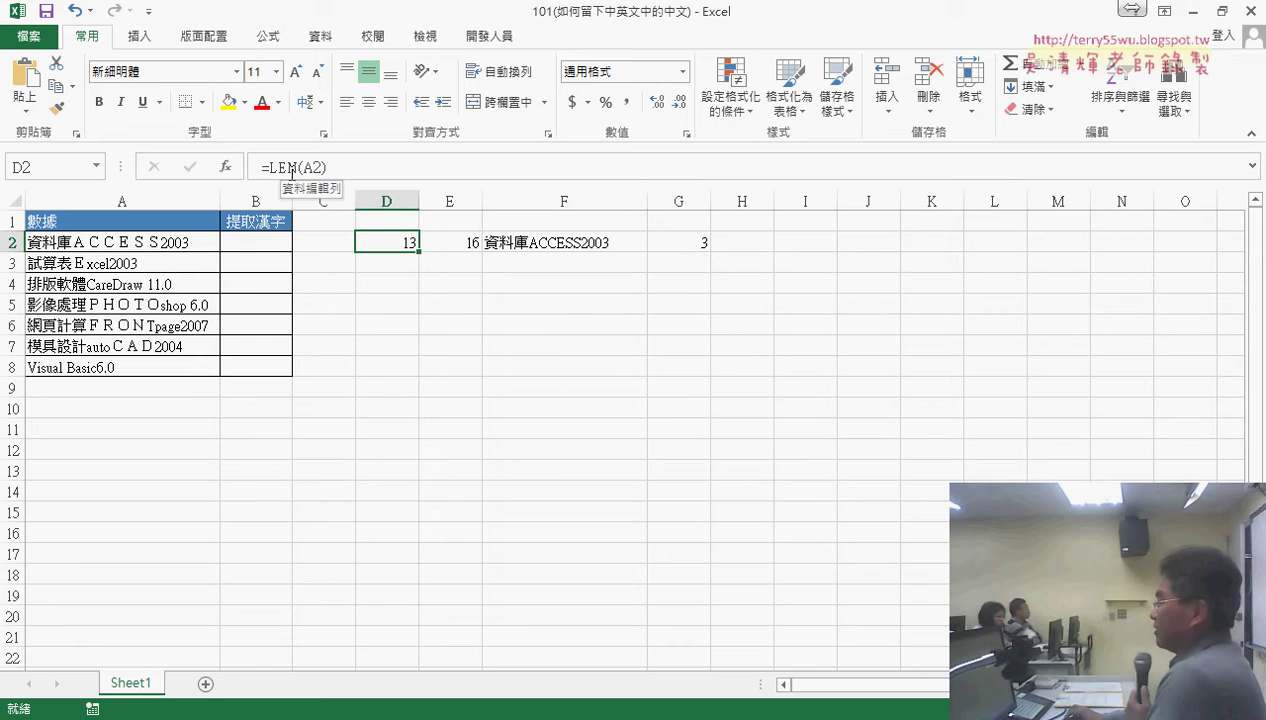
click(471, 246)
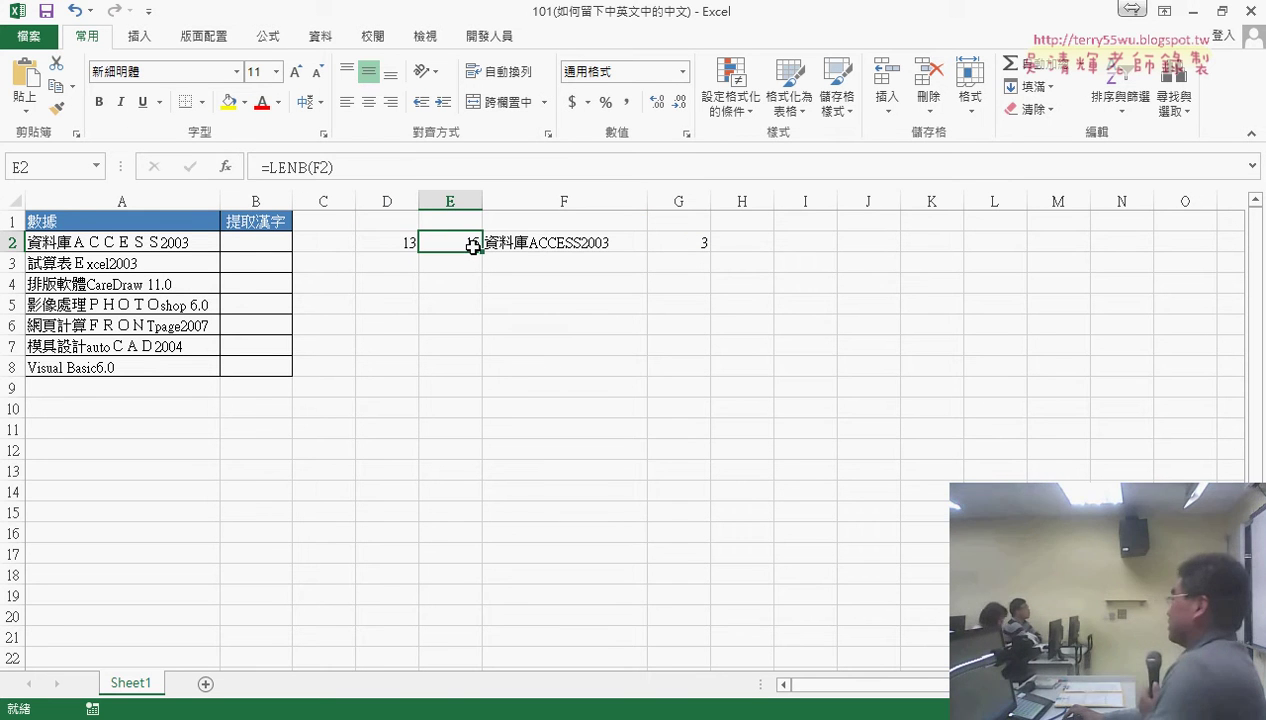
click(596, 248)
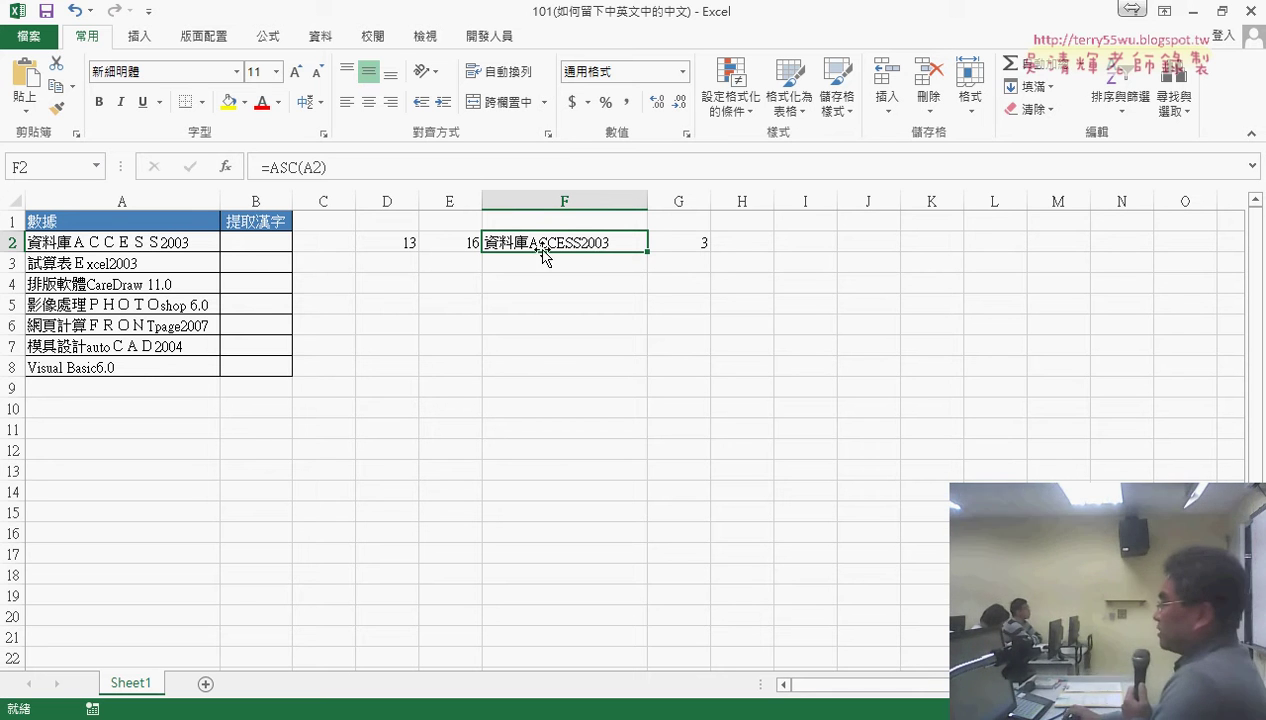
click(466, 240)
click(411, 241)
click(660, 242)
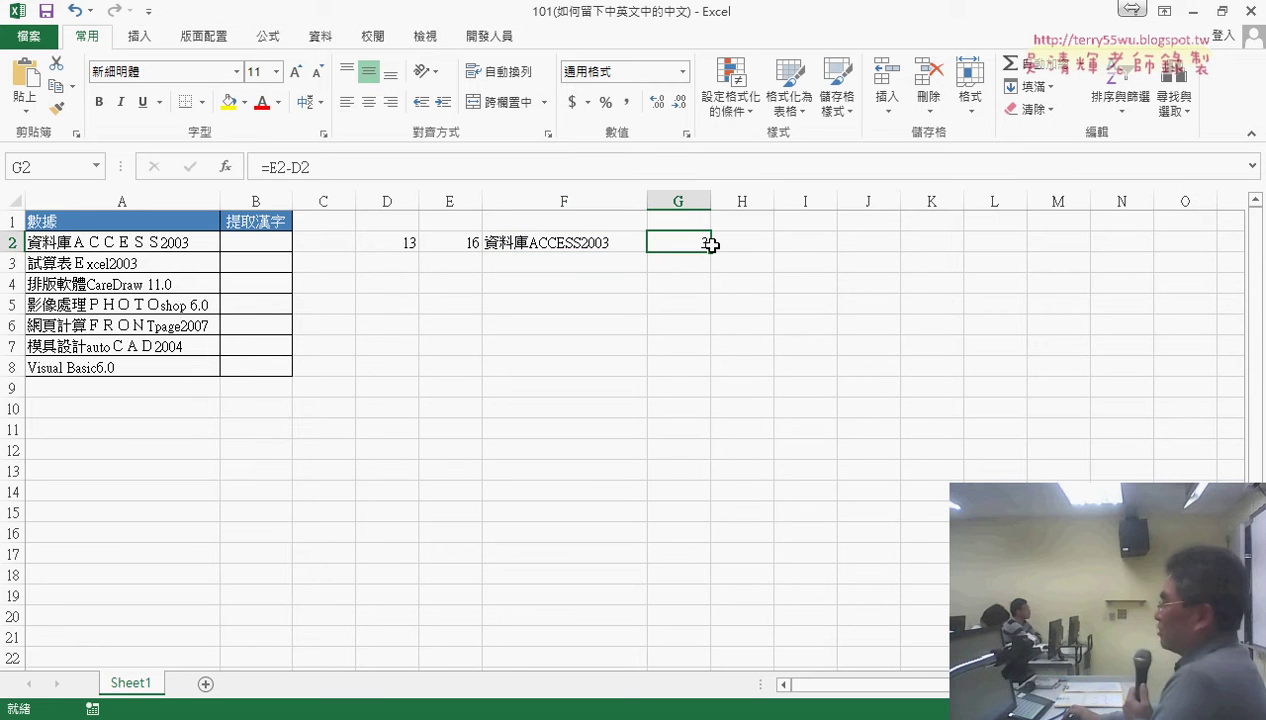
click(750, 240)
click(226, 167)
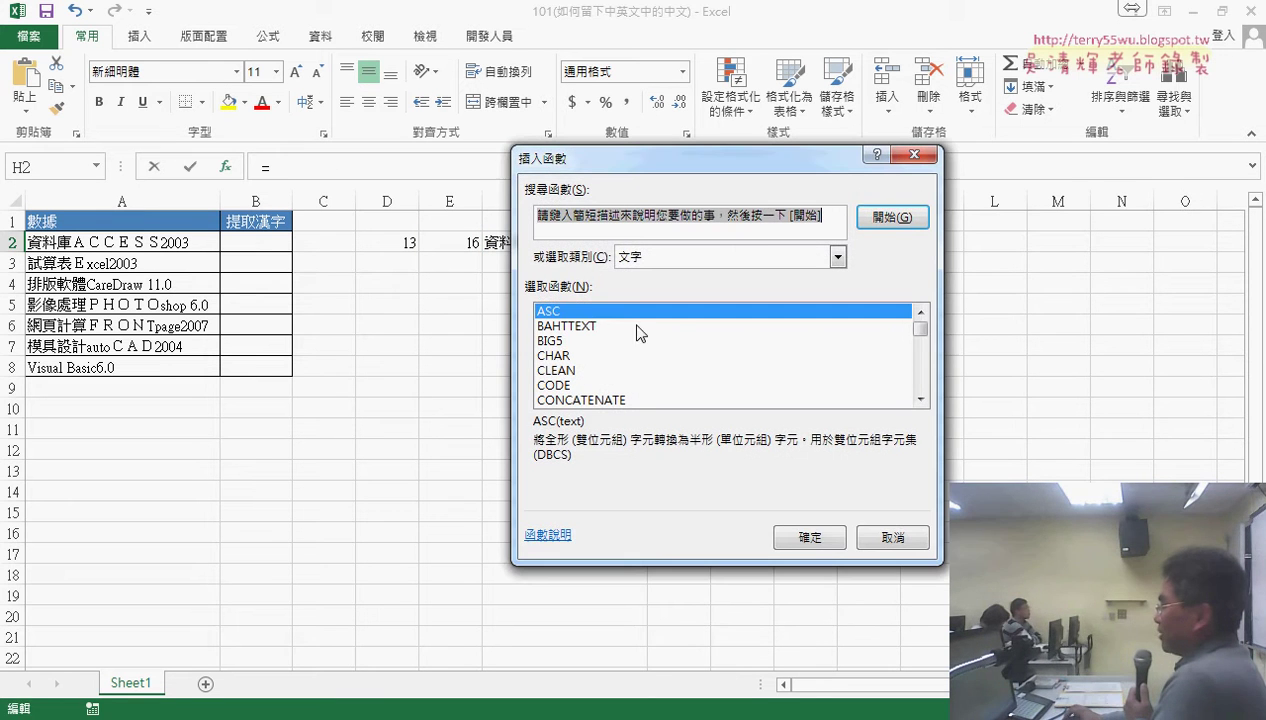
- Choose the LEFT function for H2
drag(915, 330, 915, 335)
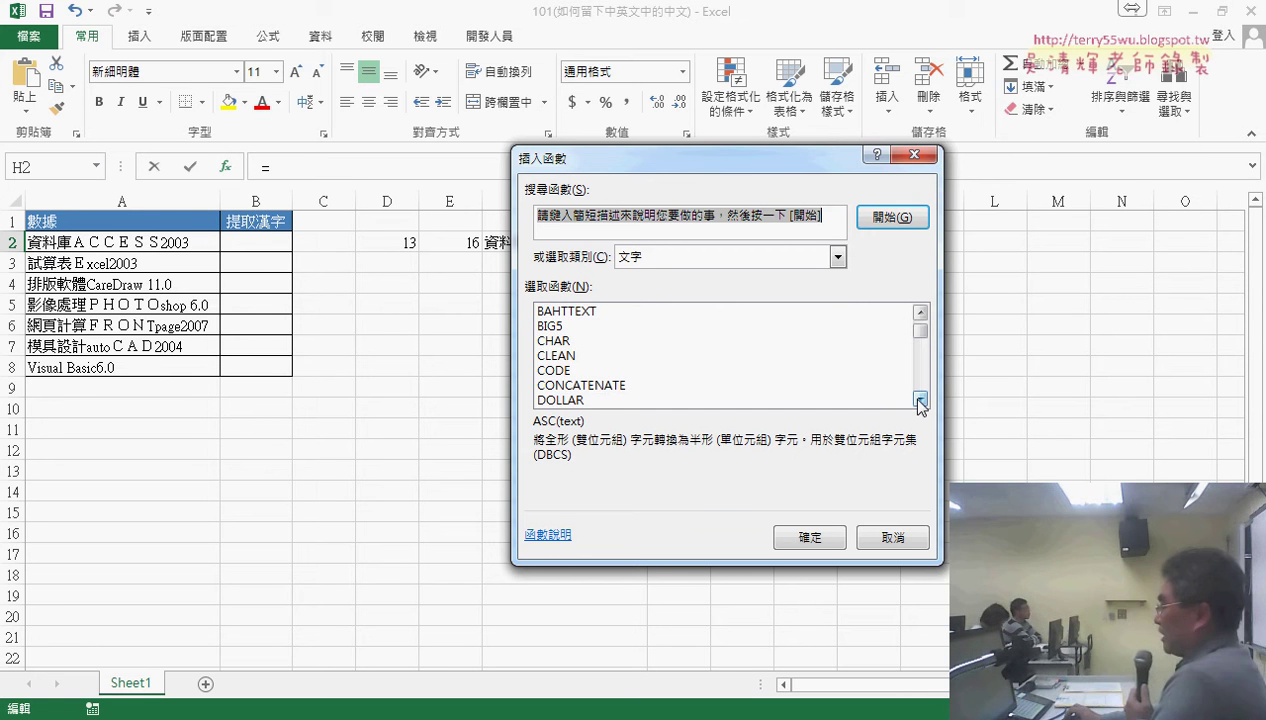
click(919, 398)
click(919, 398)
click(919, 398)
click(919, 398)
click(919, 398)
click(919, 398)
click(625, 370)
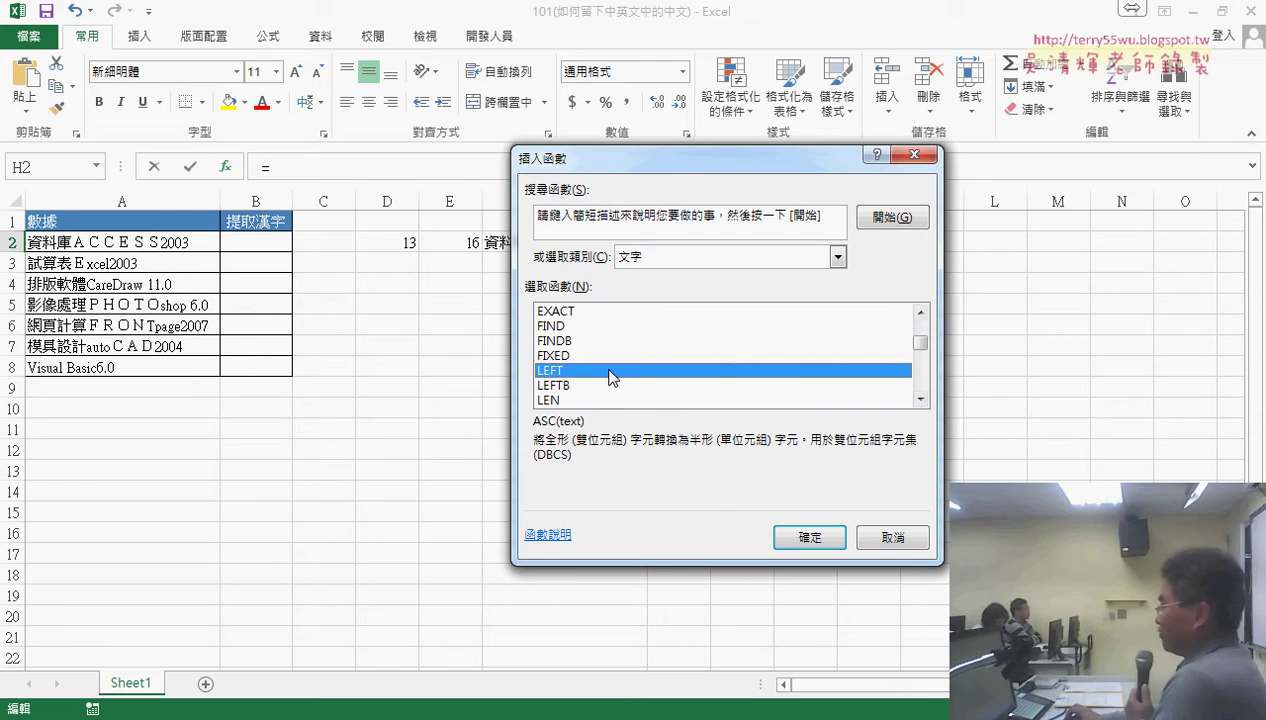
click(815, 538)
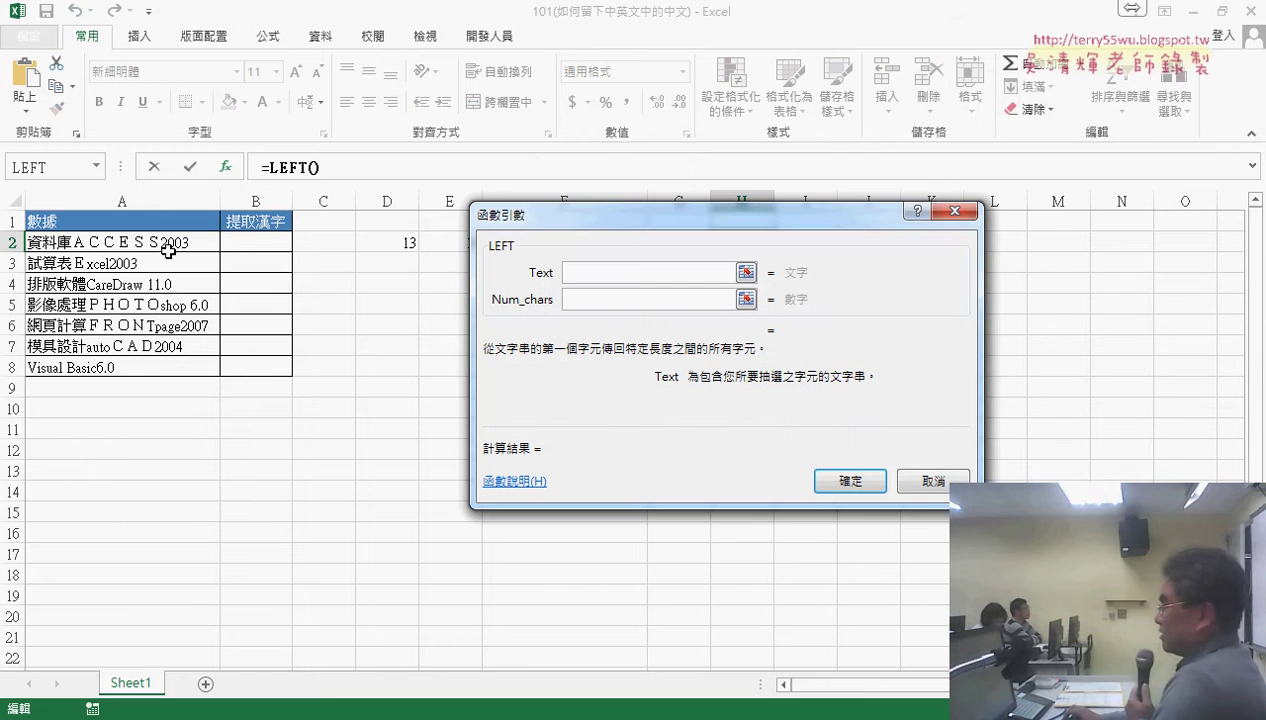
- Complete =LEFT(A2,G2) in H2, showing 資料庫, then select D2's LEN formula
click(141, 243)
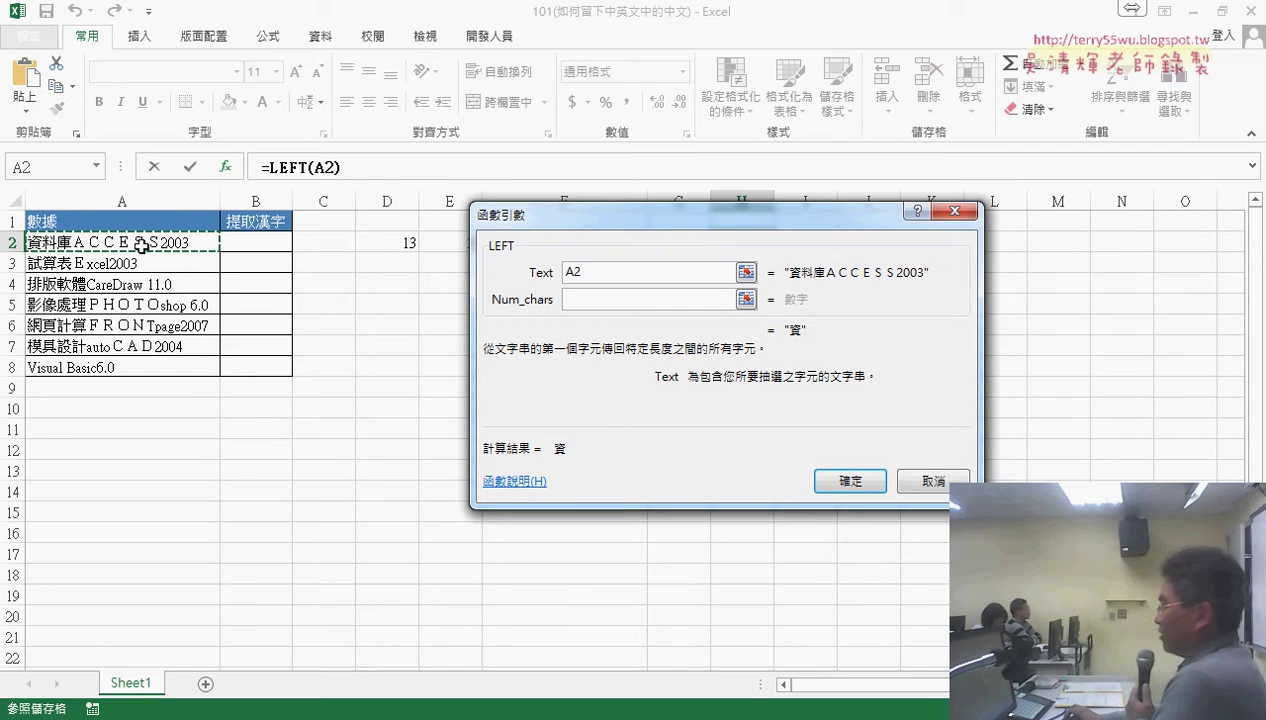
click(662, 299)
drag(620, 238, 620, 333)
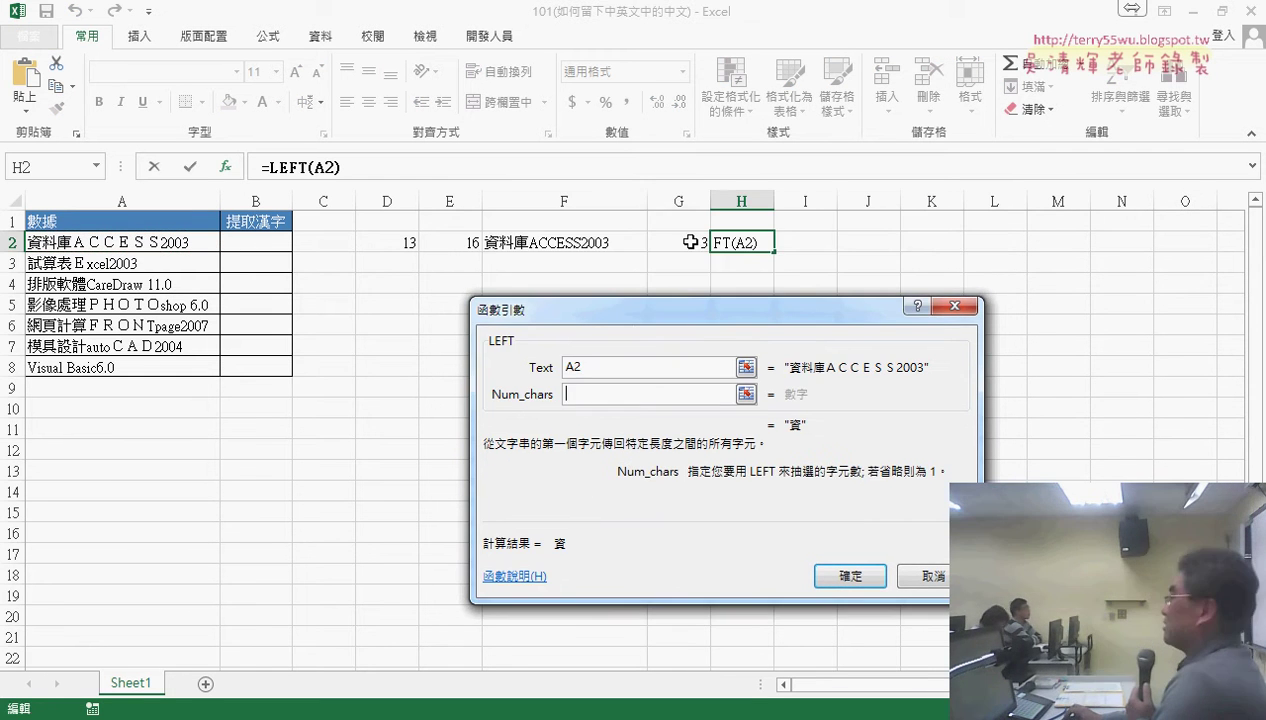
click(690, 242)
click(849, 576)
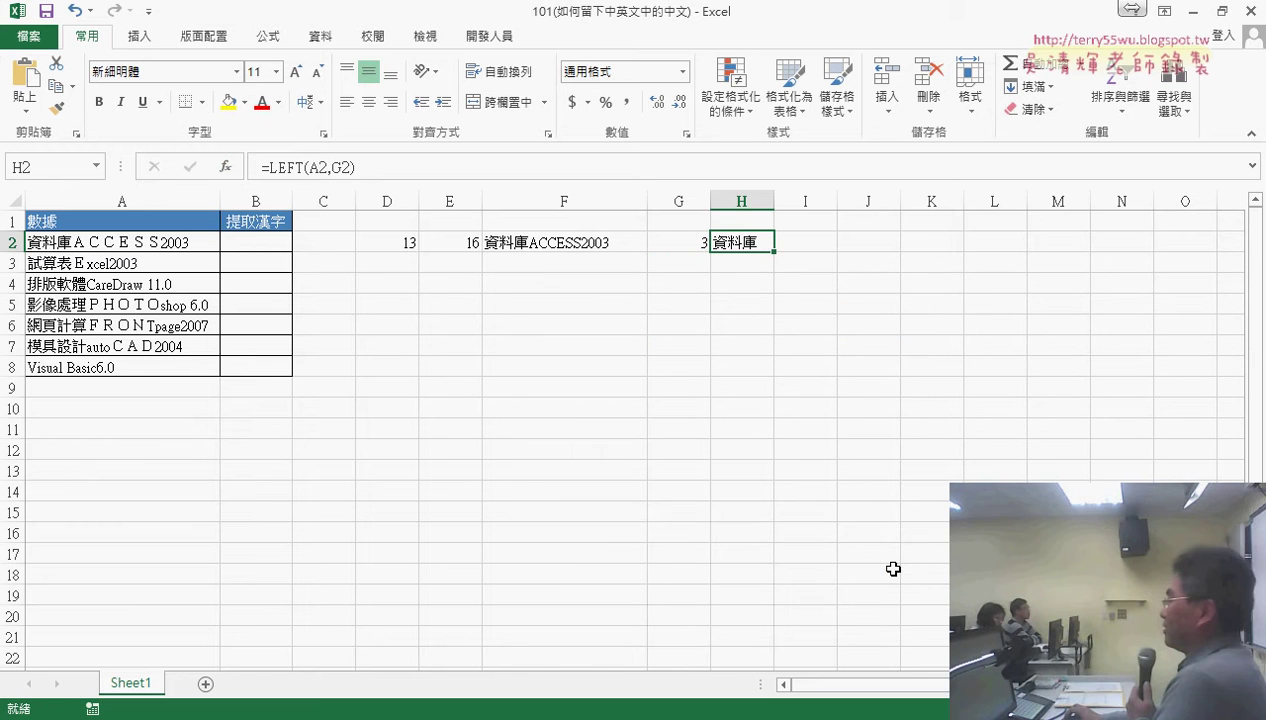
click(393, 244)
- Copy the LEN, ASC, LENB and difference formulas from row 2 down to row 8 in columns D–G
drag(417, 312, 415, 373)
click(466, 243)
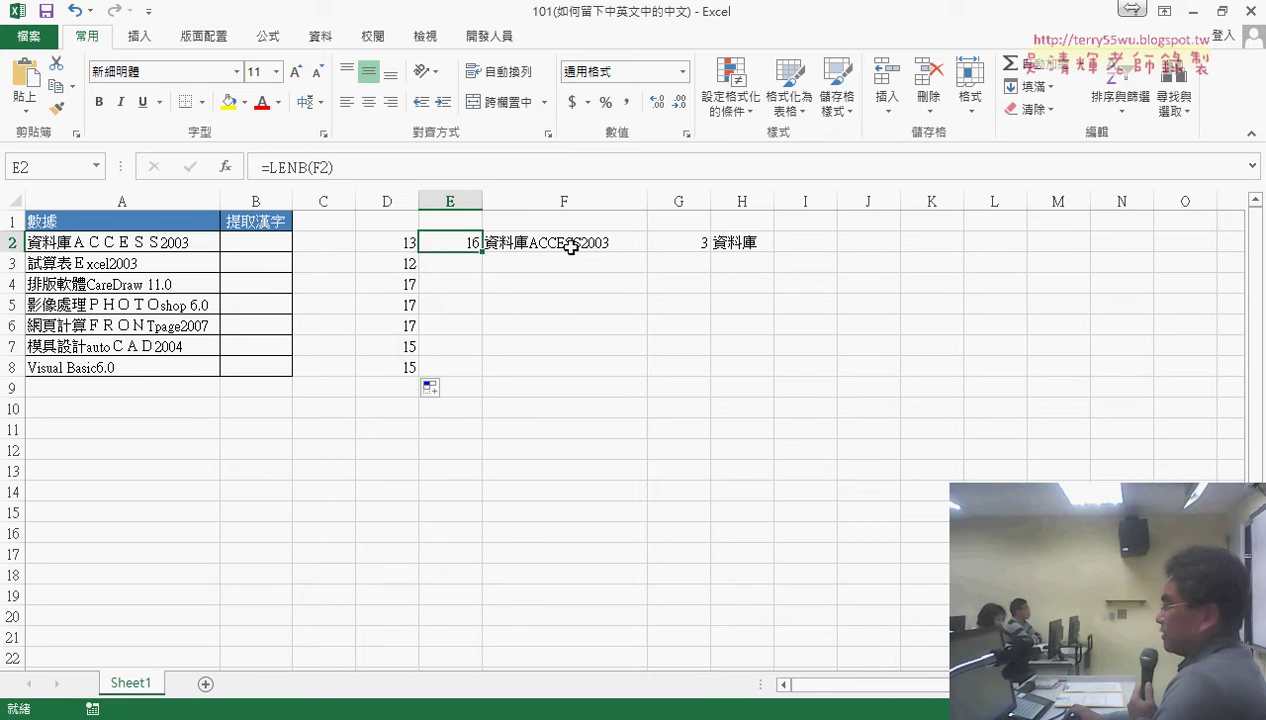
click(610, 245)
drag(647, 253, 647, 377)
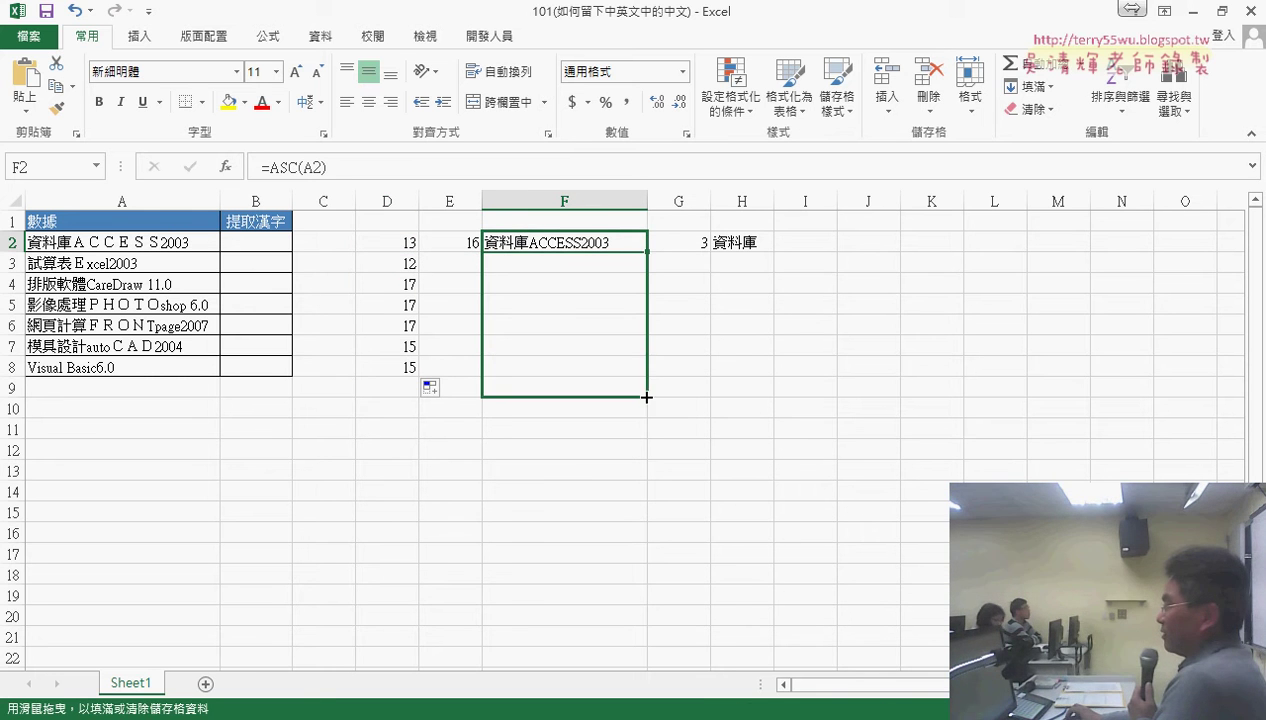
click(449, 243)
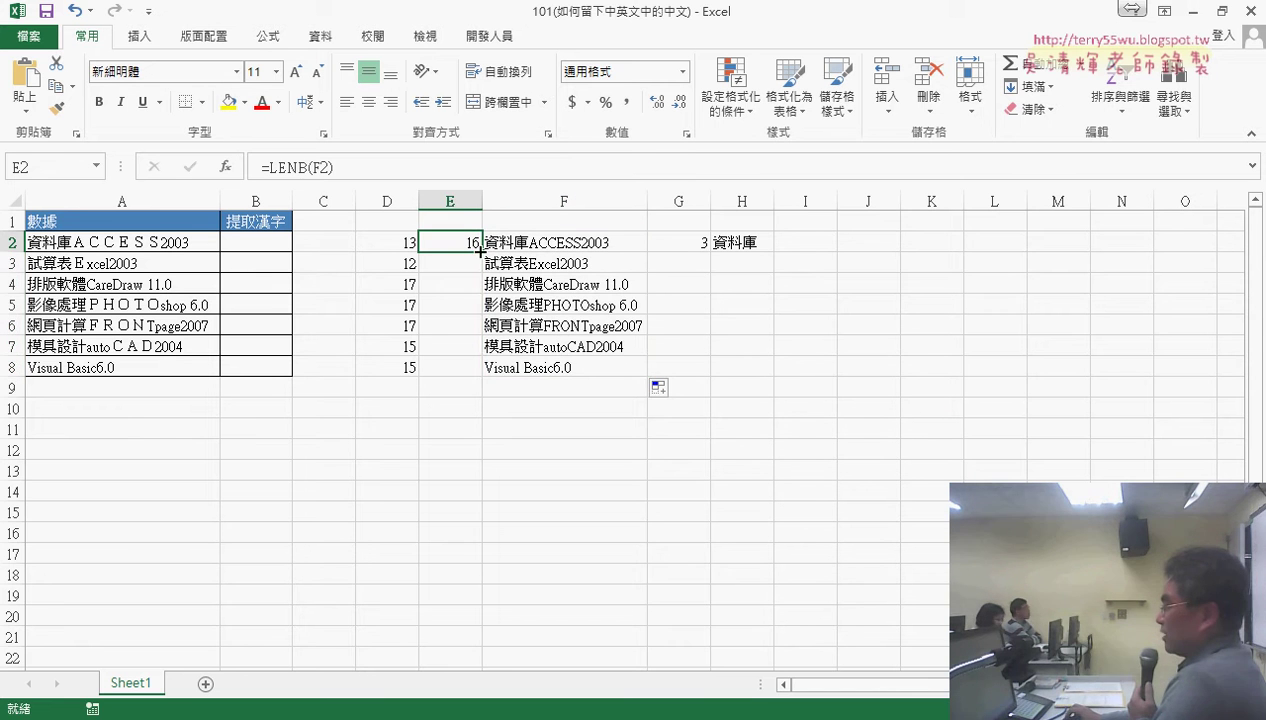
drag(480, 253, 473, 373)
click(691, 244)
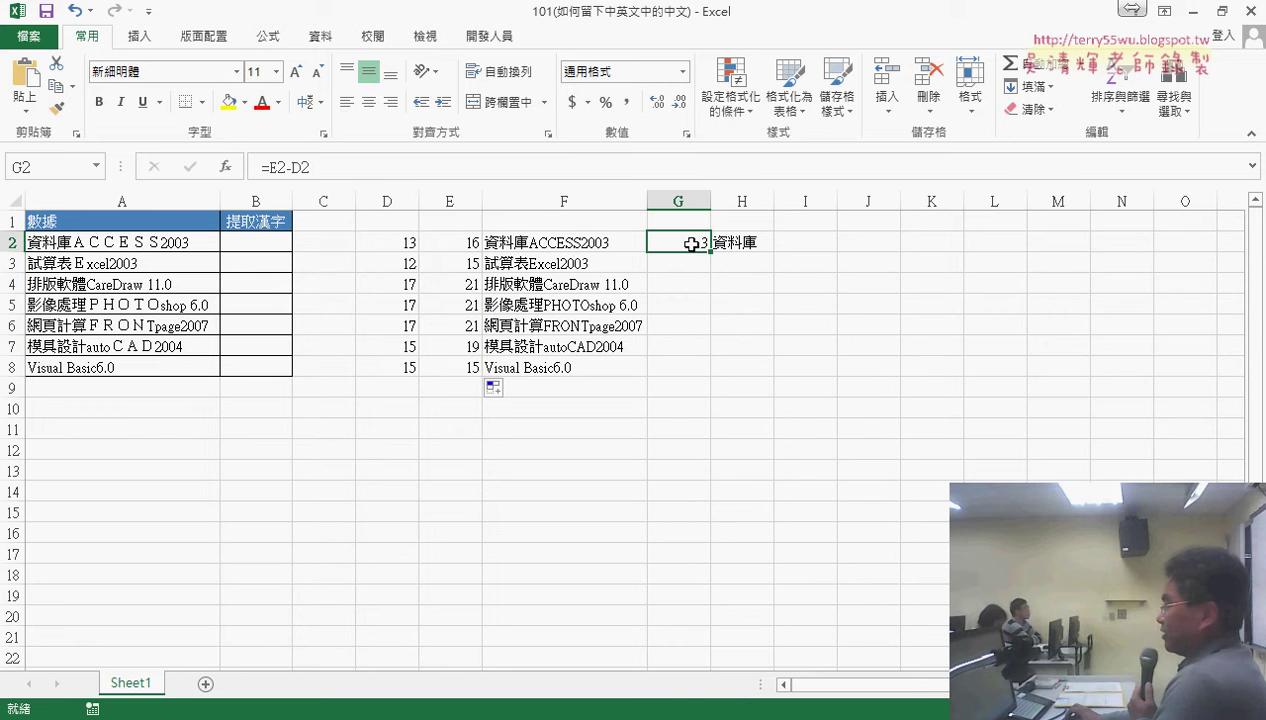
drag(711, 251, 706, 374)
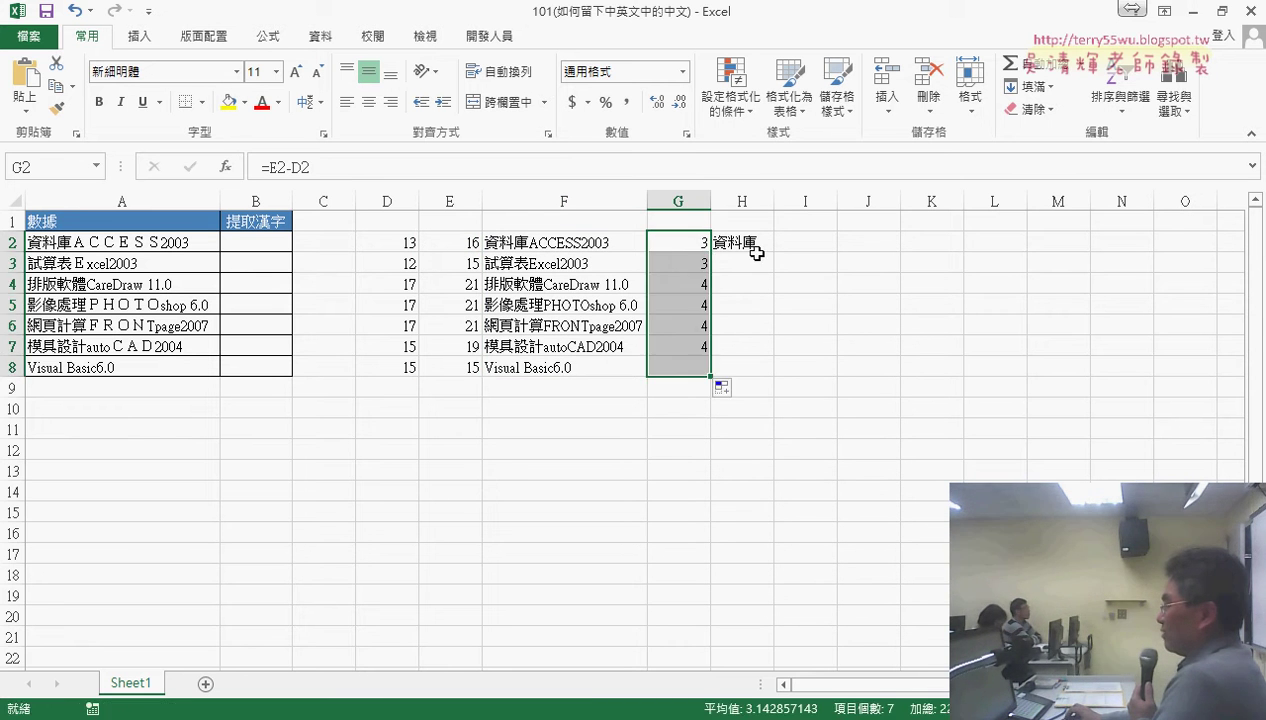
- Widen column H and copy H2's LEFT formula down to H8
drag(776, 201, 807, 201)
click(803, 245)
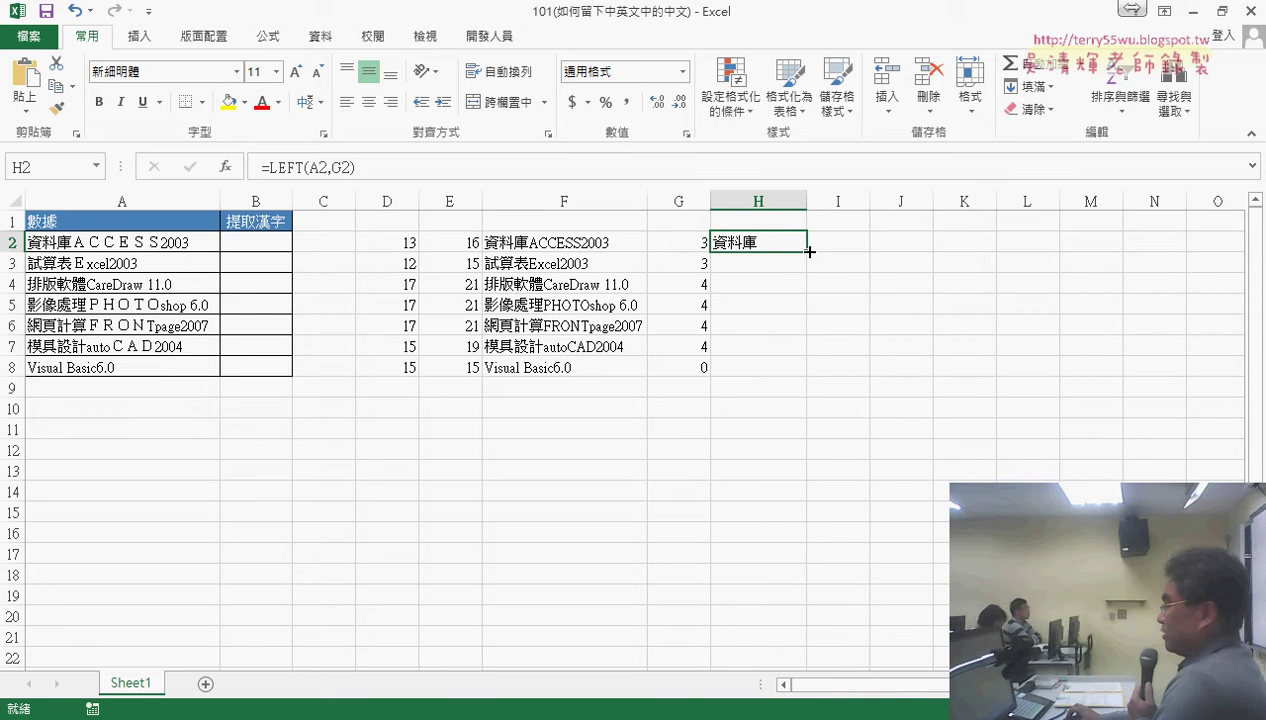
drag(809, 252, 806, 370)
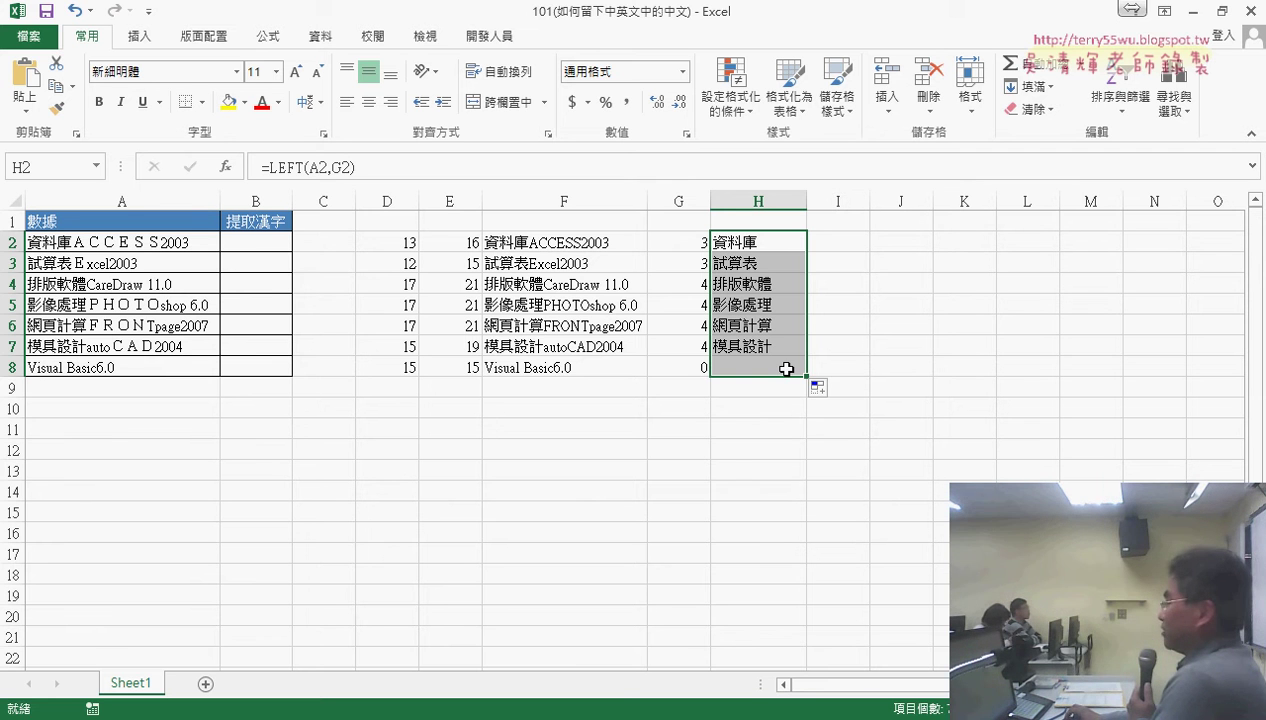
- Review the D2–H2 formulas, select B2, then minimize the 101 workbook
click(387, 243)
click(551, 242)
click(438, 243)
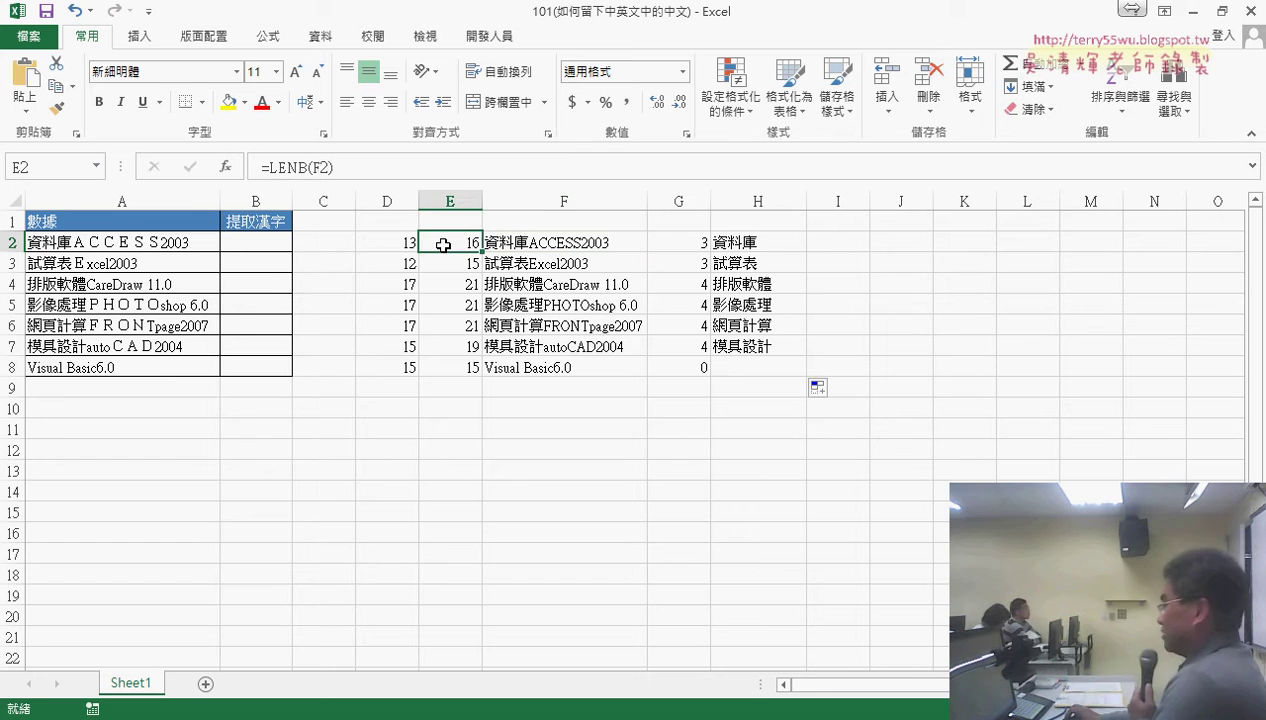
click(700, 242)
click(757, 242)
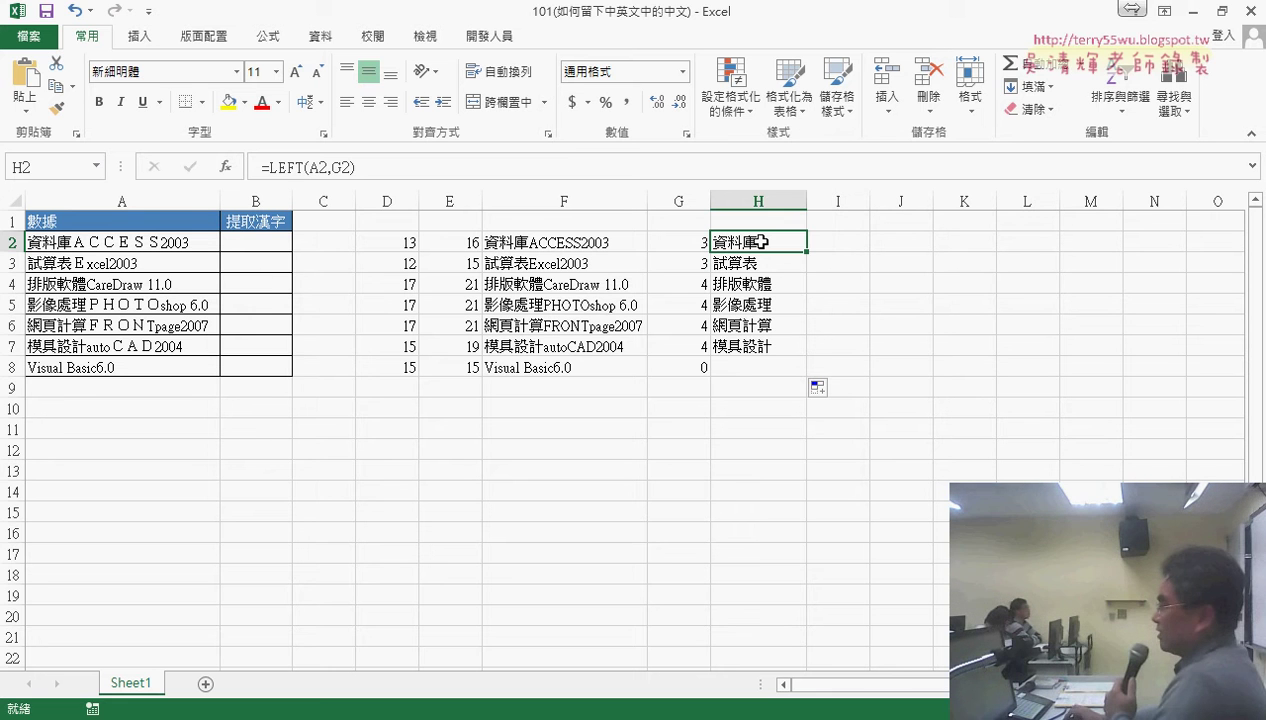
click(269, 246)
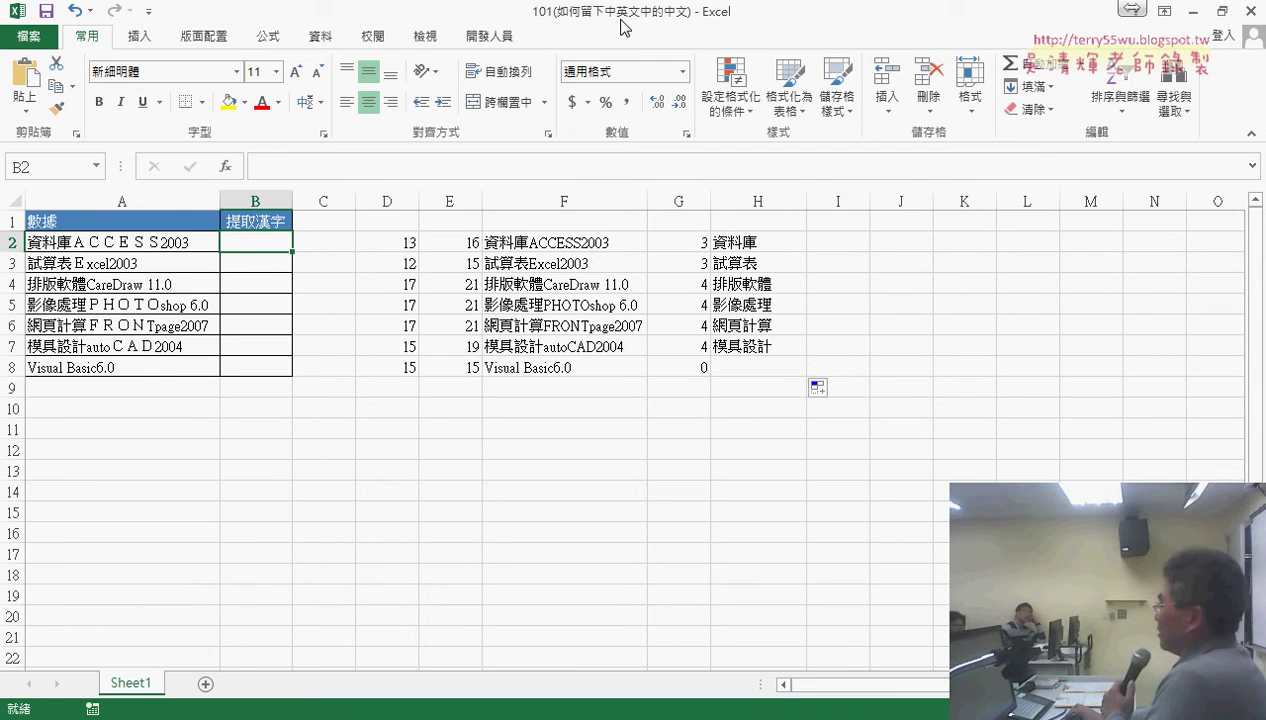
click(1190, 14)
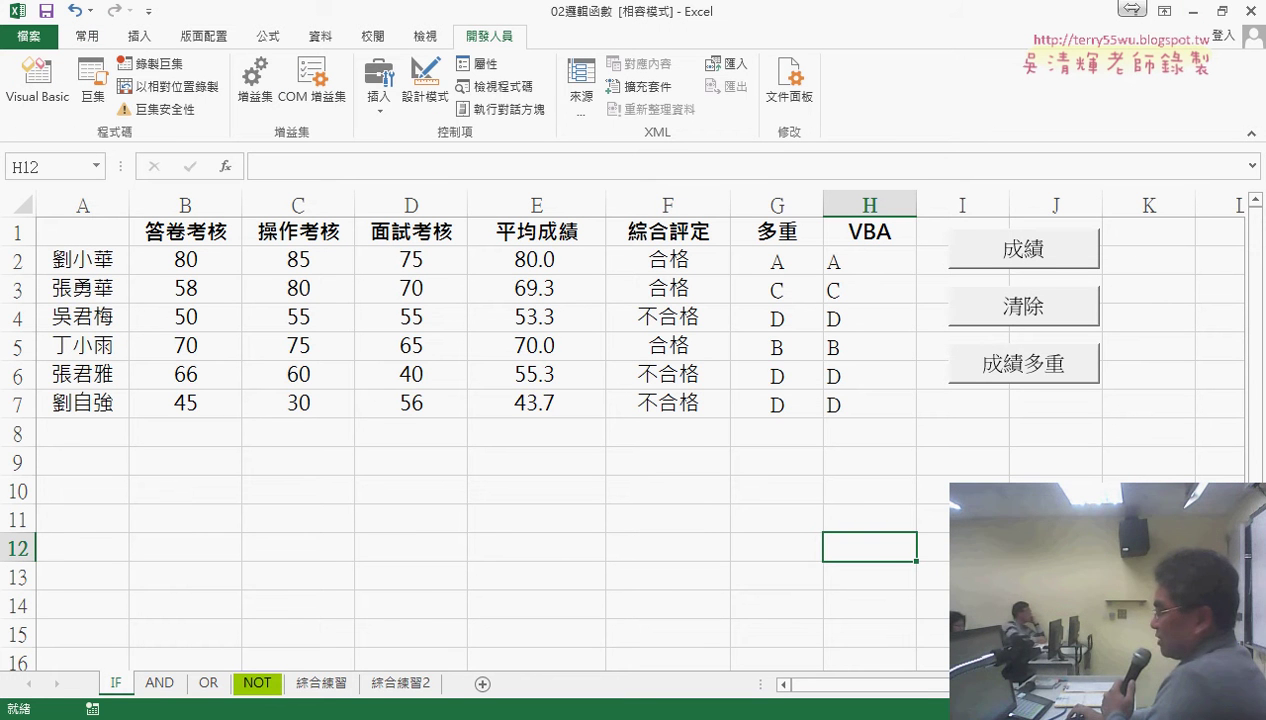
- Bring Google Drive forward and select files 103_判斷數字或非數字個數 and 104英文與非英文個數
mouse_move(210, 715)
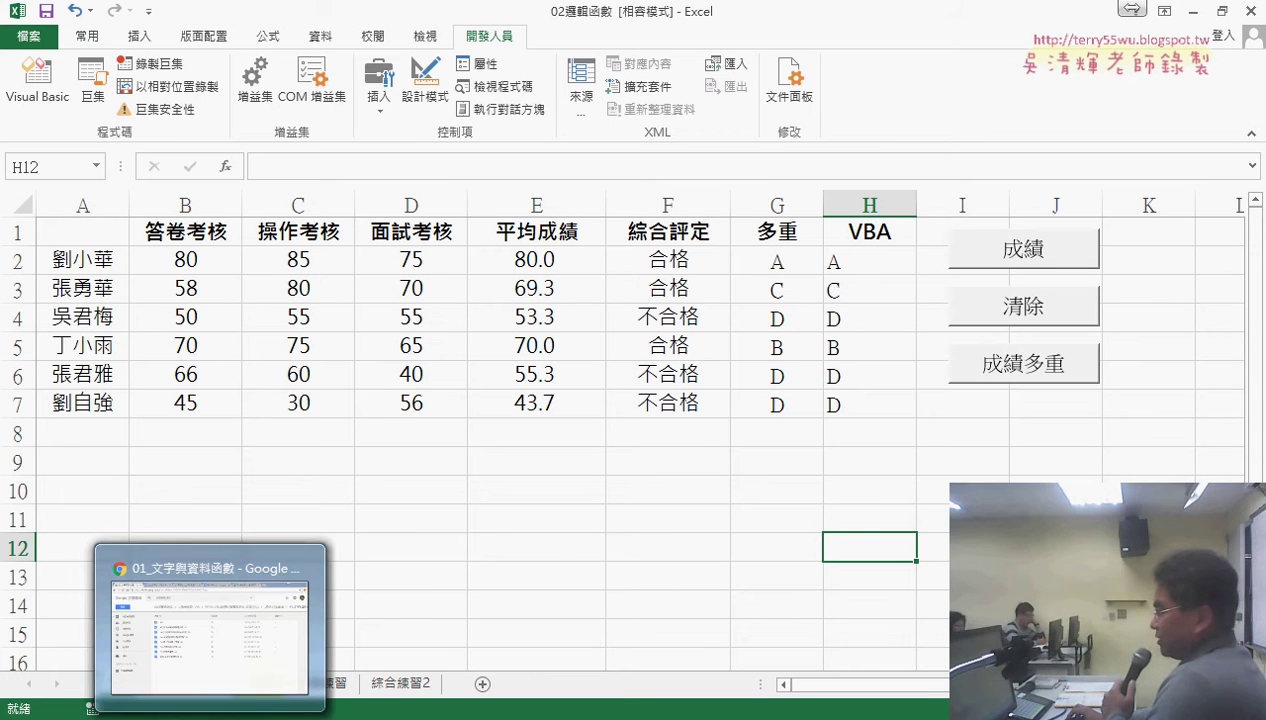
click(225, 658)
click(355, 355)
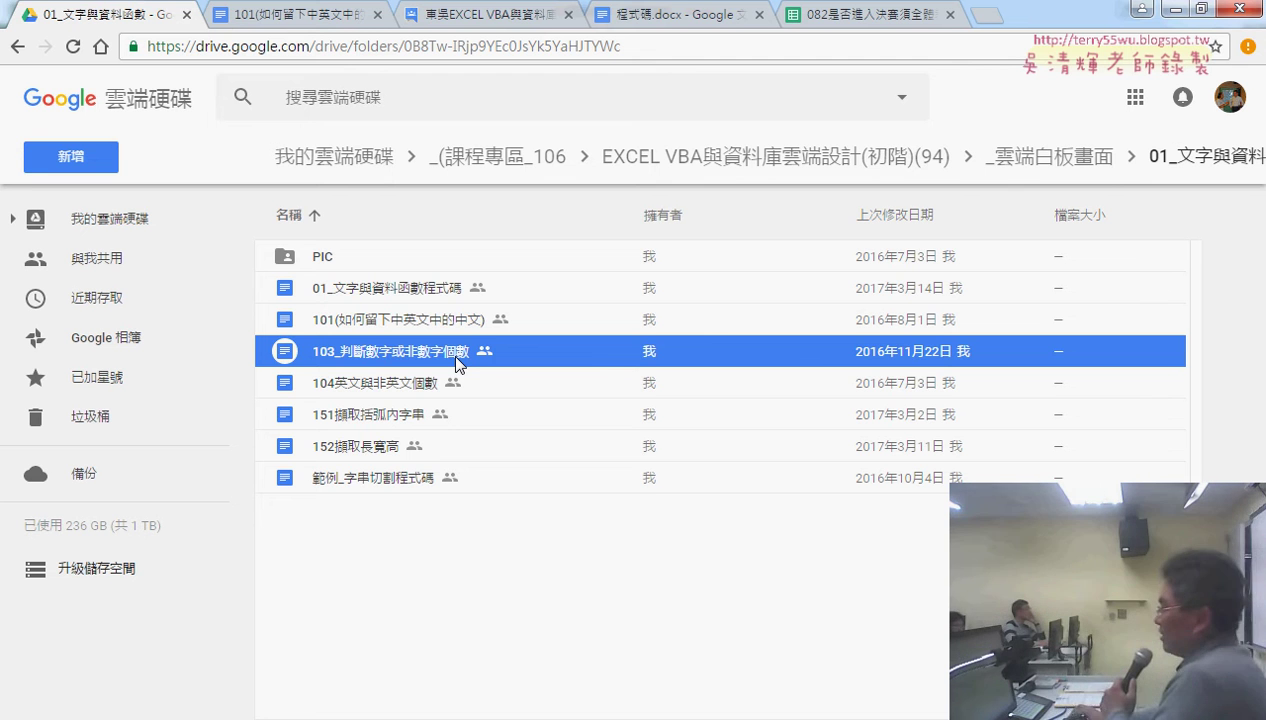
click(433, 388)
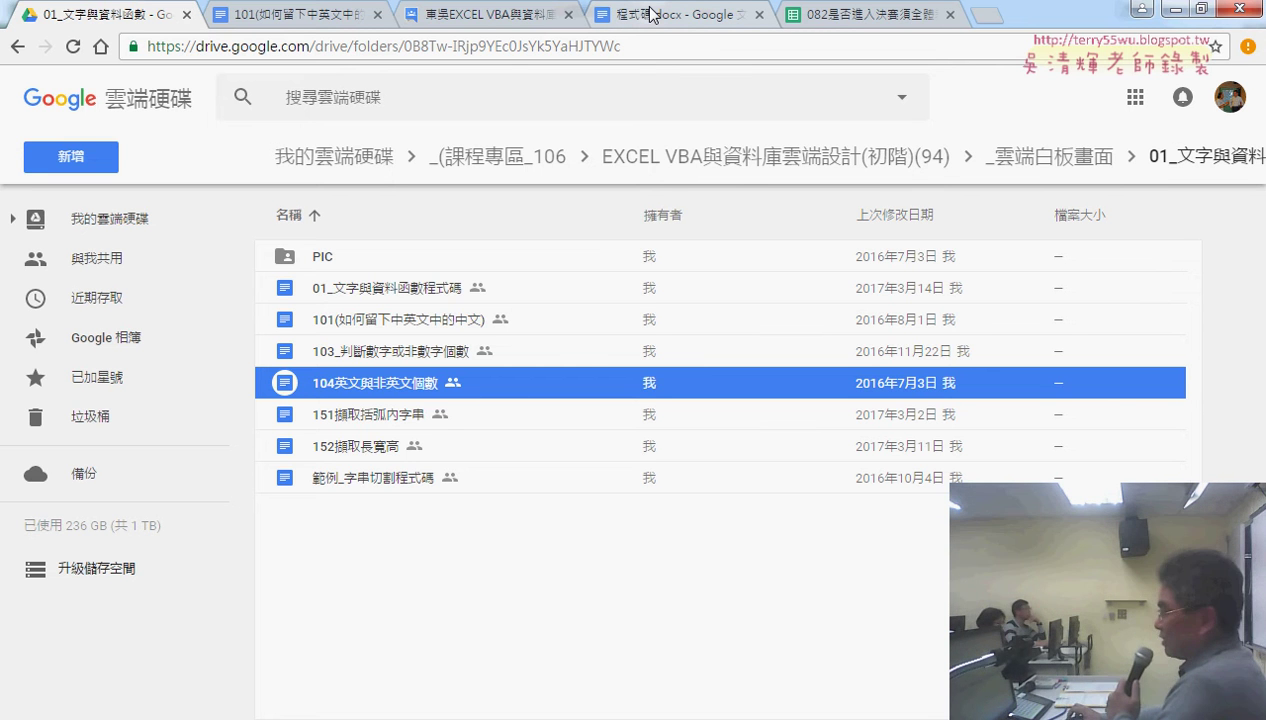
- Switch to 02邏輯函數 and rerun the clear and 成績多重 macros to refill column H
mouse_move(450, 715)
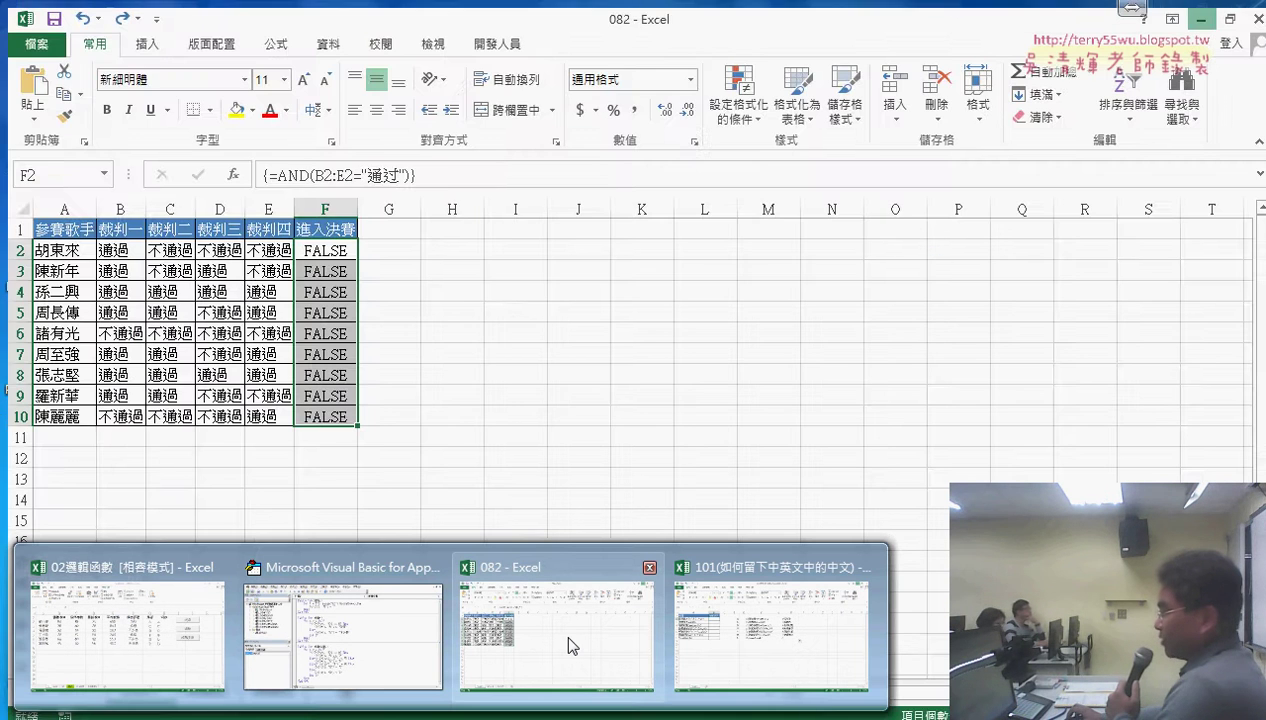
mouse_move(325, 645)
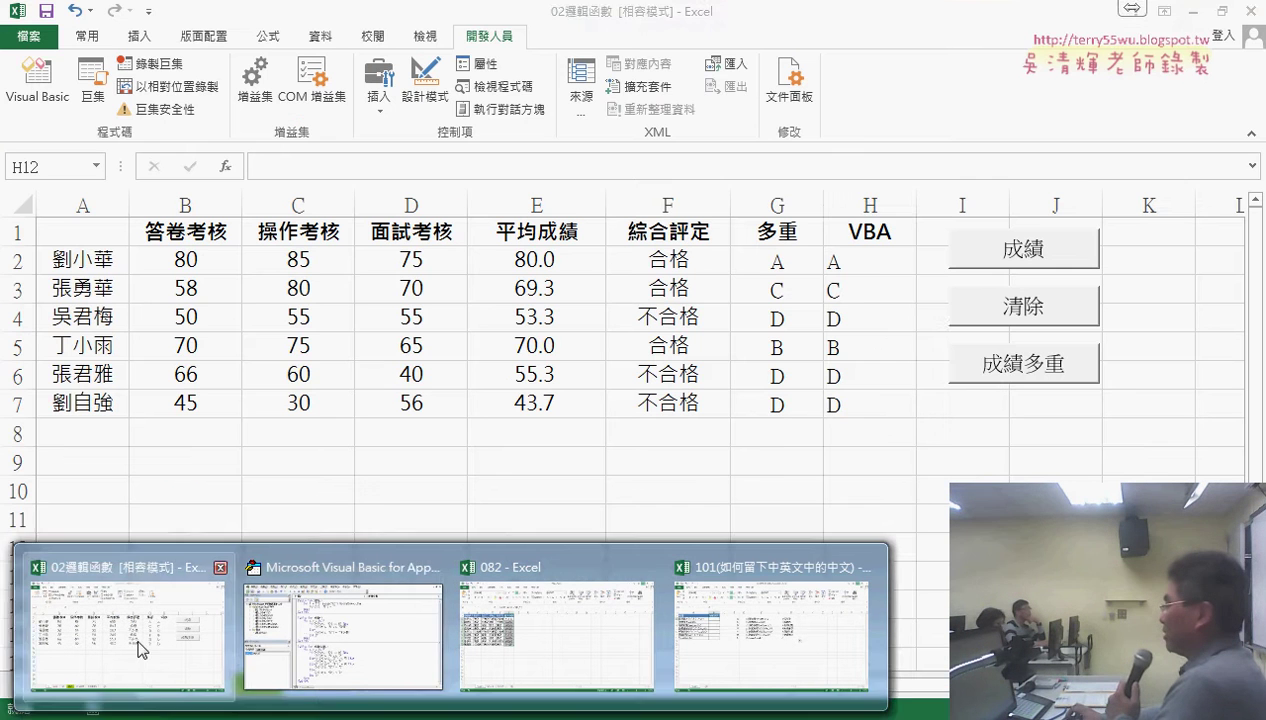
click(127, 637)
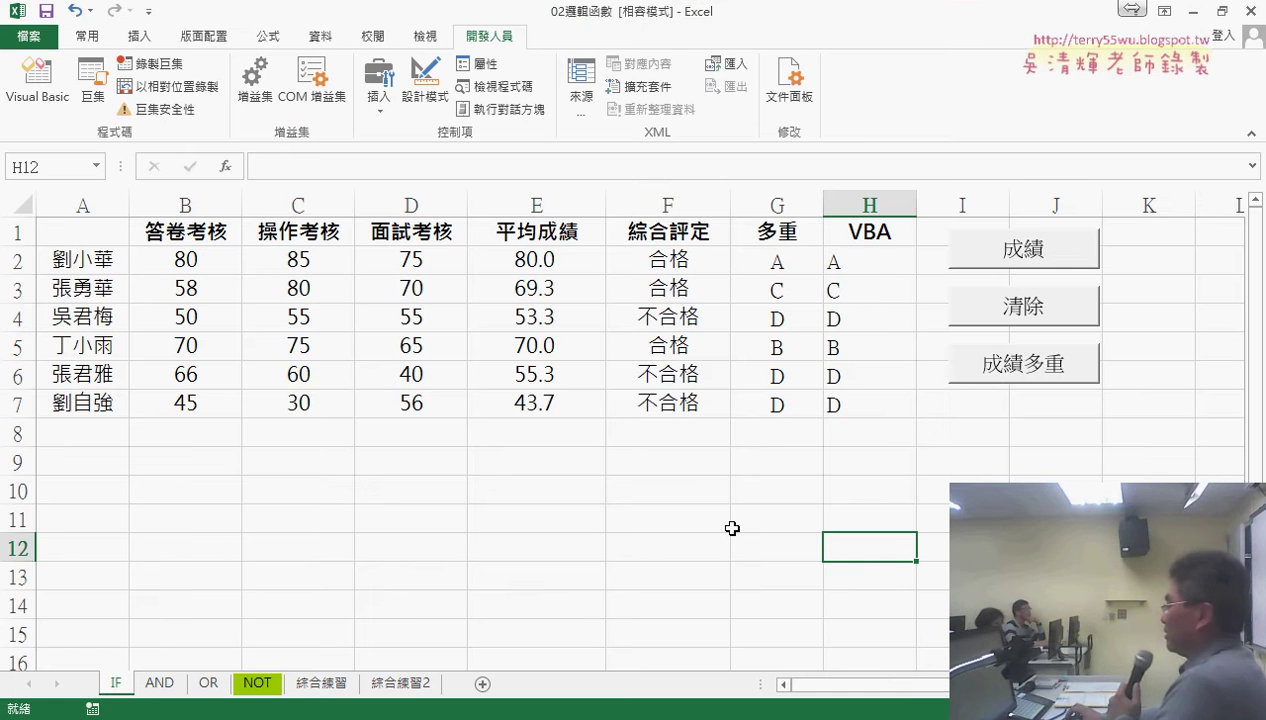
click(871, 258)
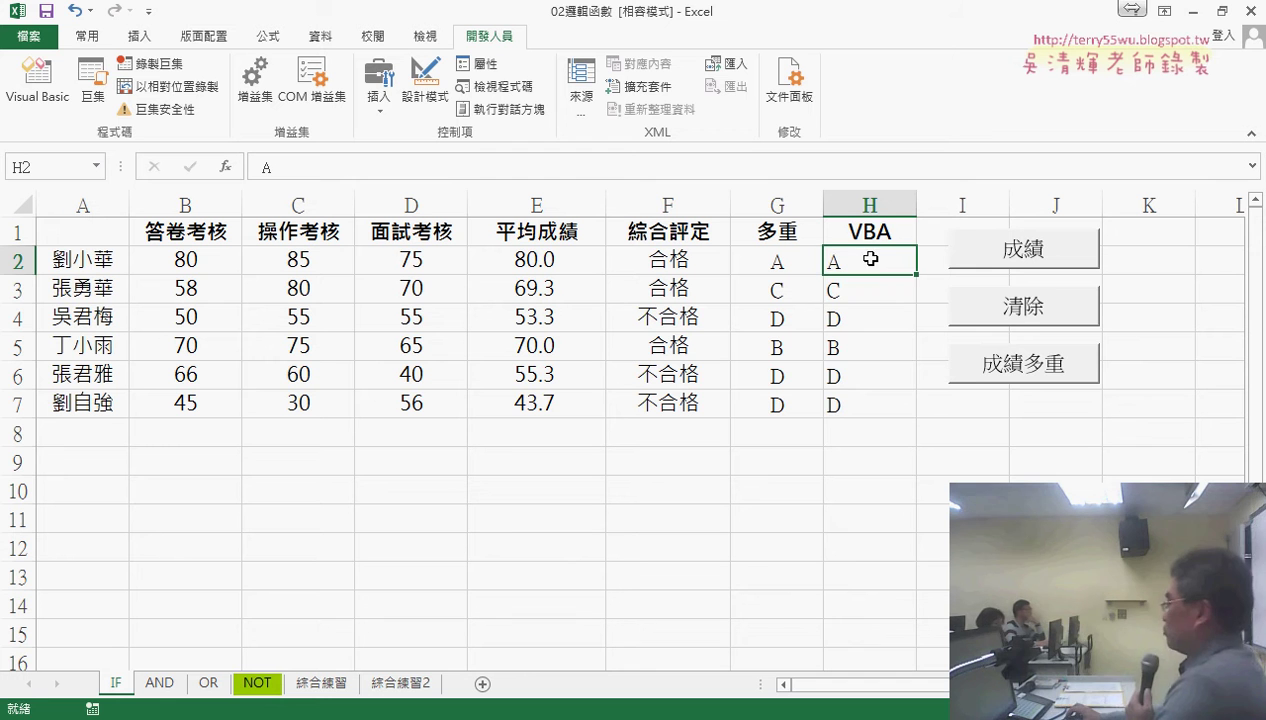
click(1015, 308)
click(1033, 368)
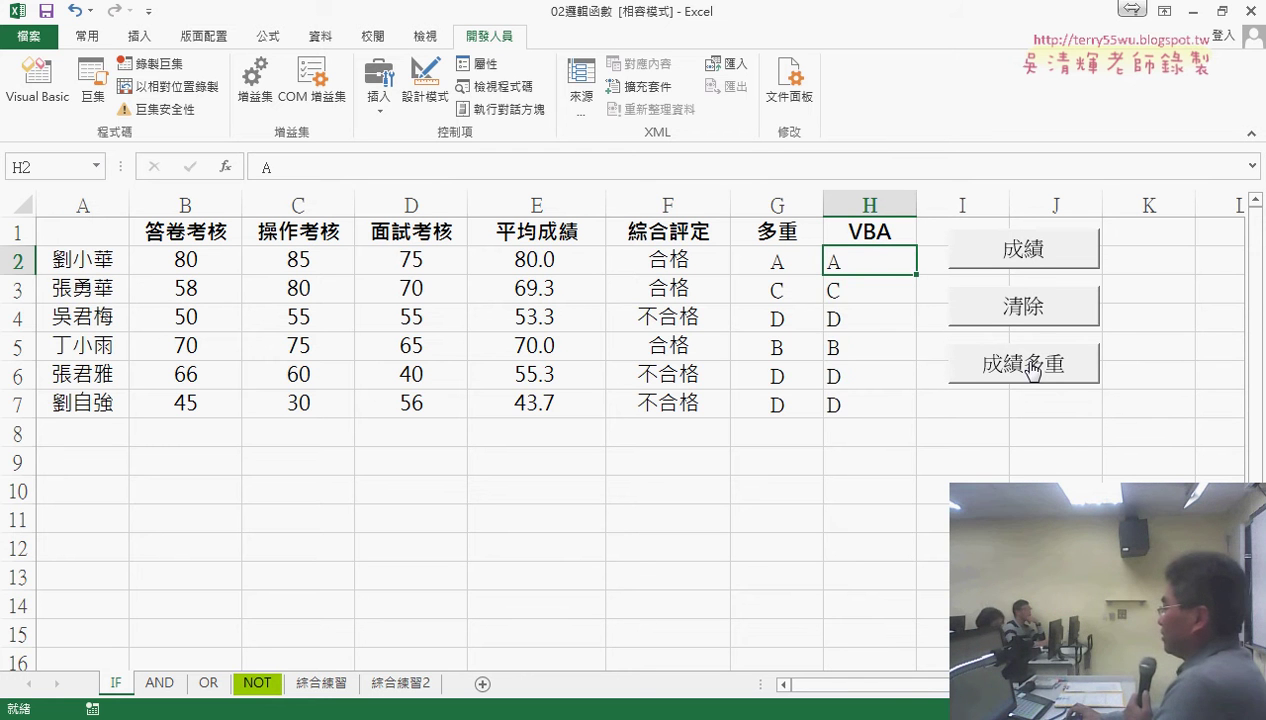
- Center the H2:H7 grades as a trial, then return them to left alignment
drag(880, 262, 869, 405)
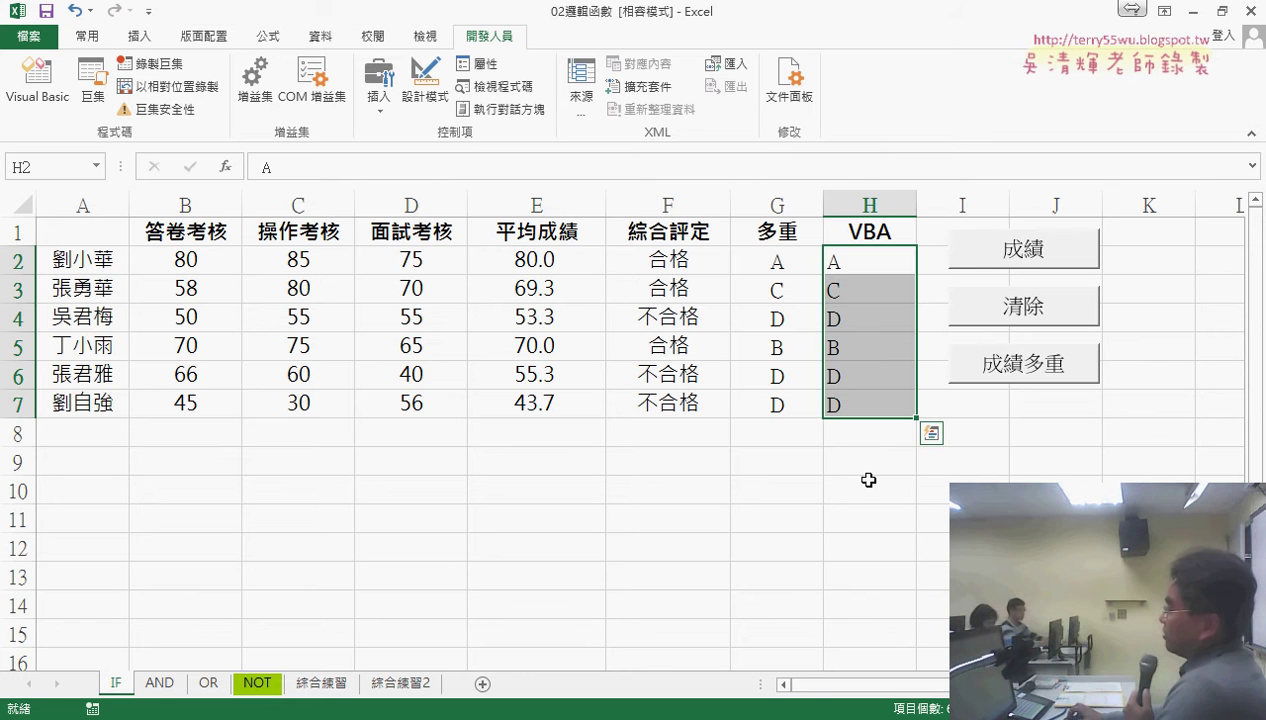
click(1055, 520)
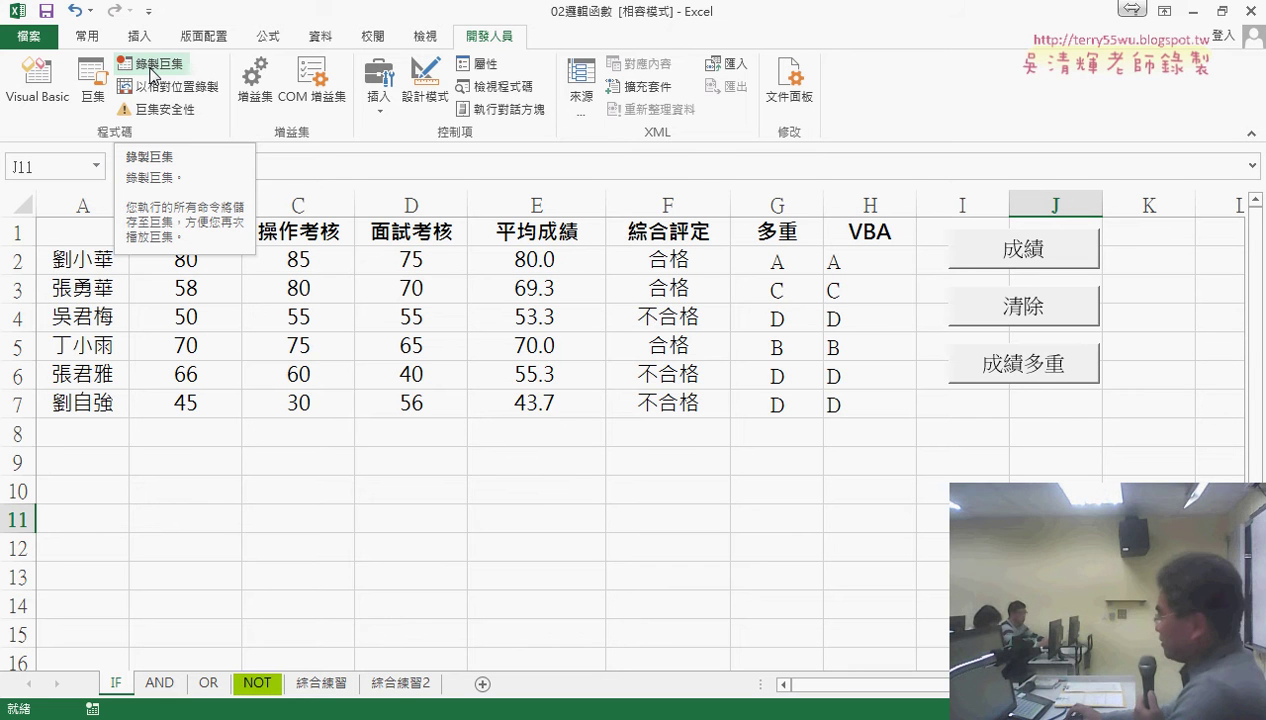
click(957, 424)
click(868, 263)
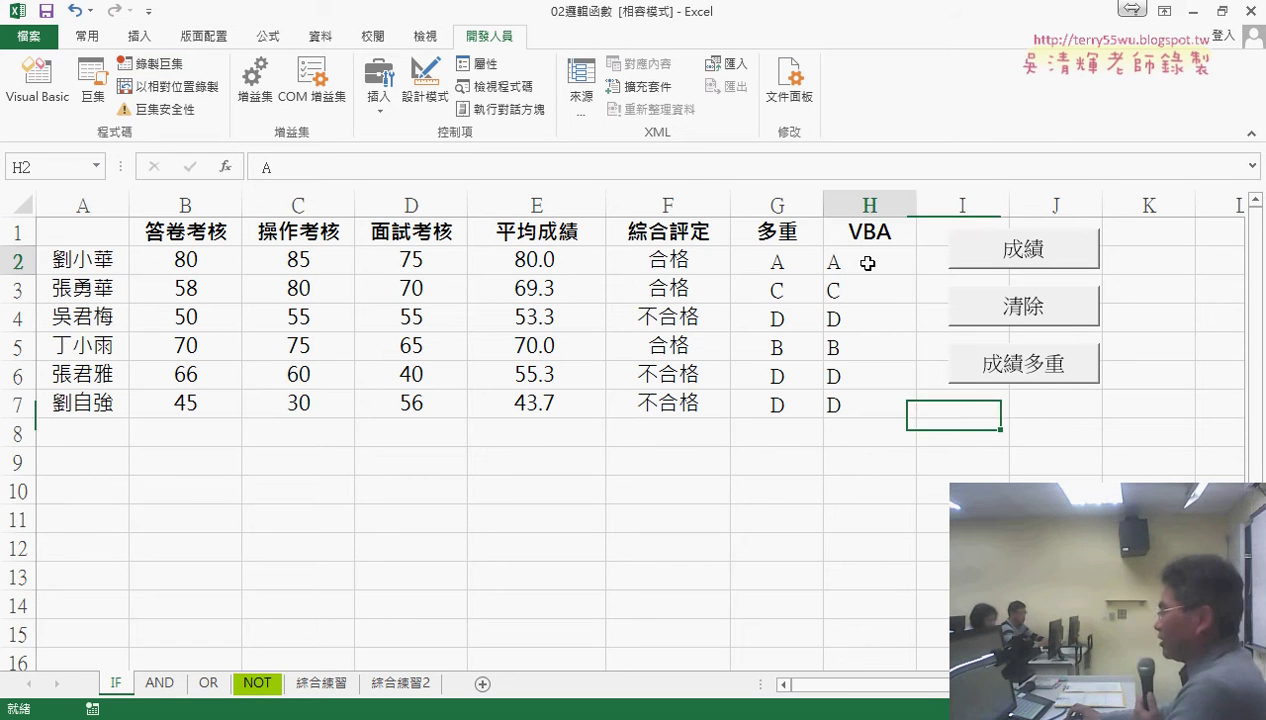
drag(868, 263, 868, 410)
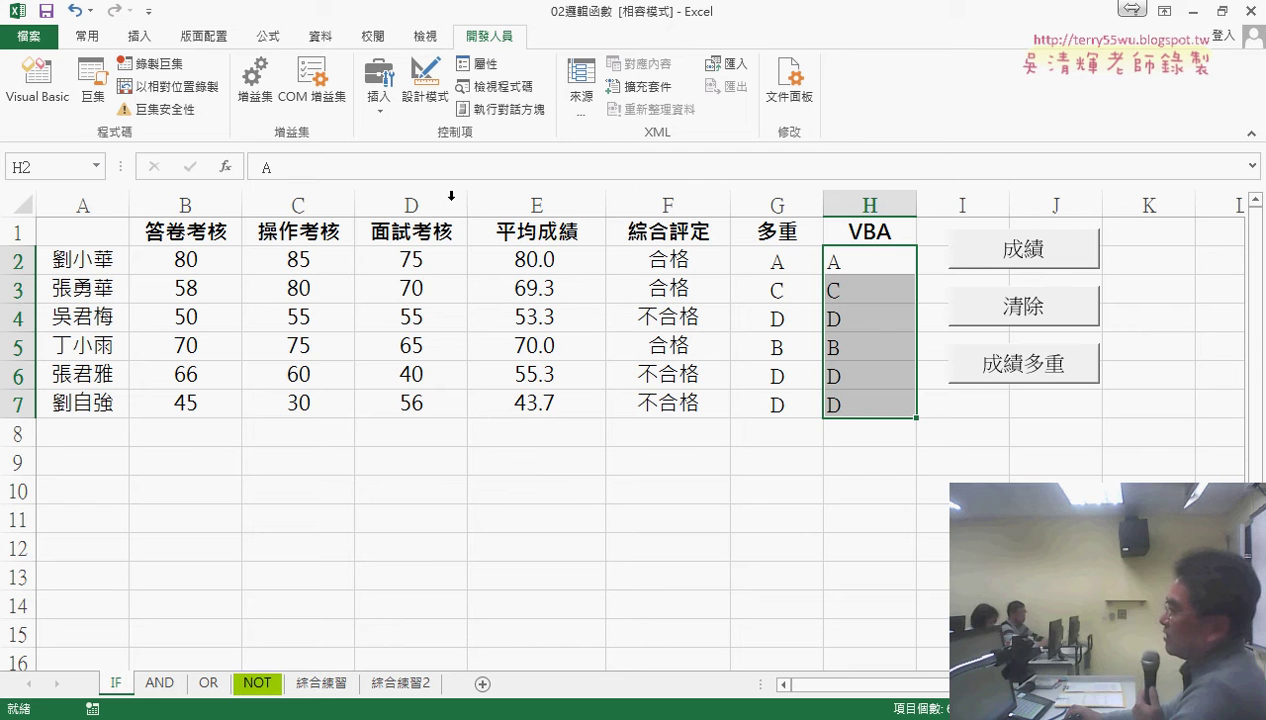
click(89, 40)
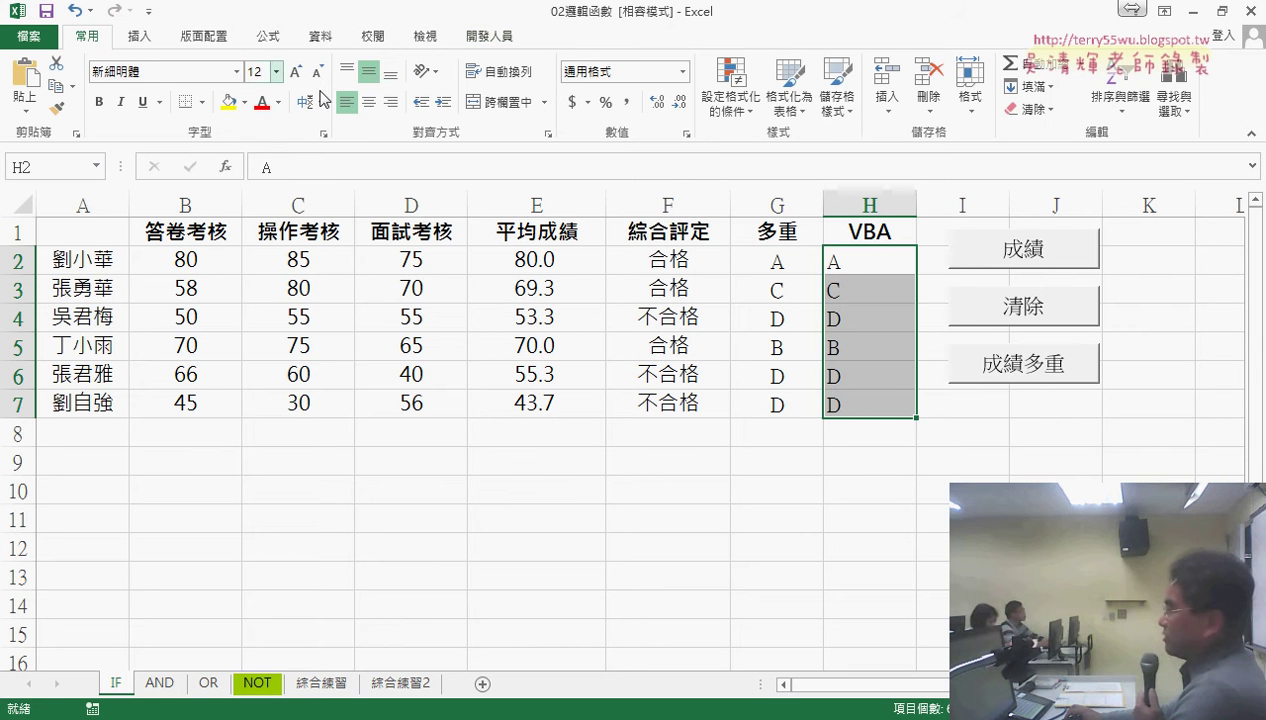
click(375, 106)
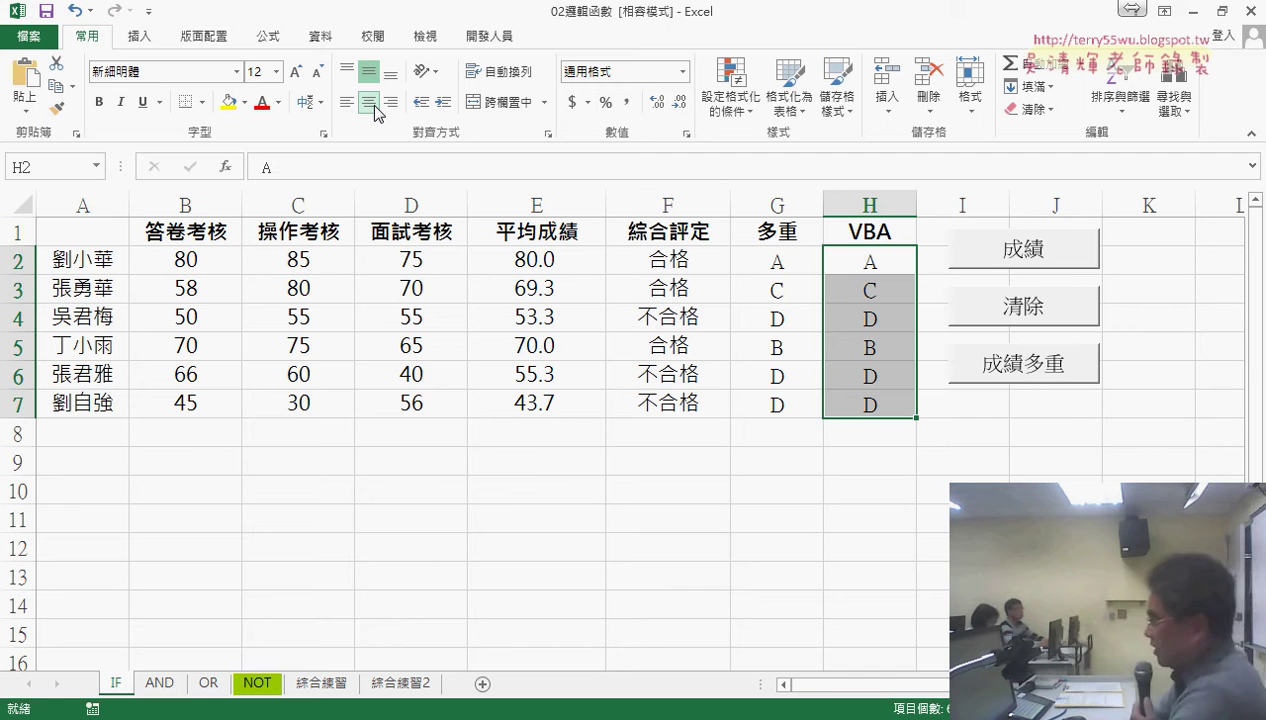
click(376, 107)
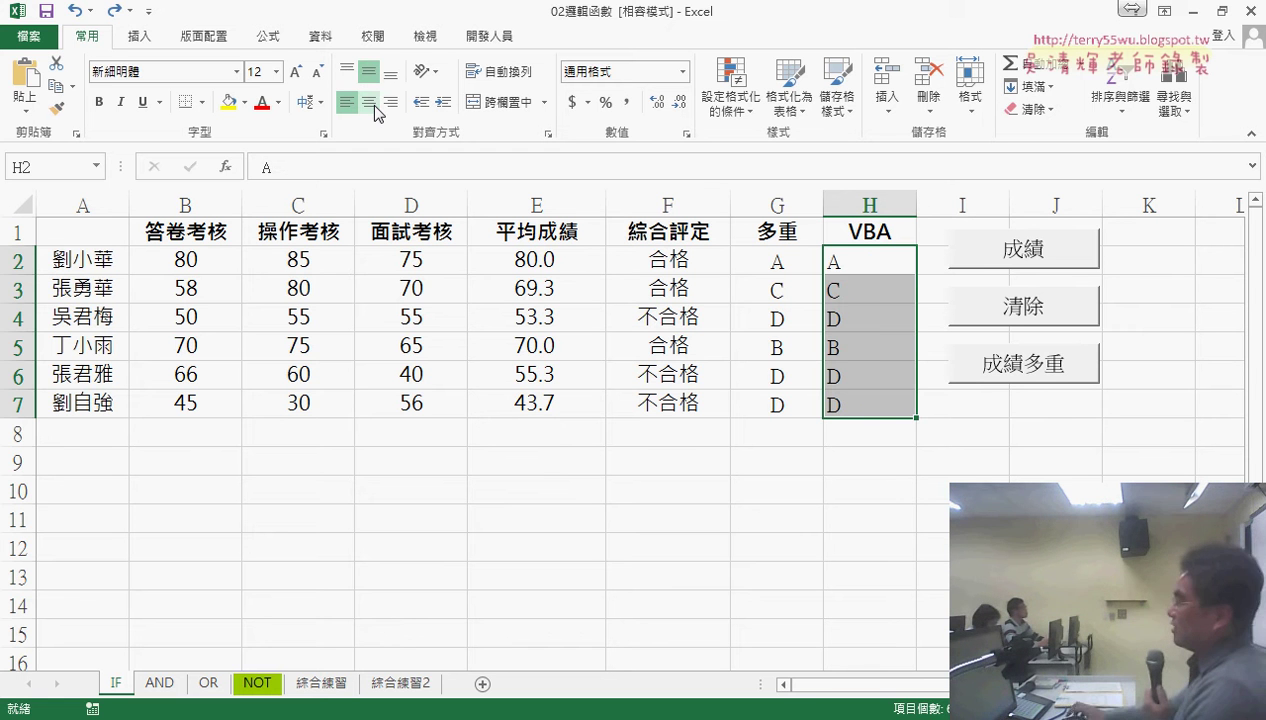
click(967, 455)
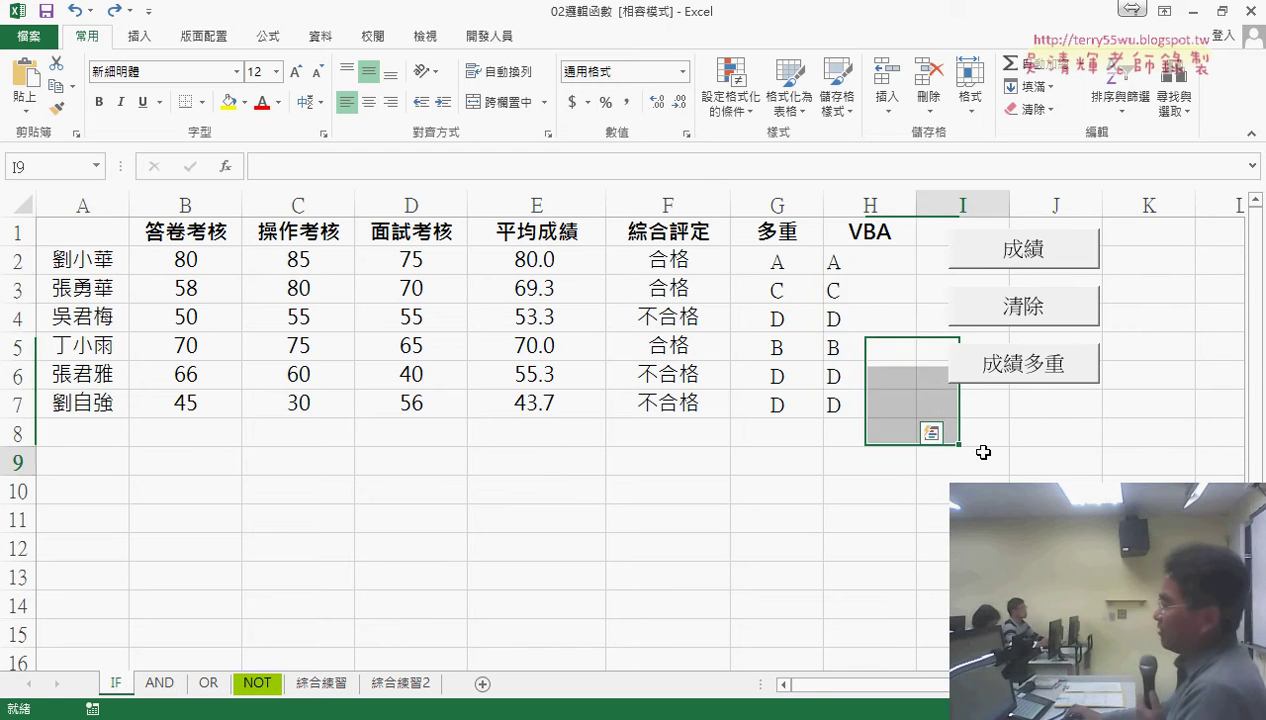
click(492, 38)
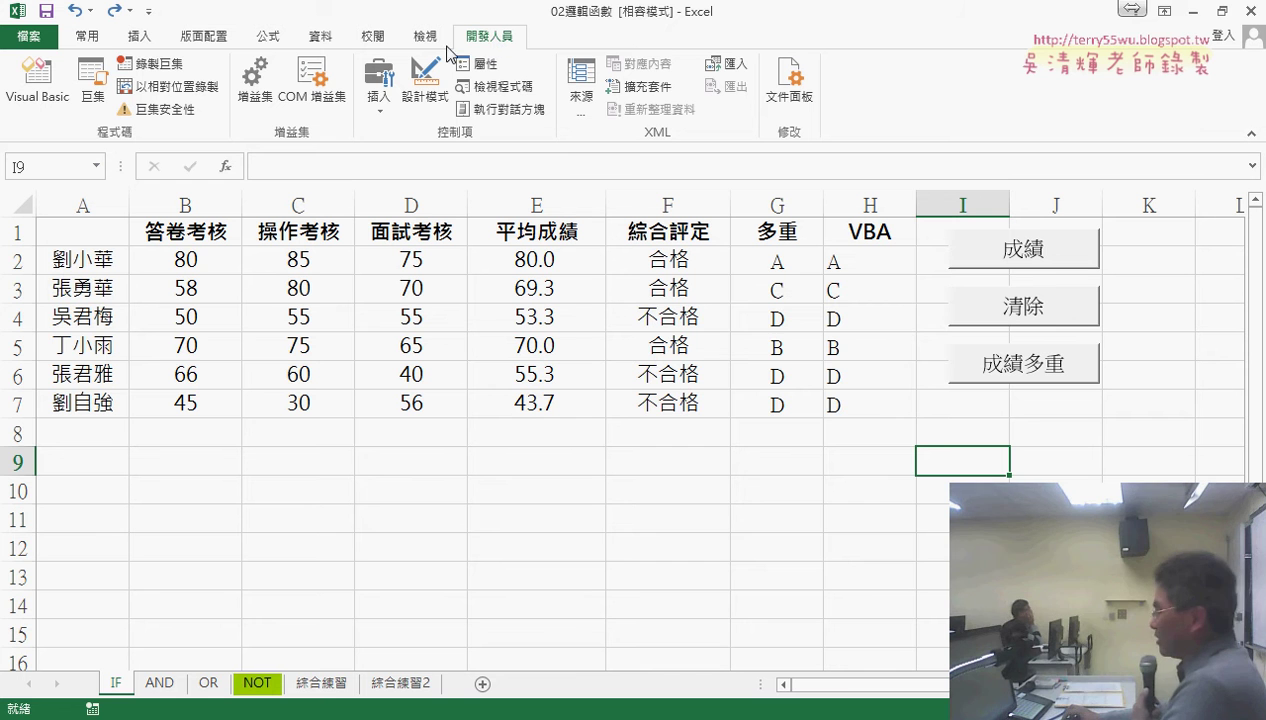
- Start recording a new macro named 置中
click(160, 66)
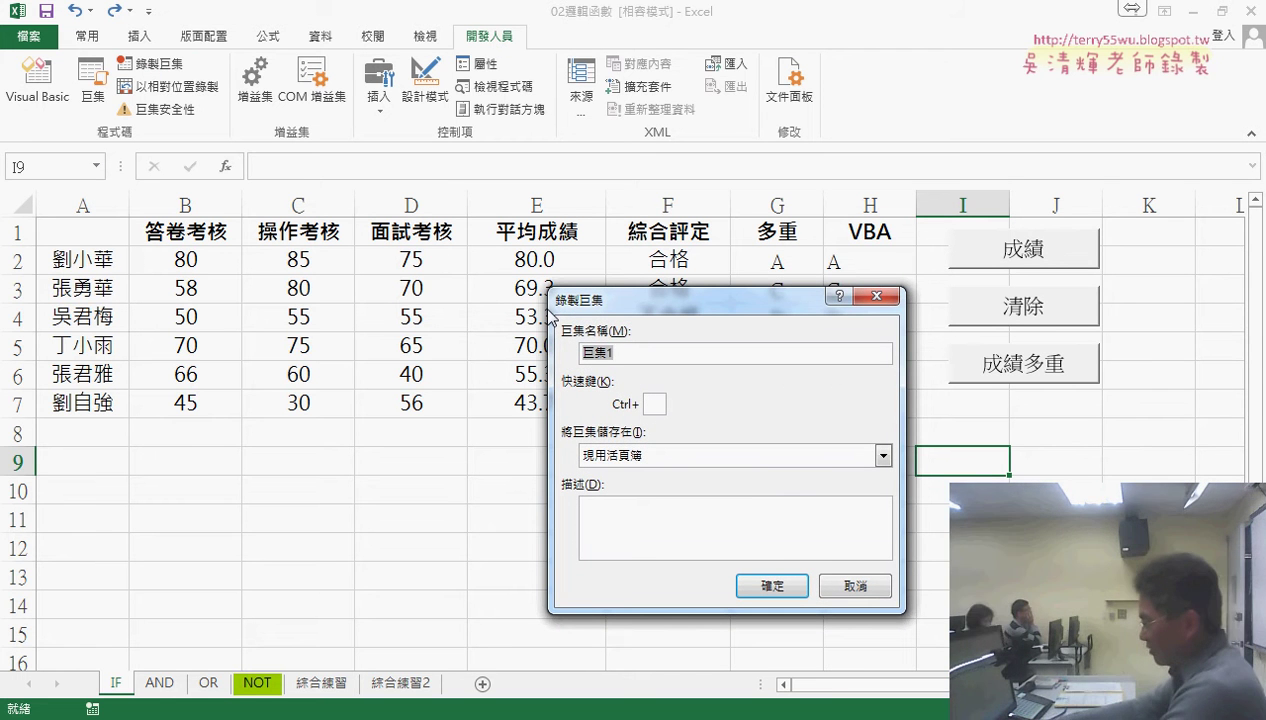
text(標示)
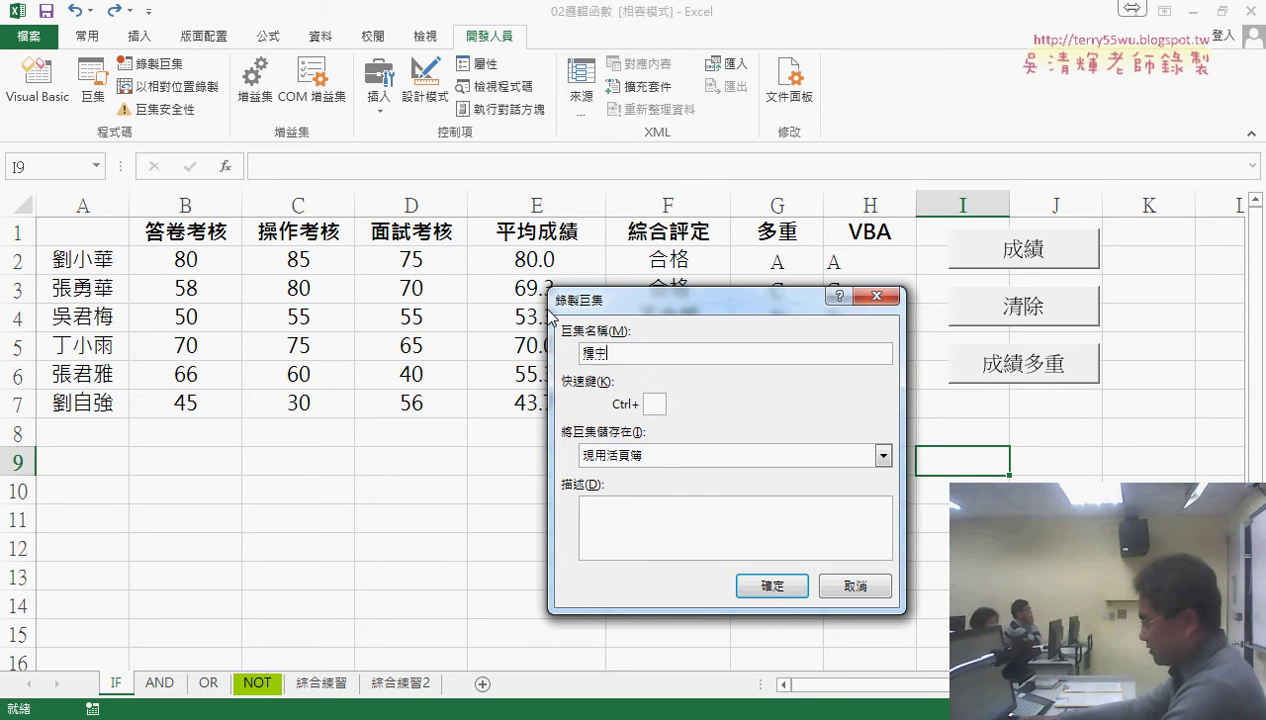
key(BackSpace)
key(BackSpace)
text(重)
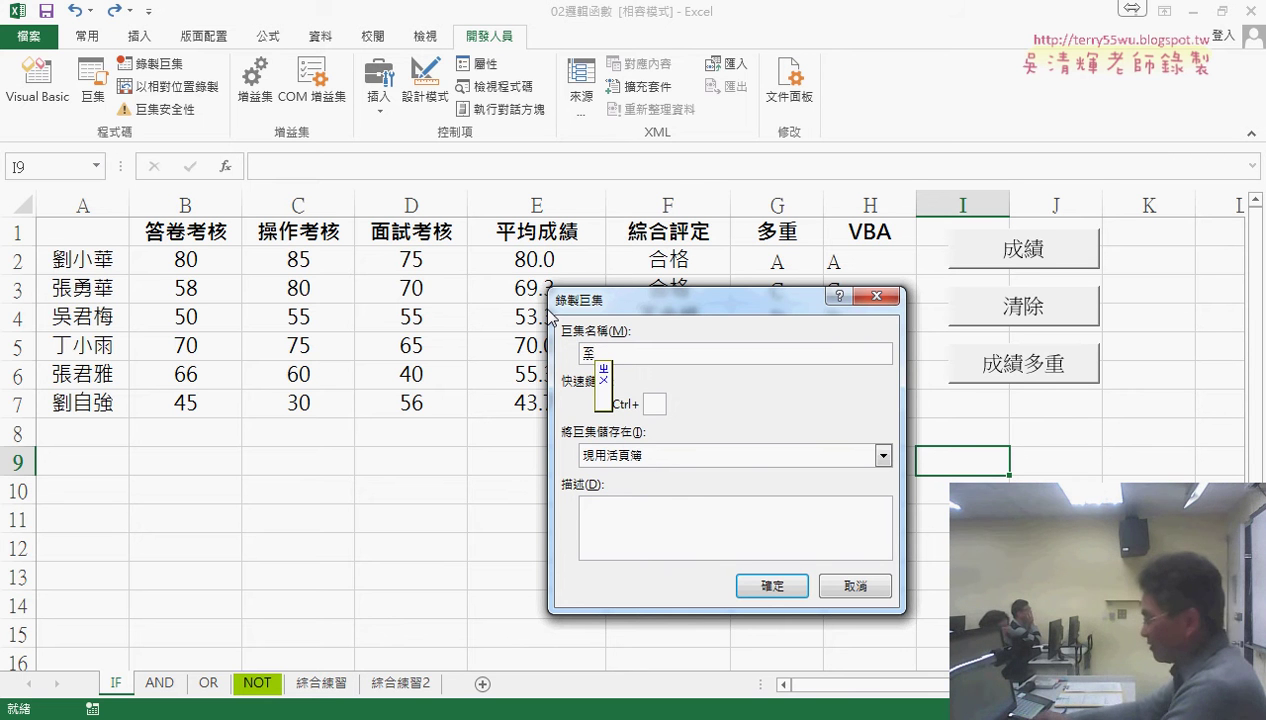
text(清除)
key(Down)
key(Down)
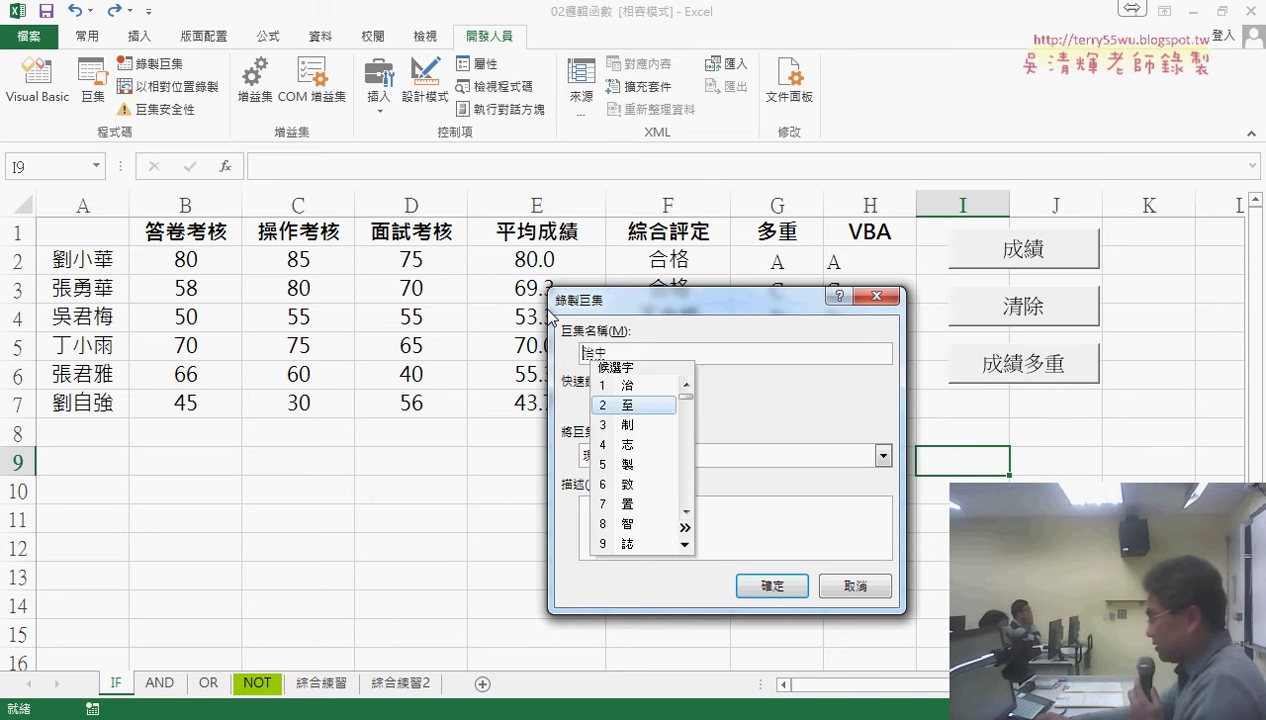
key(Down)
key(Down)
key(Down)
key(Down)
key(Return)
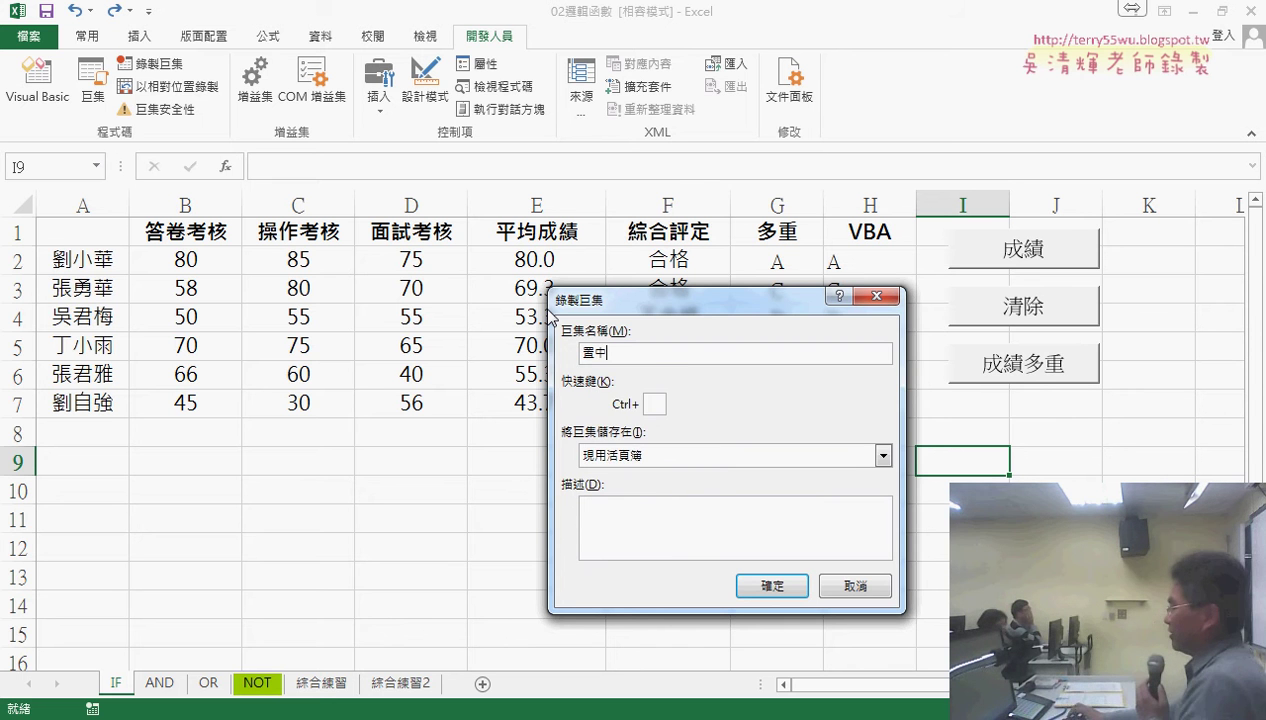
key(Return)
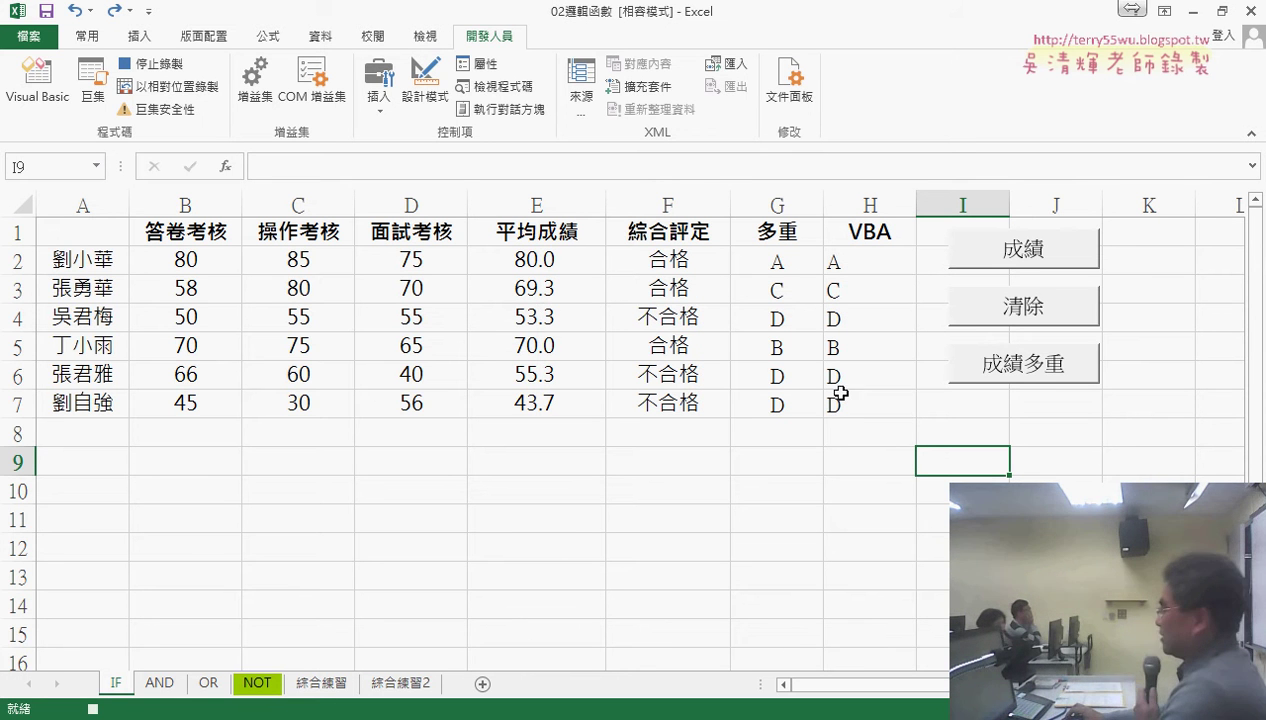
- Center the grades in H2:H7, then stop the macro recording
drag(862, 262, 868, 405)
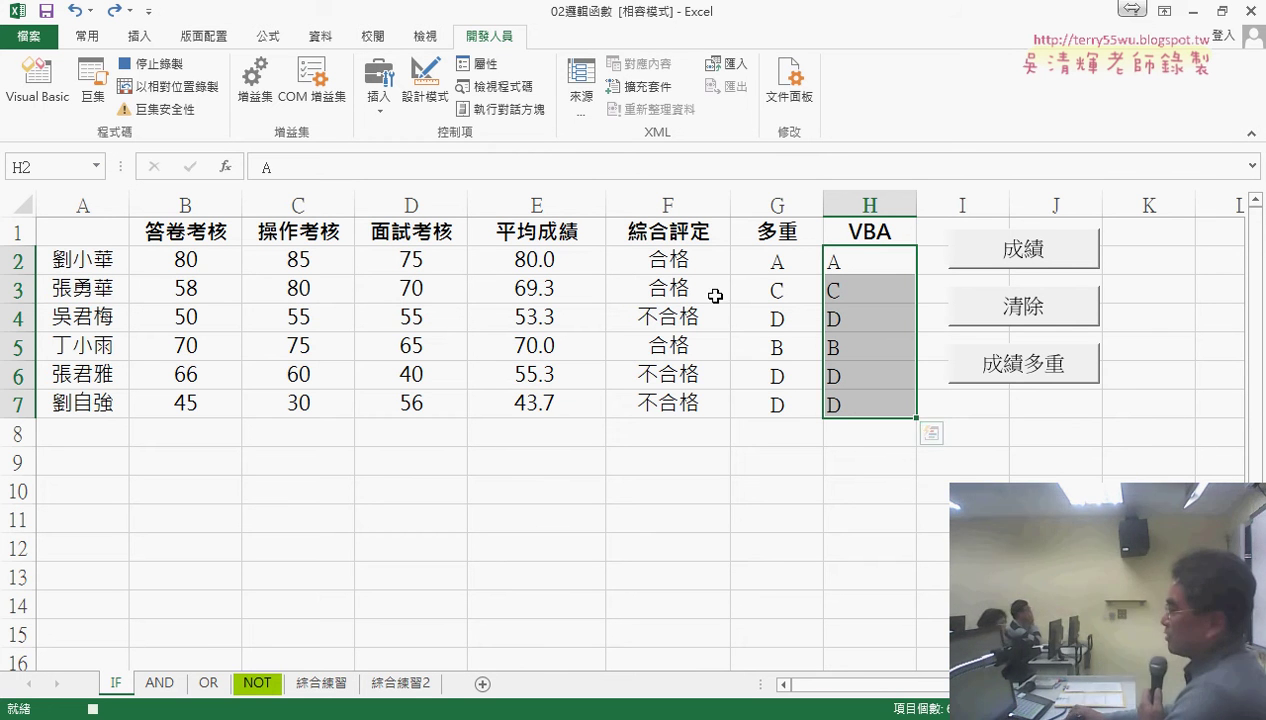
click(88, 40)
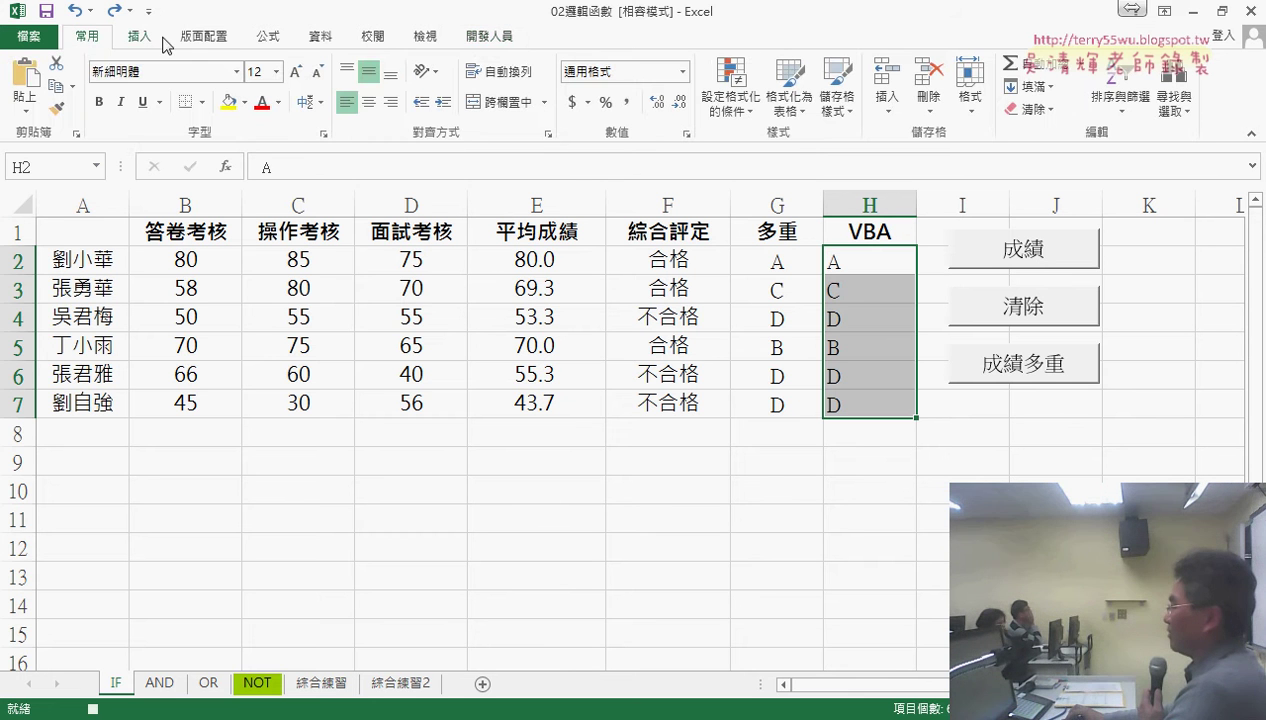
click(370, 103)
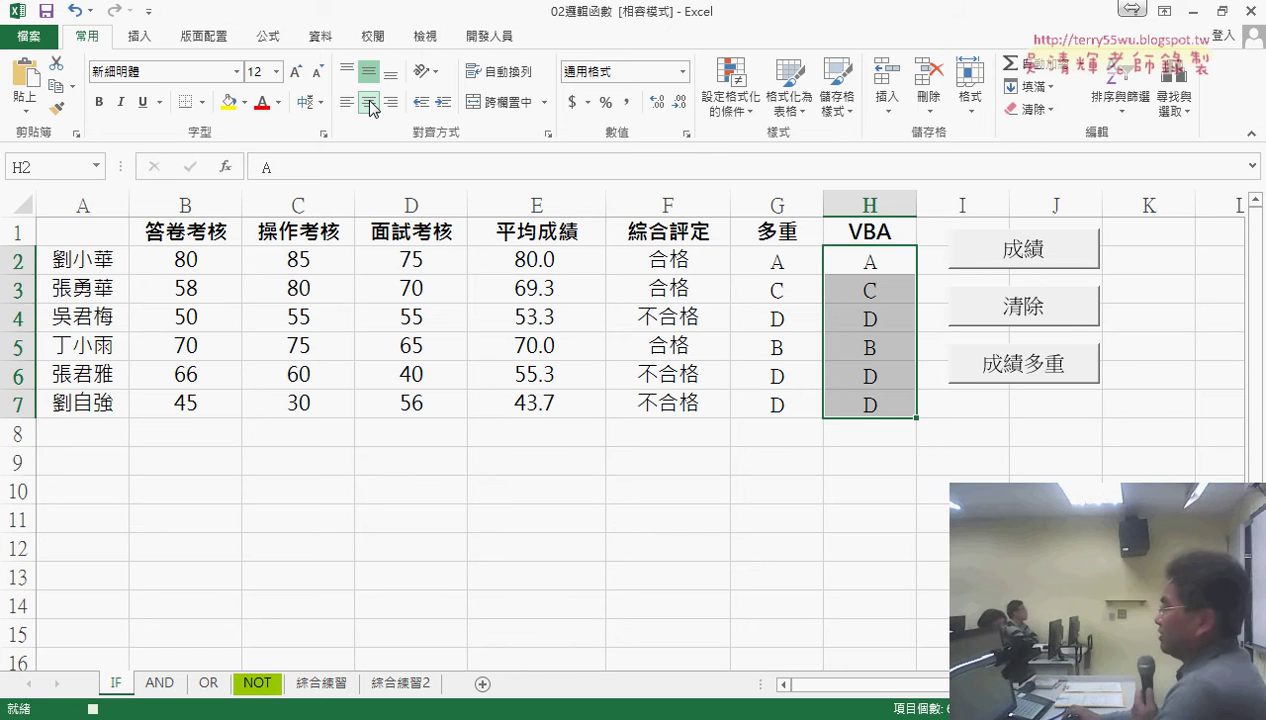
click(490, 36)
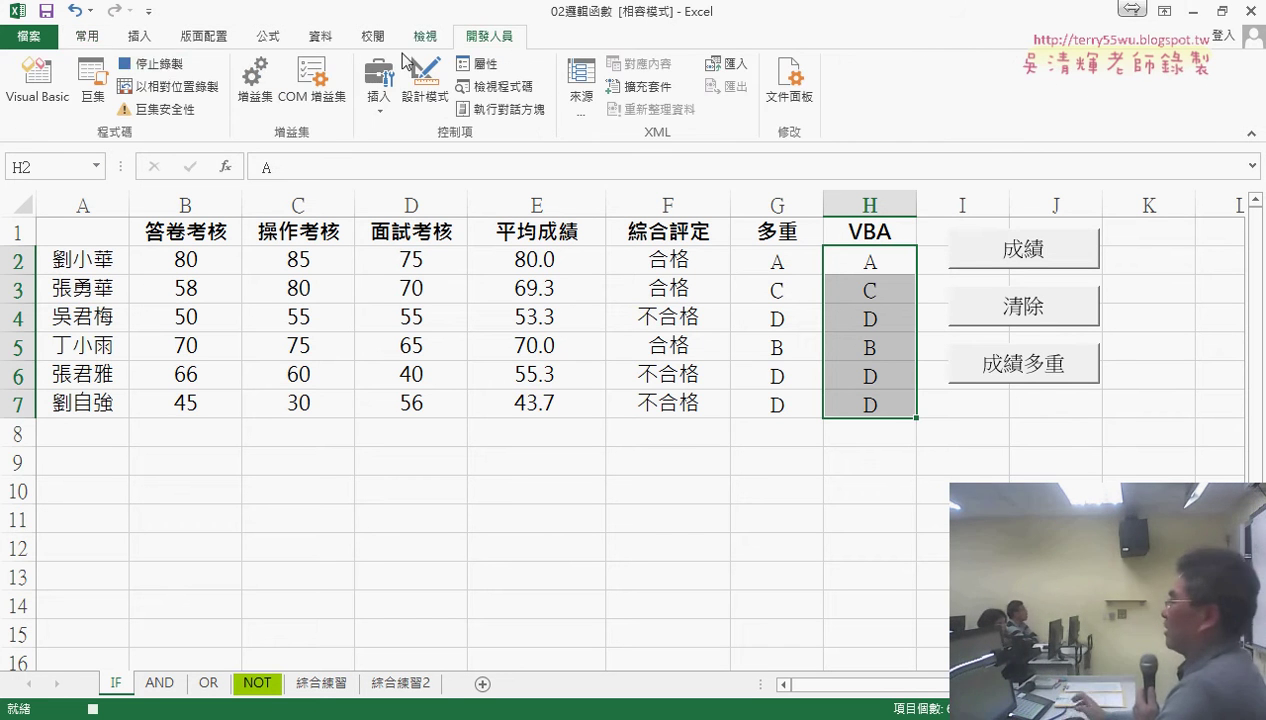
click(161, 66)
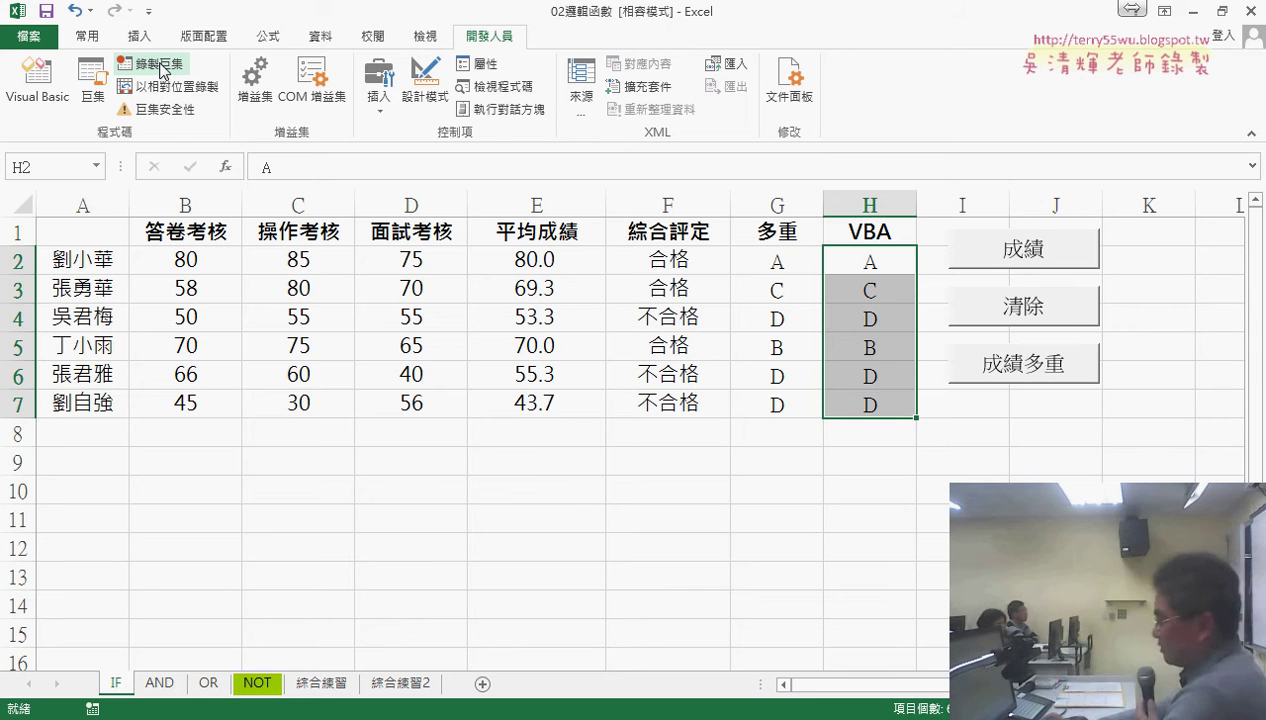
- Undo the H2:H7 centering and open the 置中 macro for editing from the Macros list
click(962, 578)
key(ctrl+z)
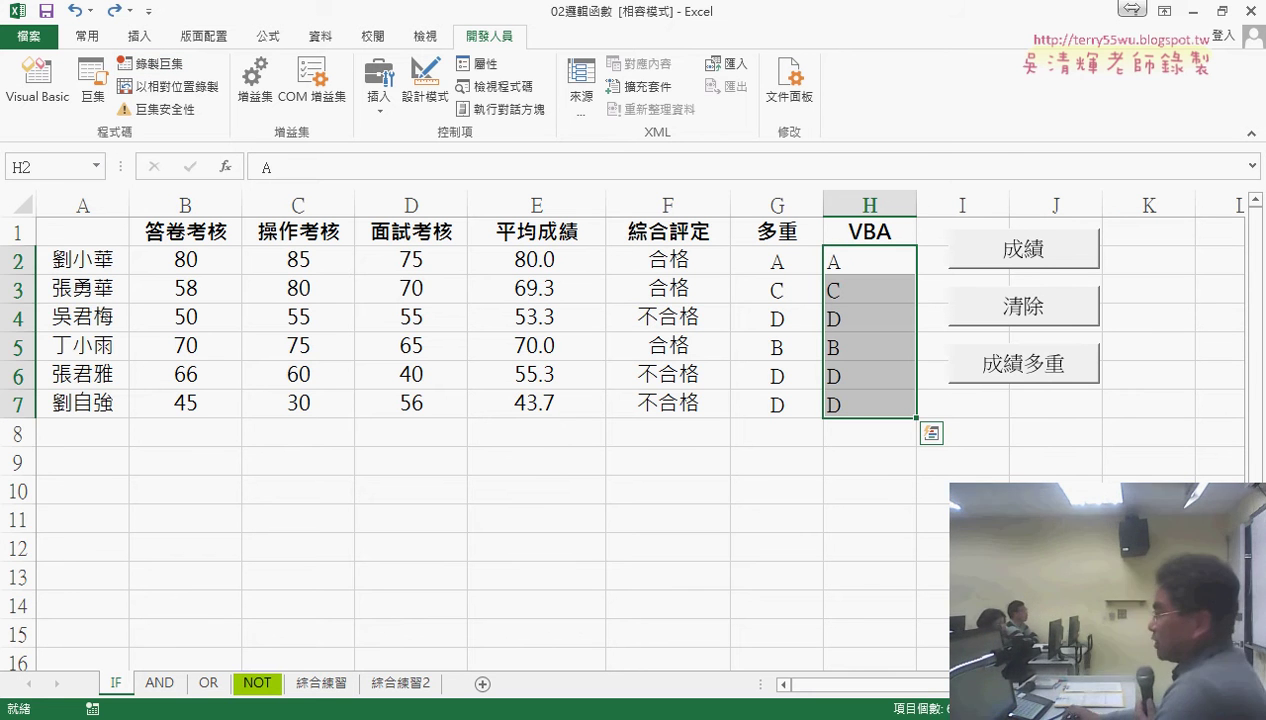
click(92, 92)
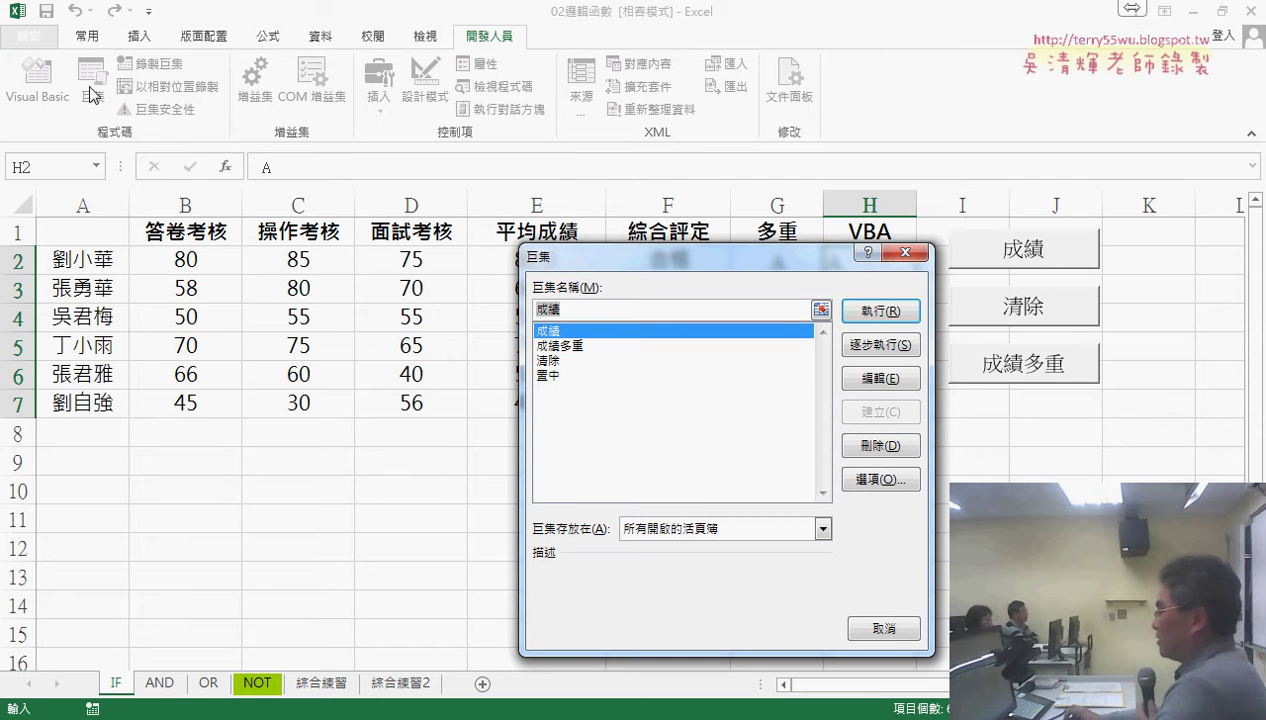
click(556, 377)
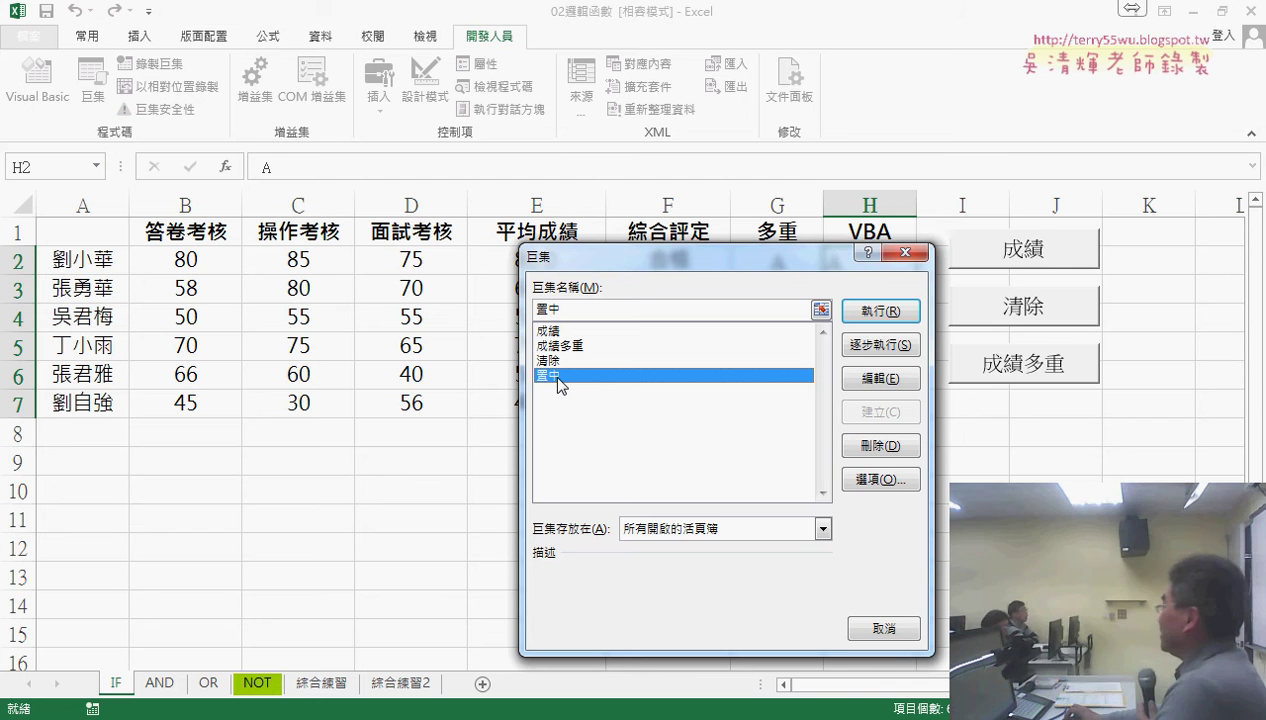
click(909, 380)
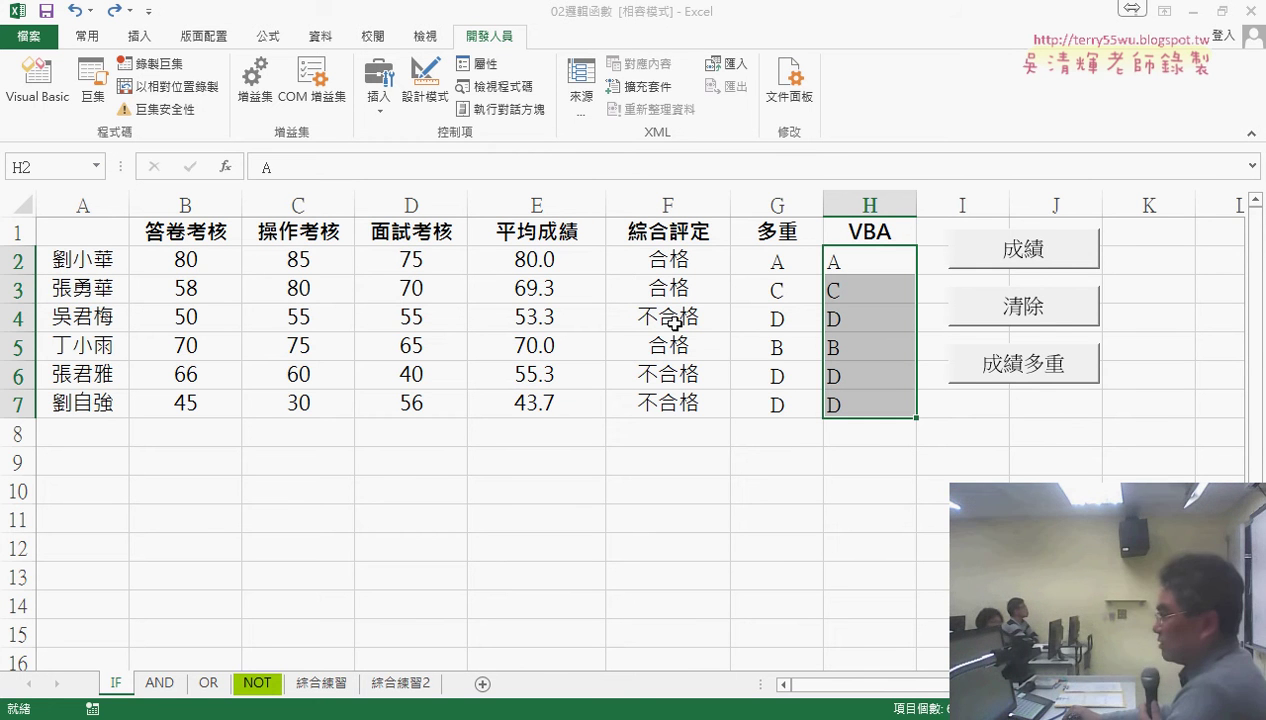
- Open the VBA editor and point out Module2's 置中 macro
click(37, 80)
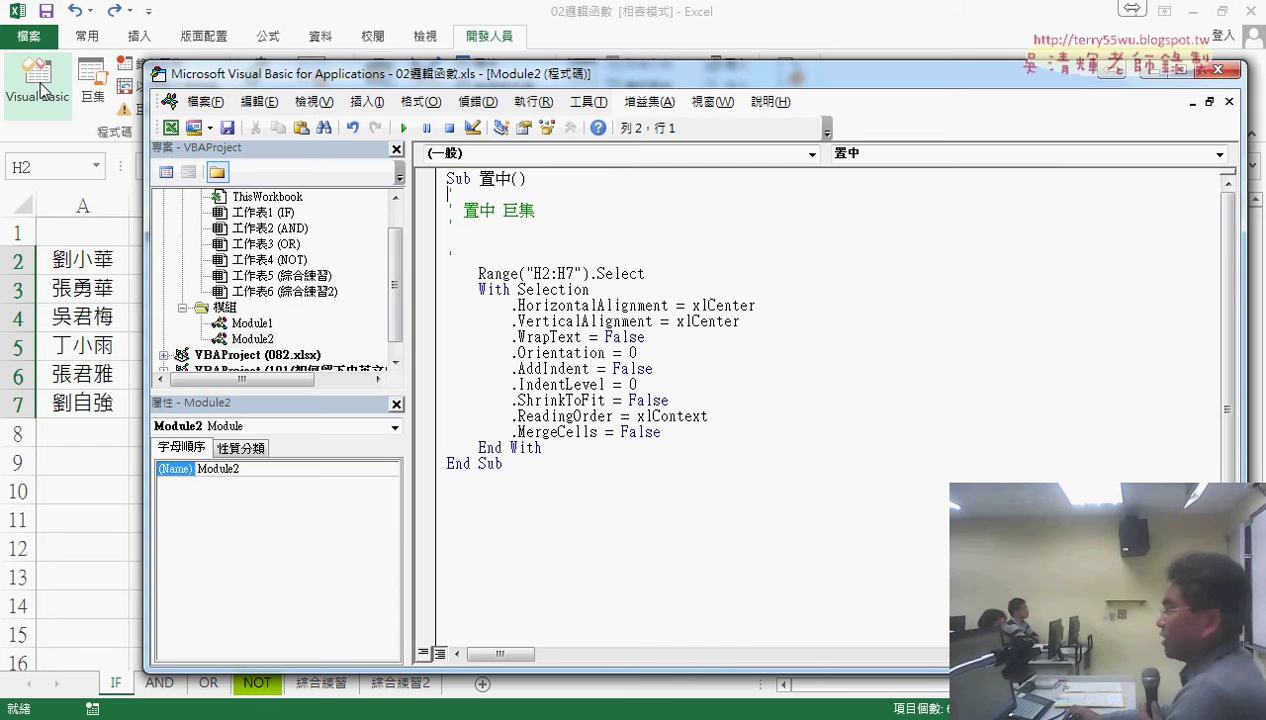
click(270, 340)
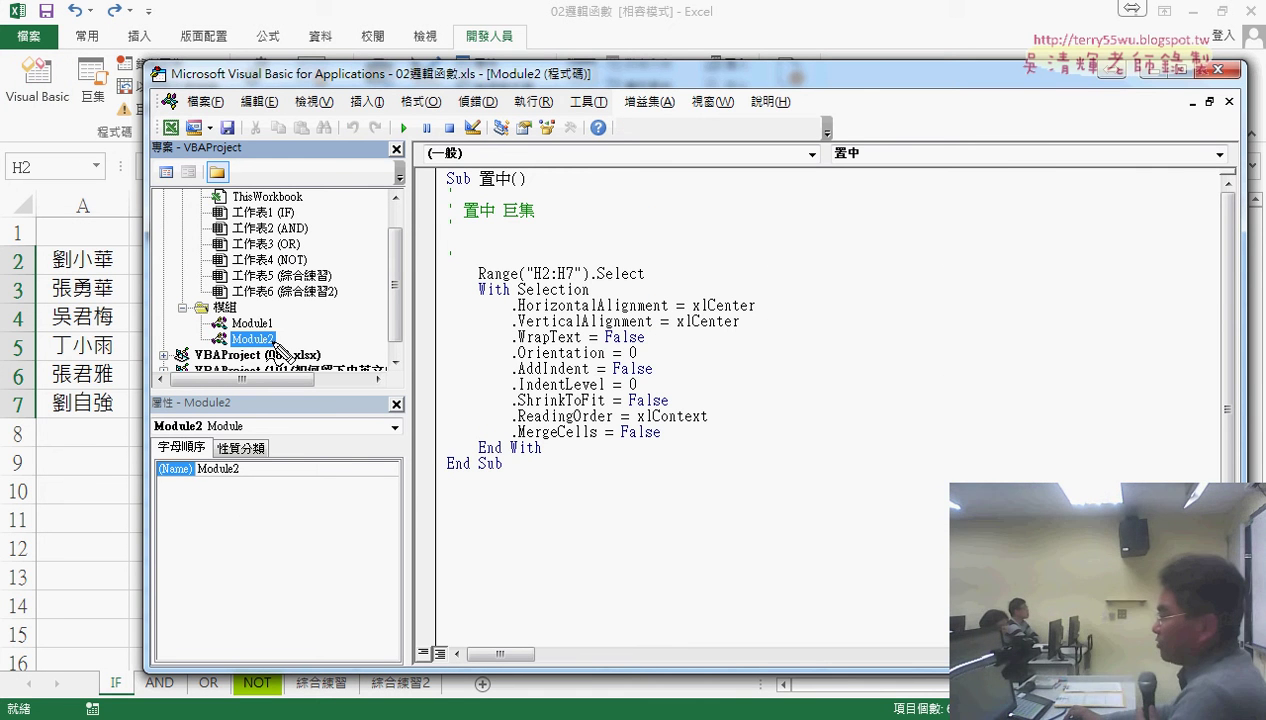
drag(276, 344, 269, 369)
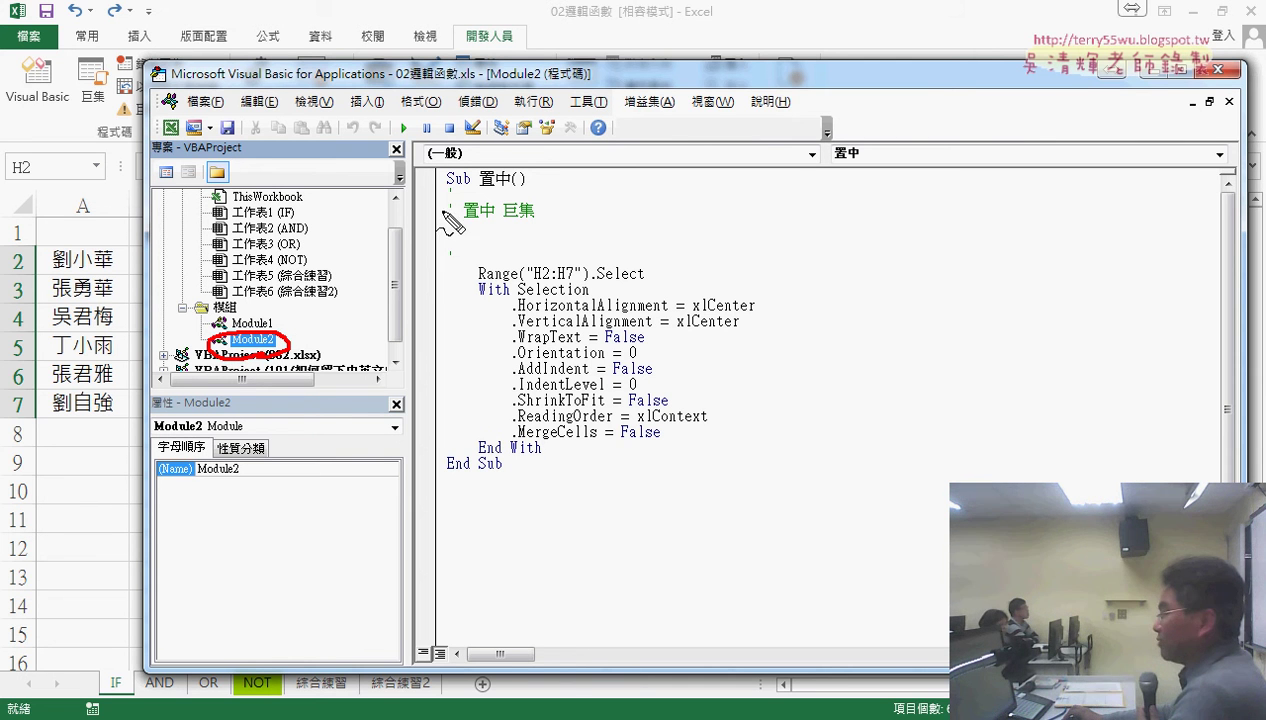
drag(480, 186, 503, 188)
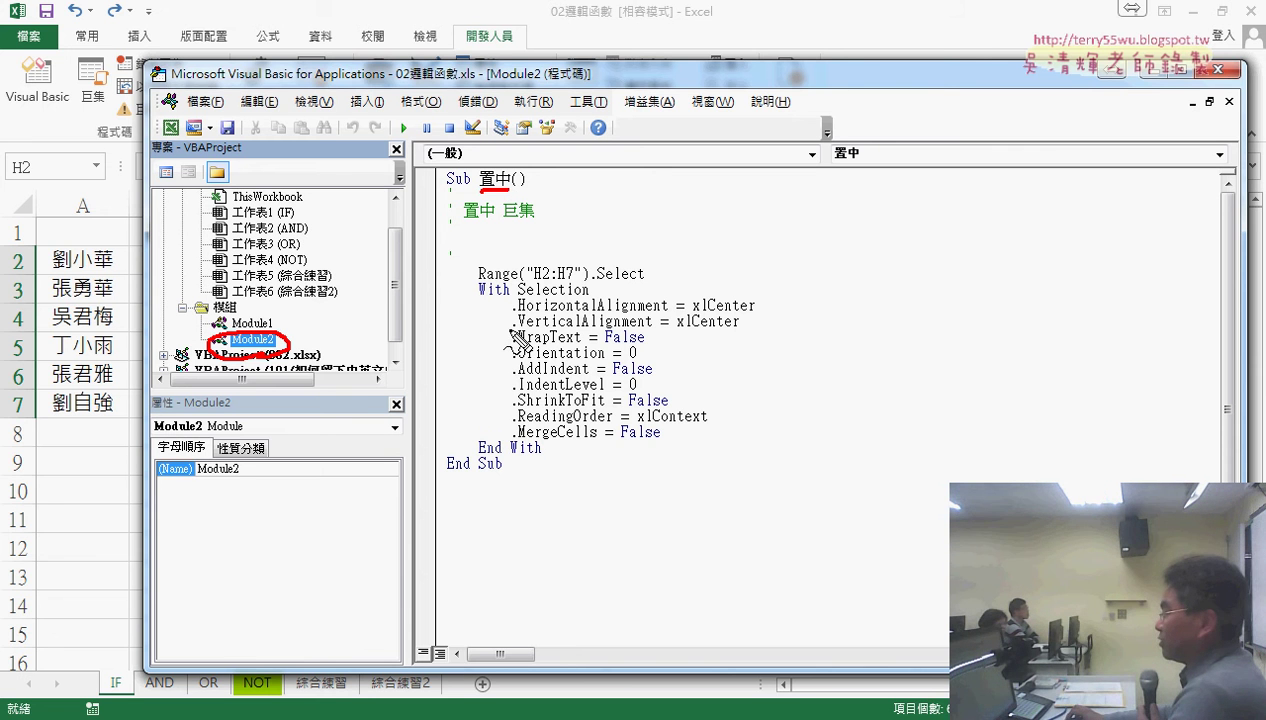
mouse_move(566, 463)
mouse_down()
mouse_move(488, 464)
mouse_move(588, 470)
mouse_up()
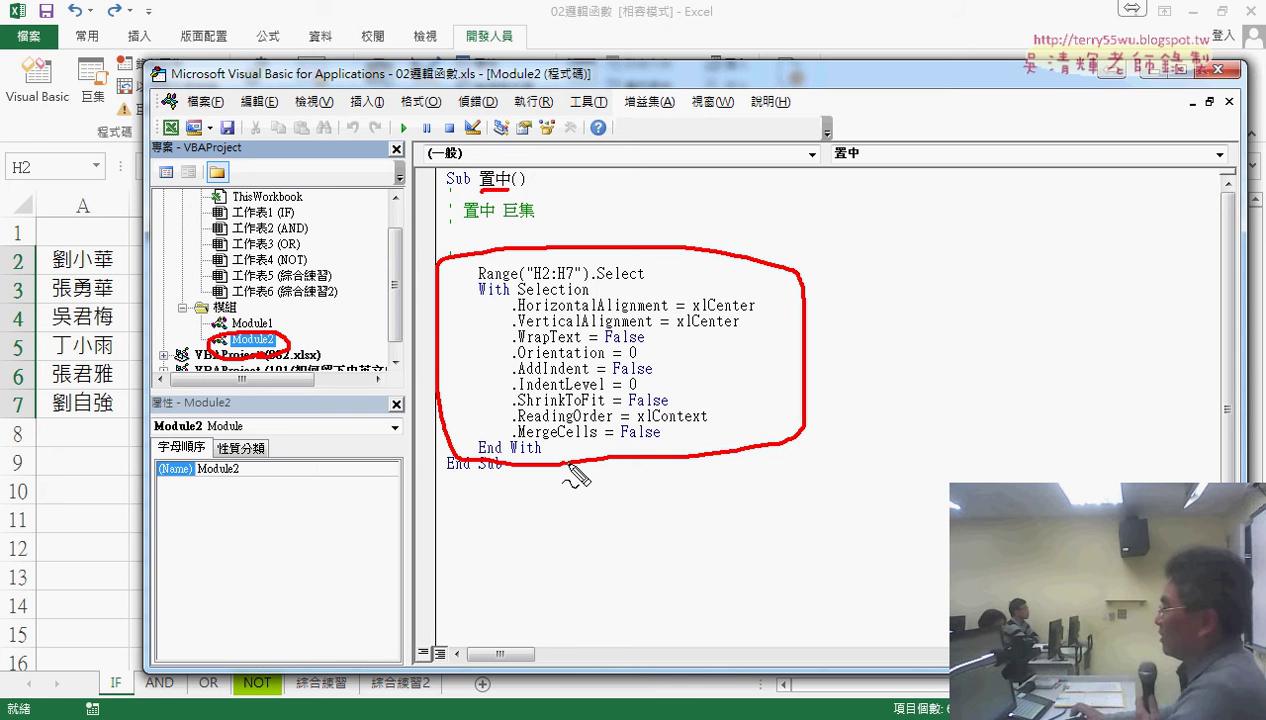
key(Escape)
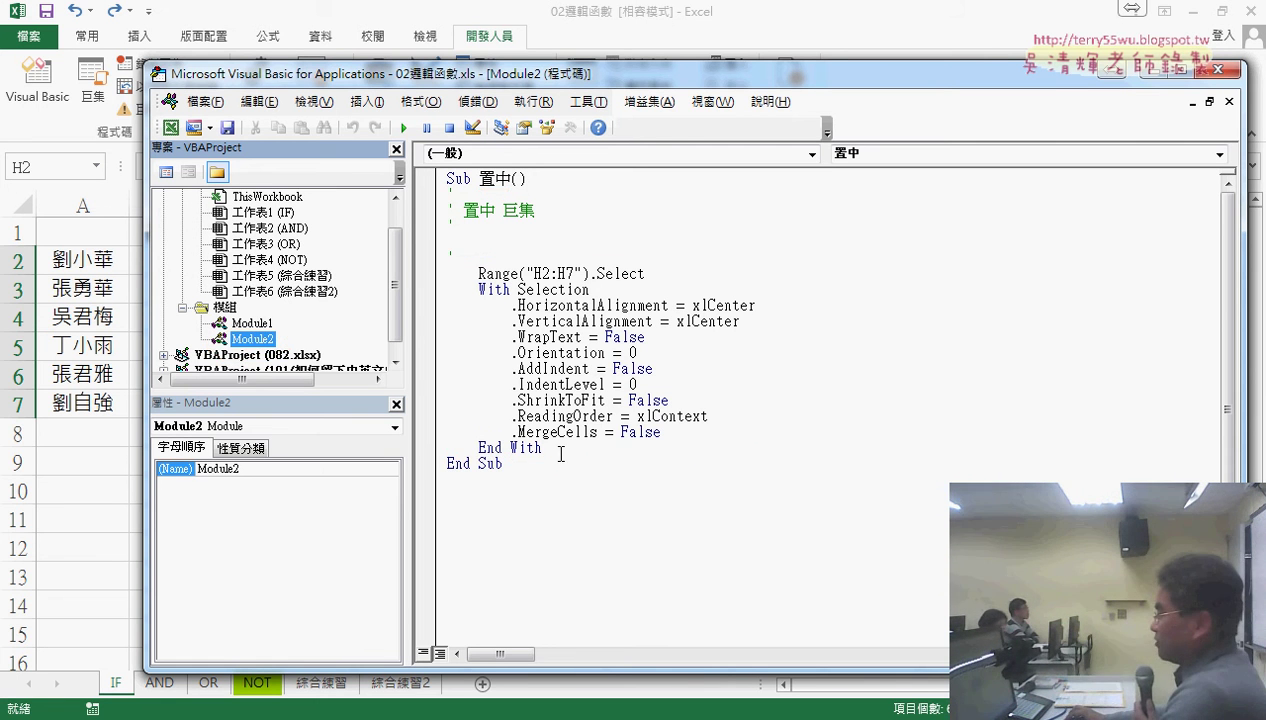
- Delete the recorded comment lines and label the Range and With steps '1. and '2
mouse_move(561, 454)
mouse_down()
mouse_move(455, 395)
mouse_move(445, 350)
mouse_up()
drag(436, 258, 432, 200)
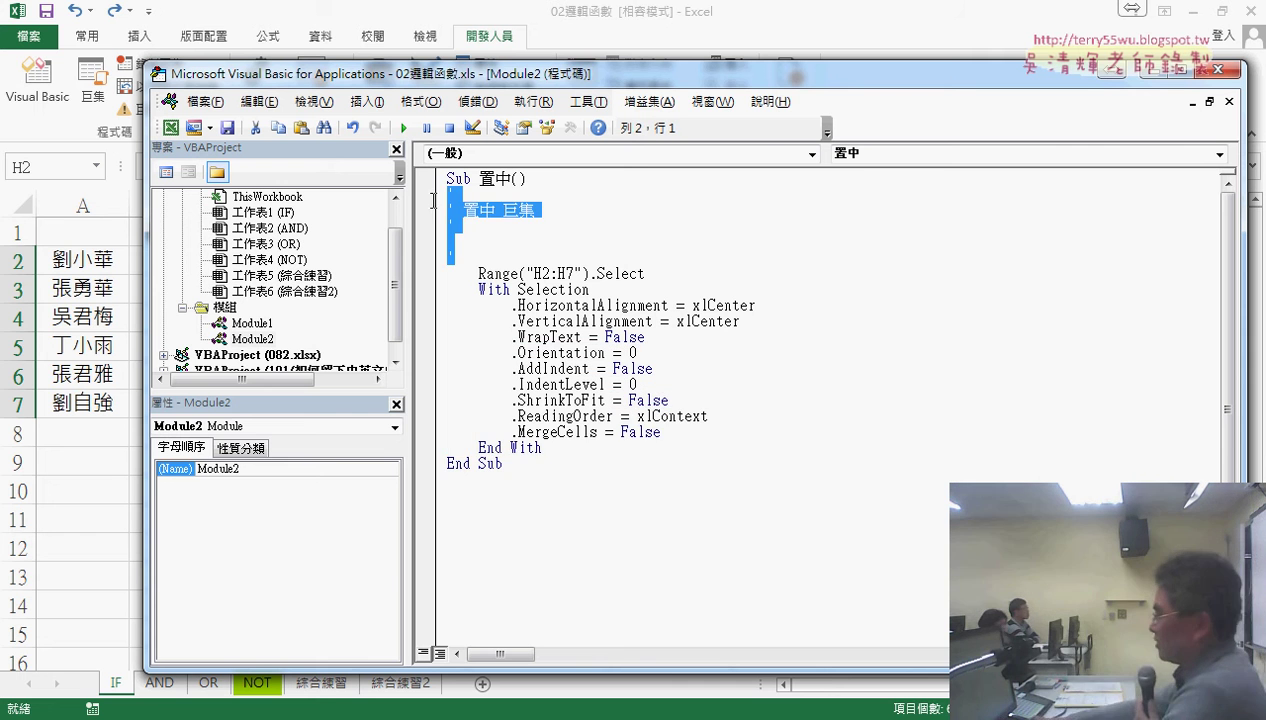
key(Delete)
key(Delete)
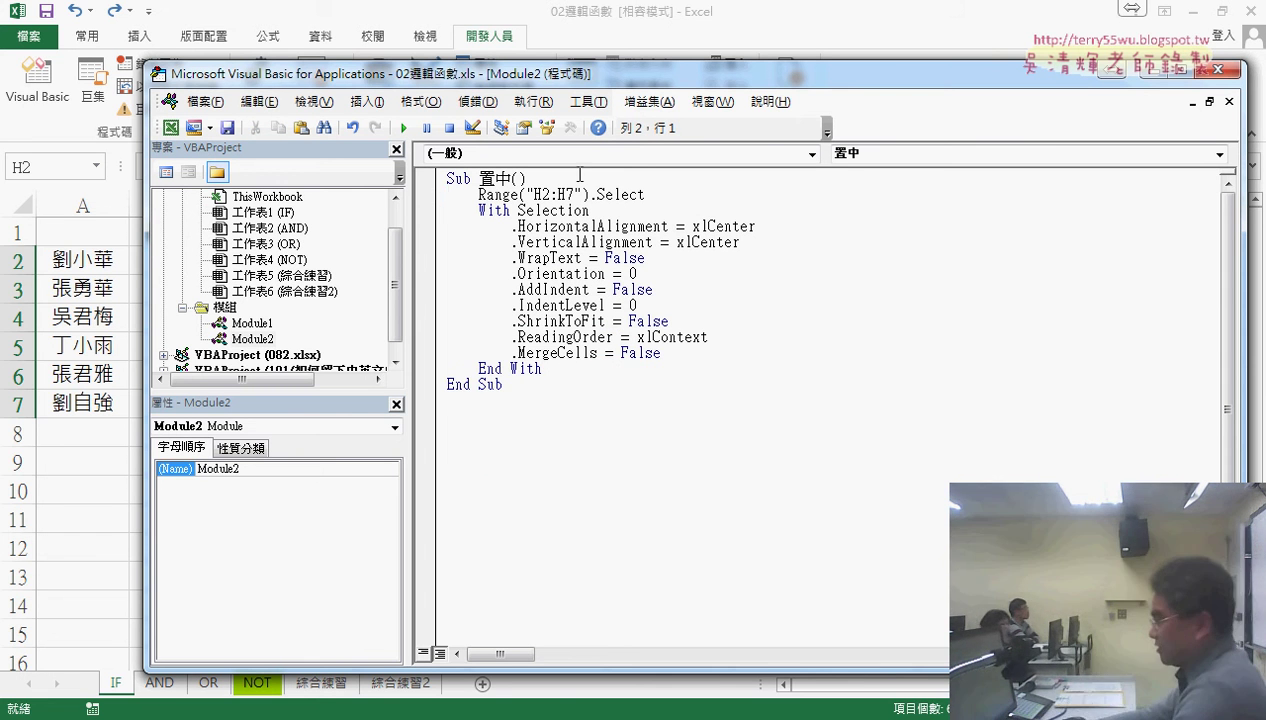
key(Return)
key(Up)
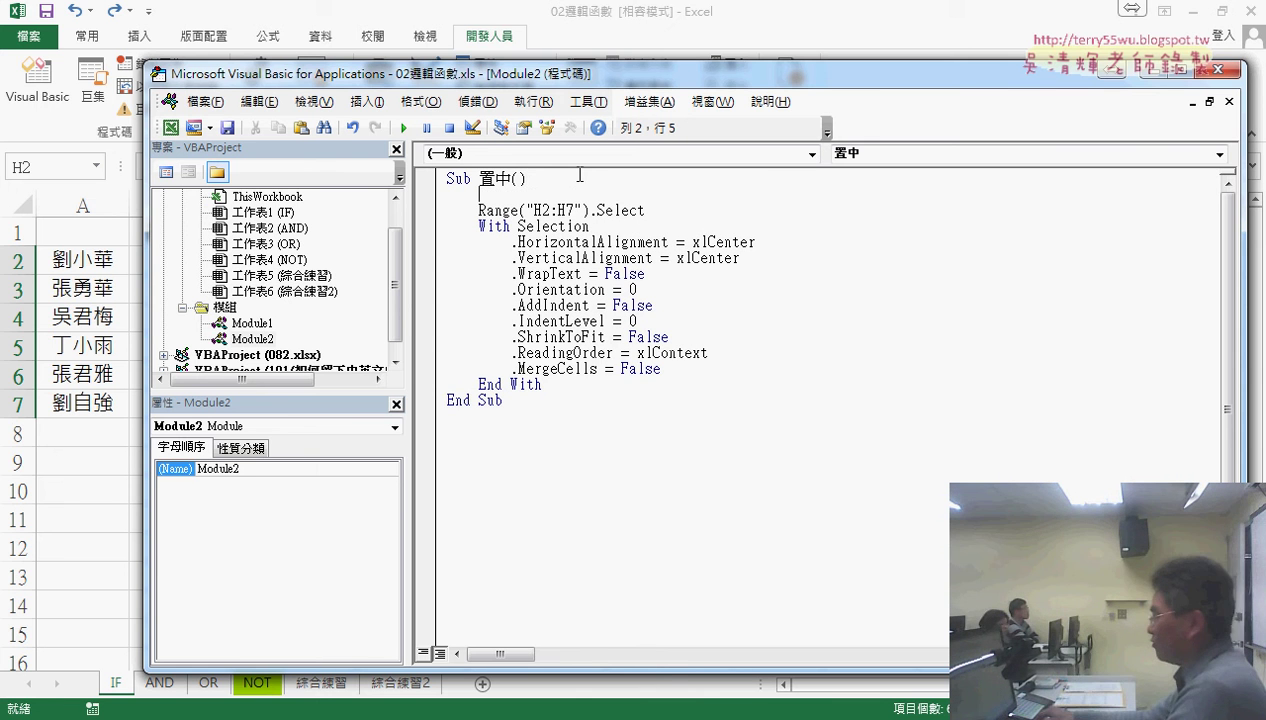
text('1.)
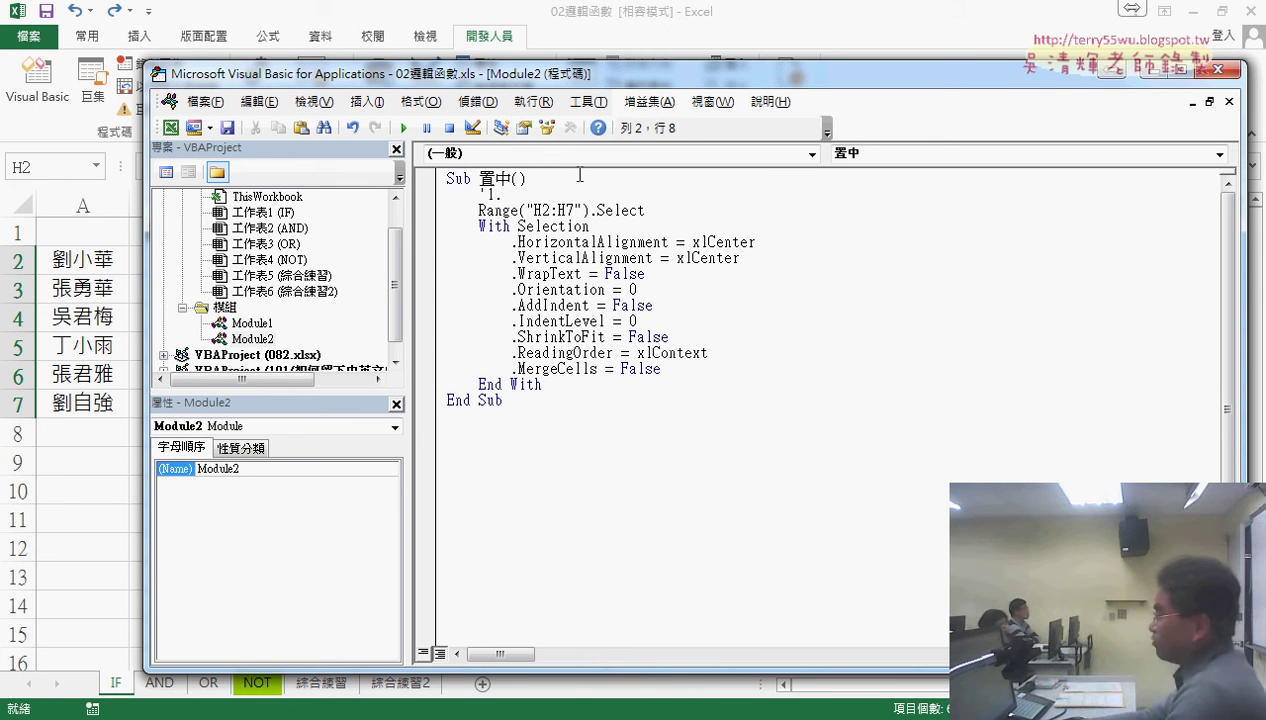
key(Down)
key(End)
key(Return)
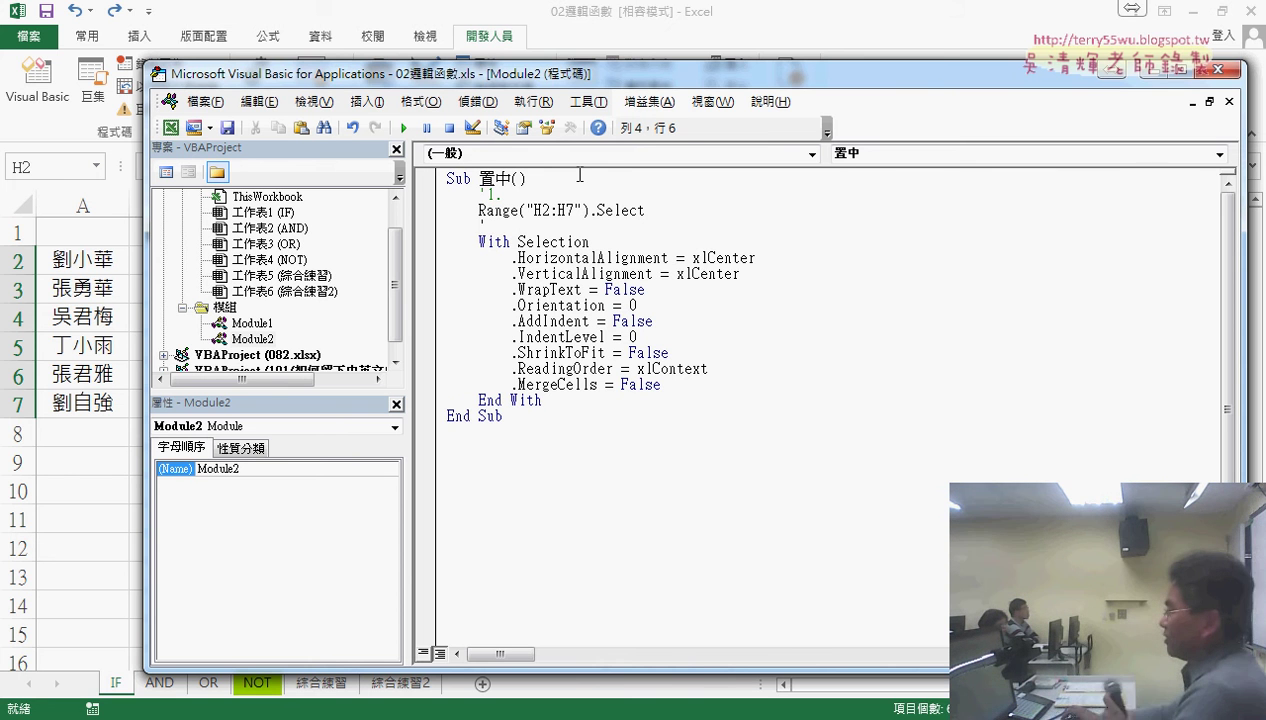
text('2.)
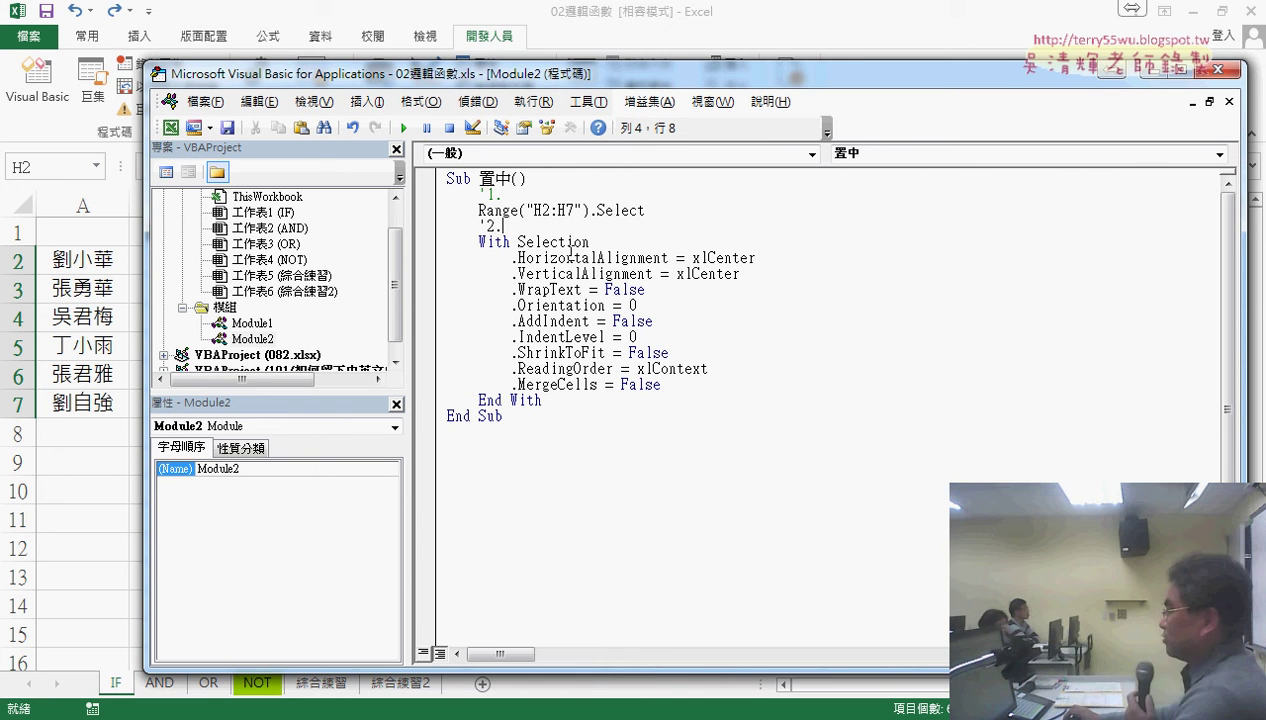
- Highlight Selection, HorizontalAlignment, xlCenter, VerticalAlignment and WrapText in the With block to explain them
click(566, 243)
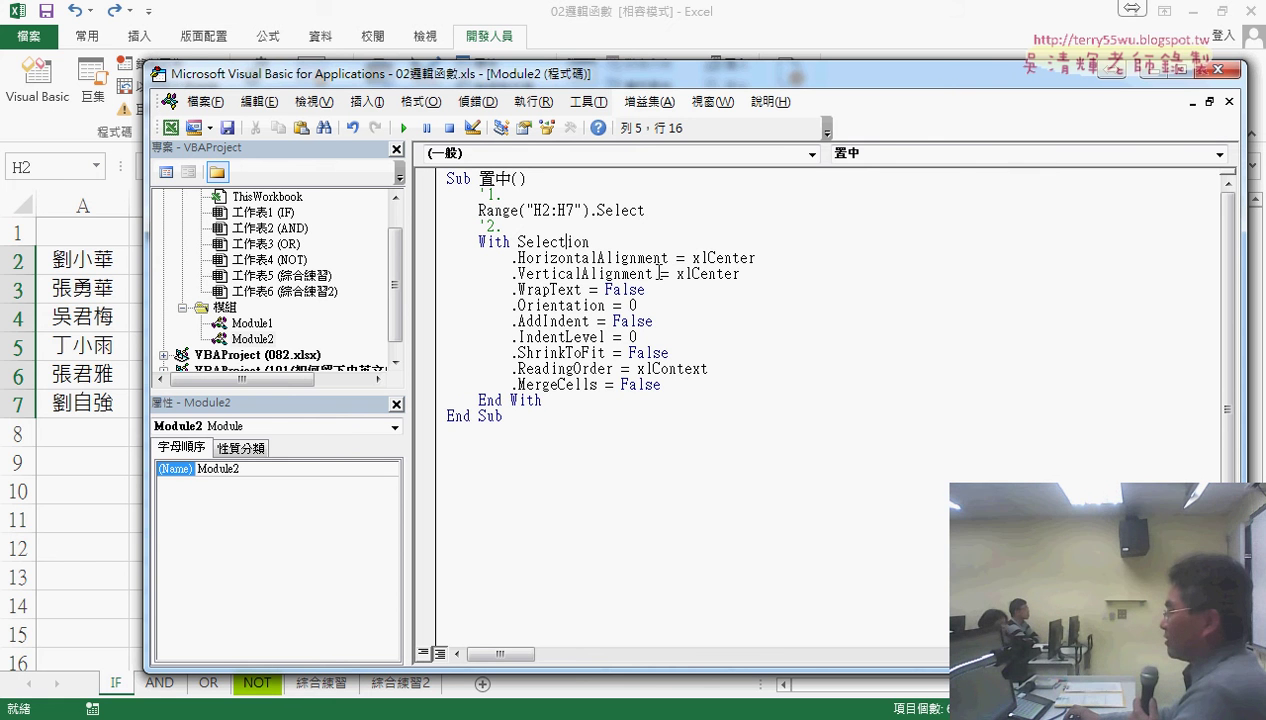
double_click(529, 244)
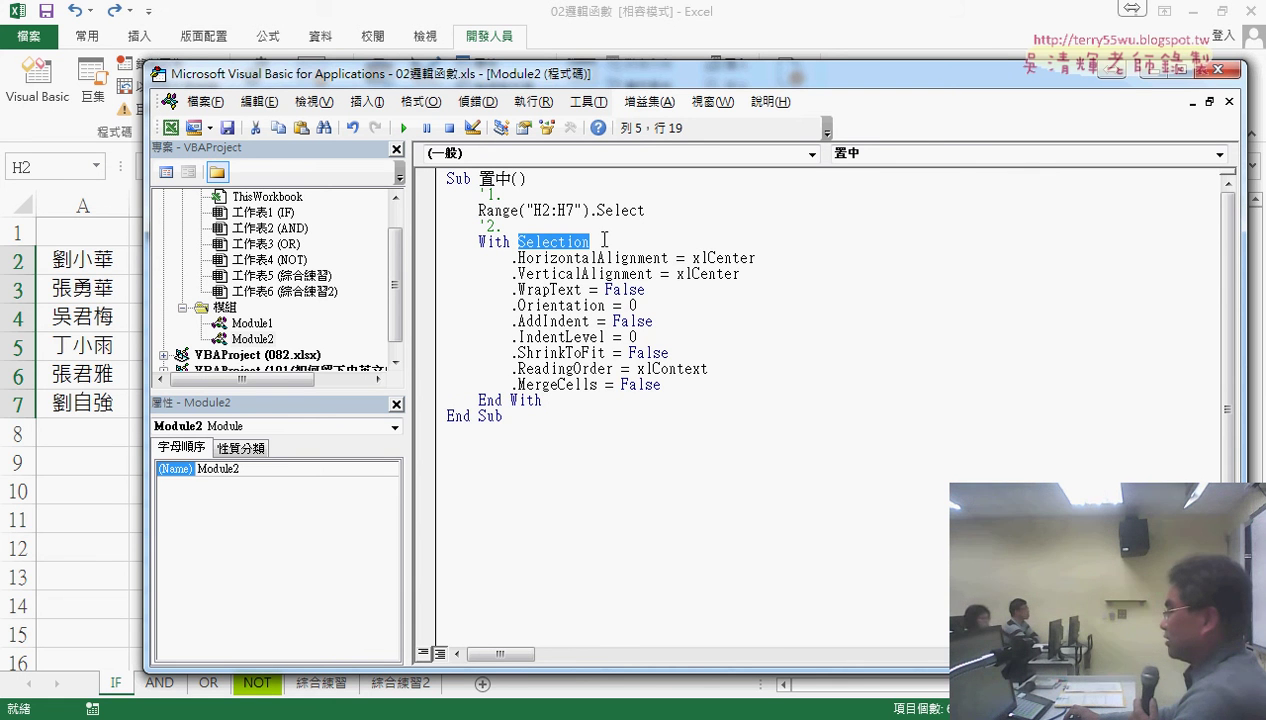
drag(517, 258, 671, 258)
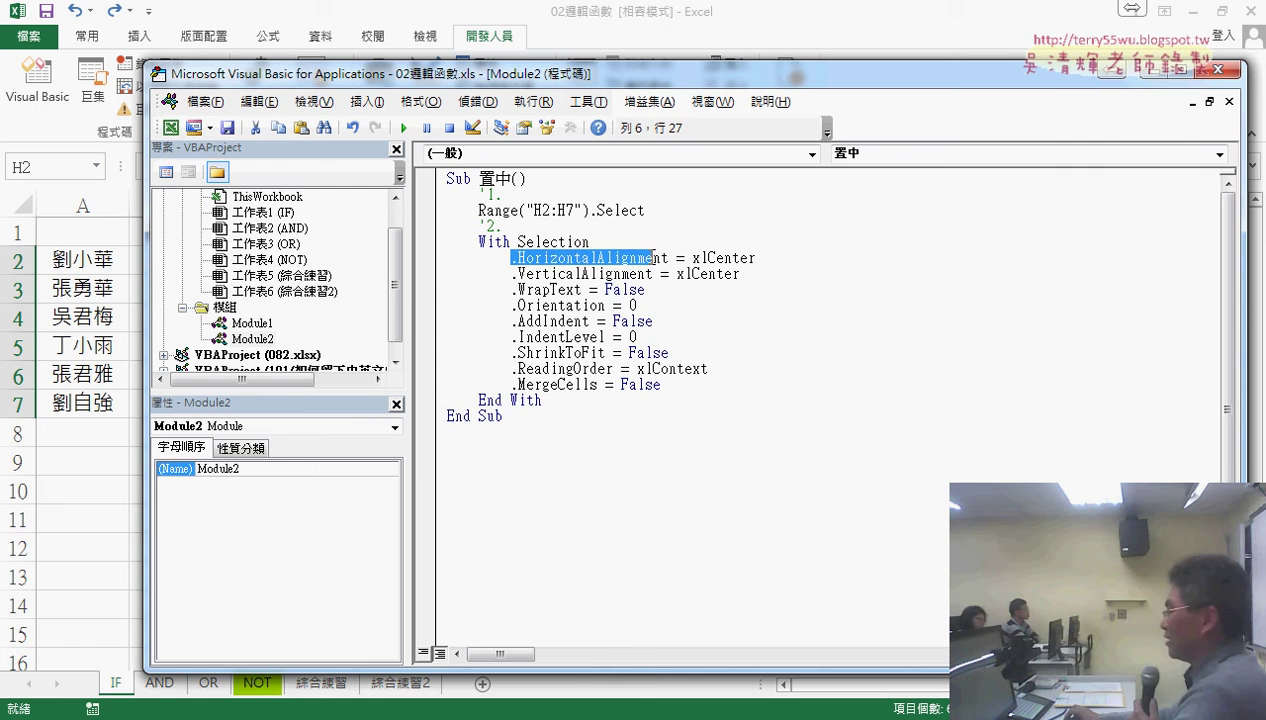
click(716, 258)
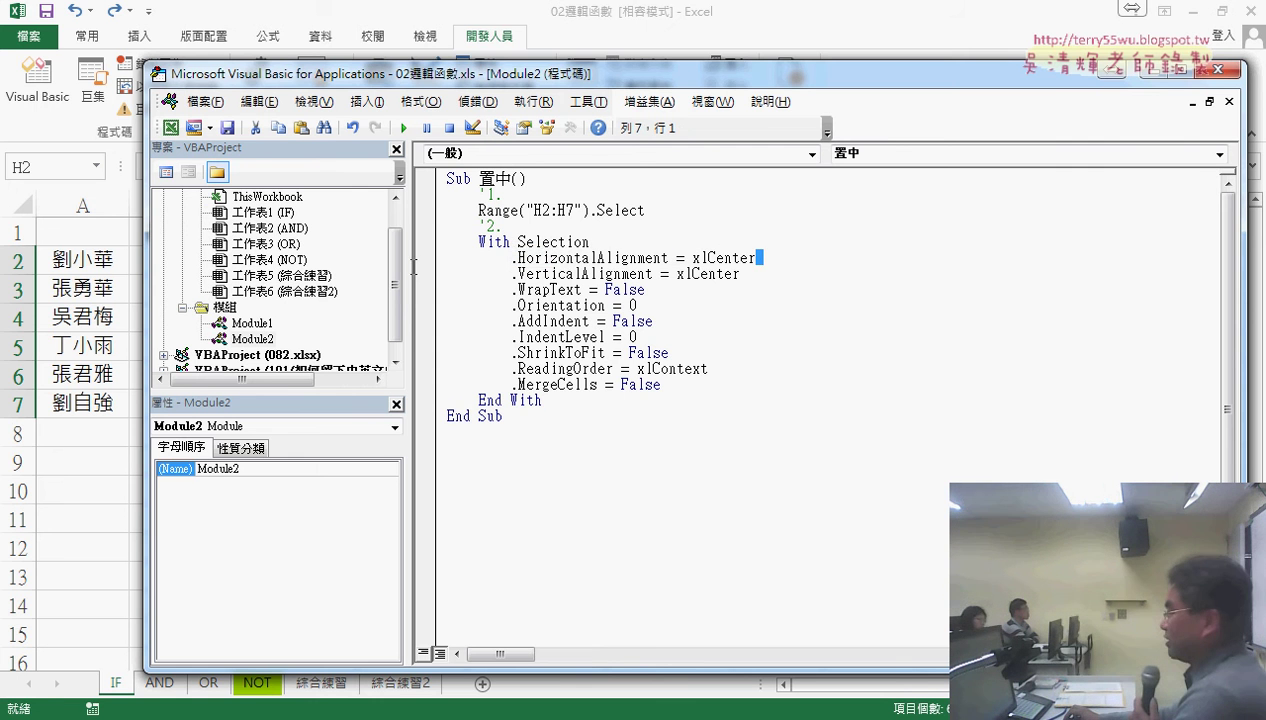
click(413, 259)
click(557, 305)
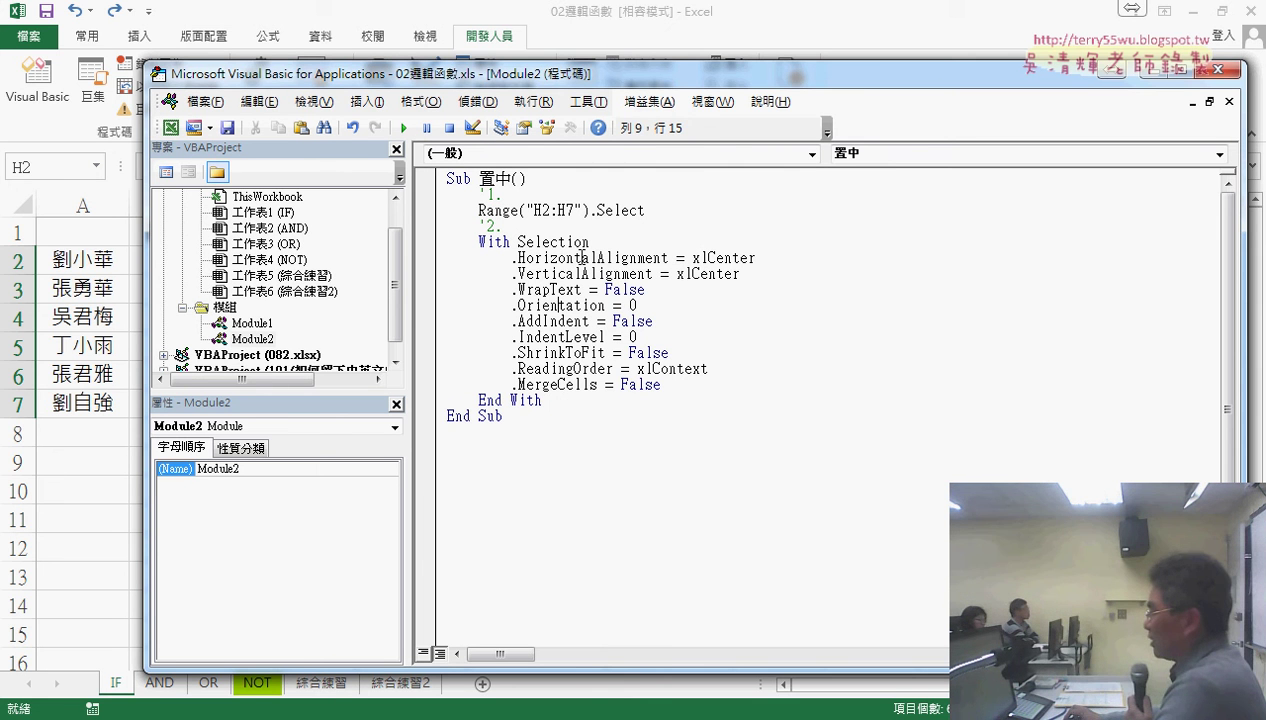
drag(518, 258, 668, 258)
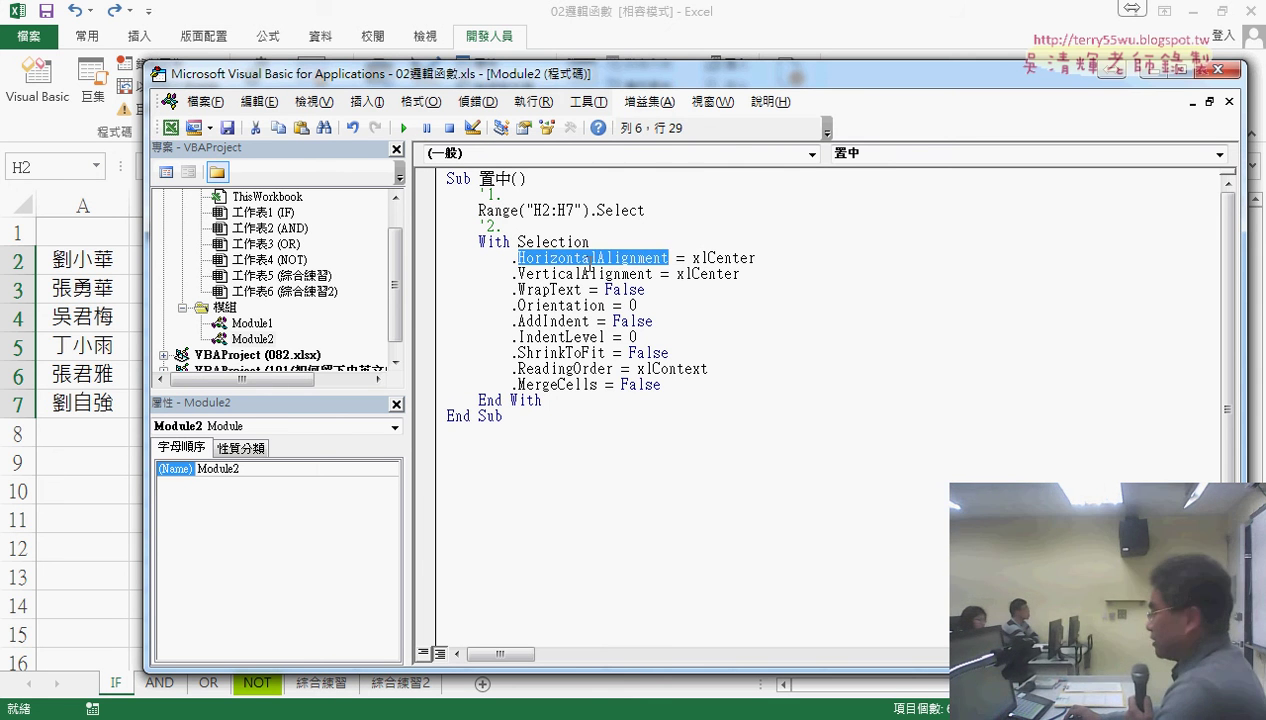
drag(519, 273, 646, 274)
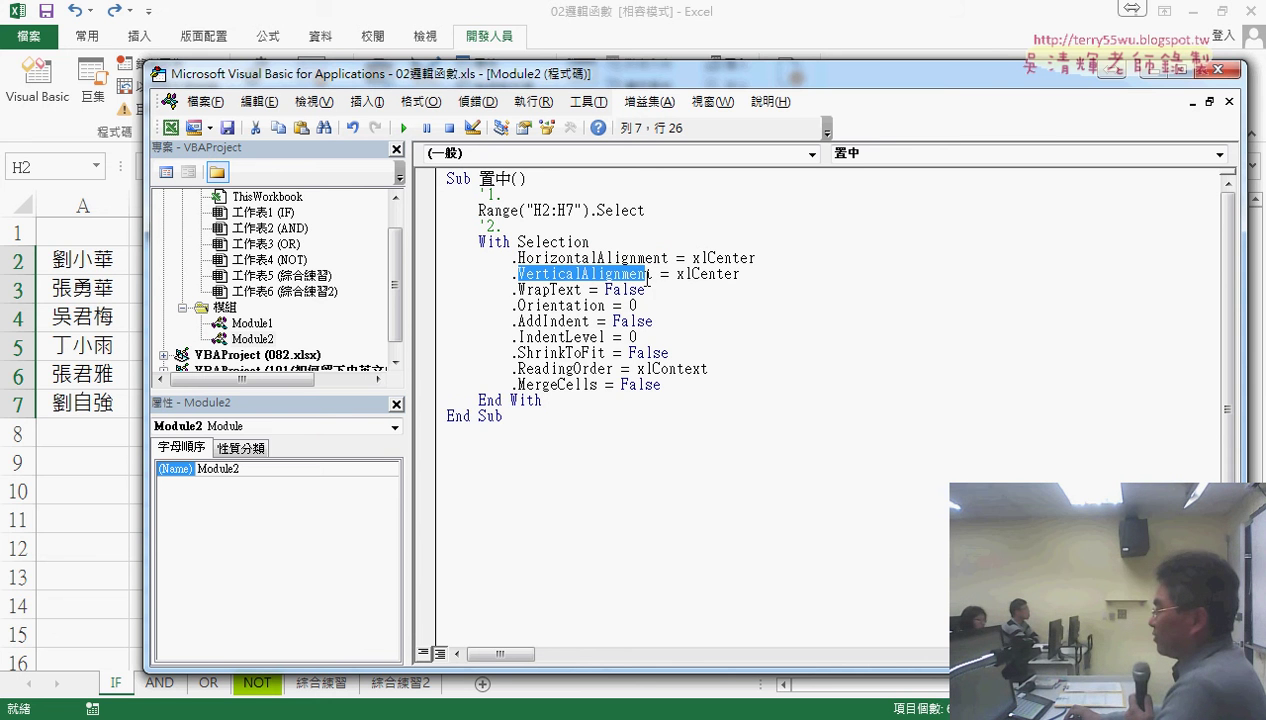
drag(518, 289, 583, 289)
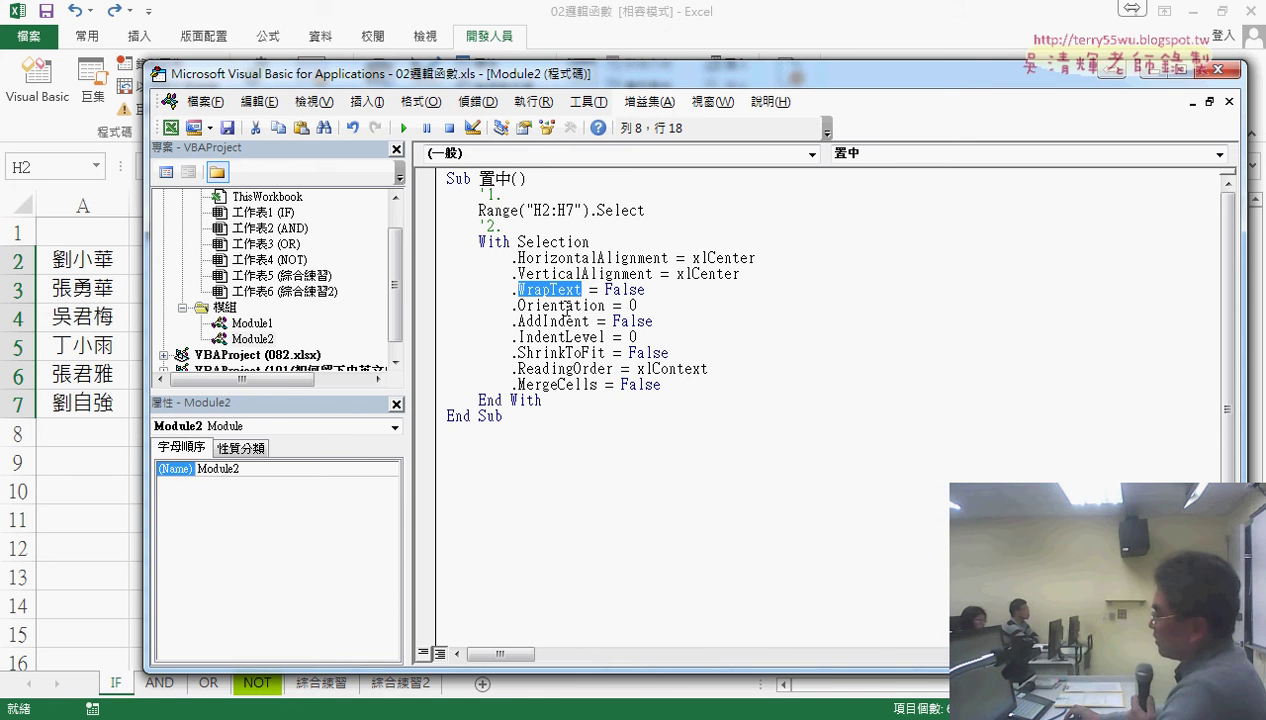
click(567, 306)
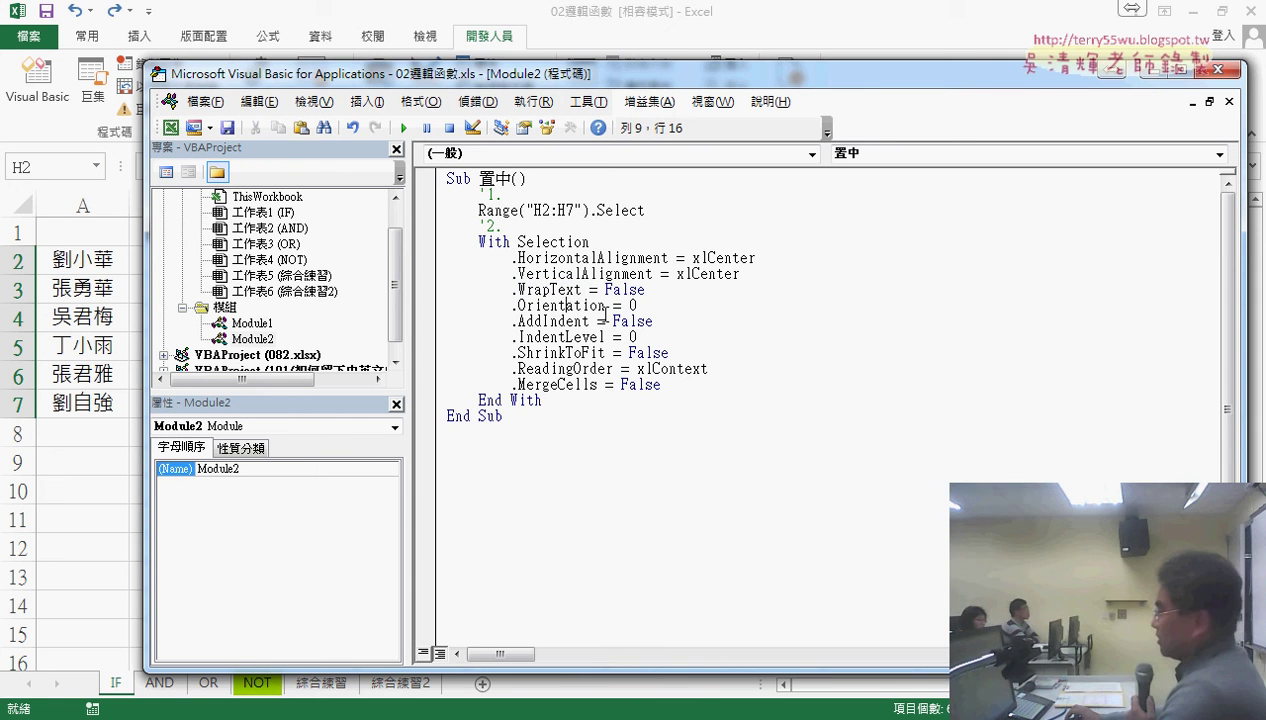
- Delete the VerticalAlignment through MergeCells lines, restore them, then select the body from '1. to End With
drag(659, 384, 417, 274)
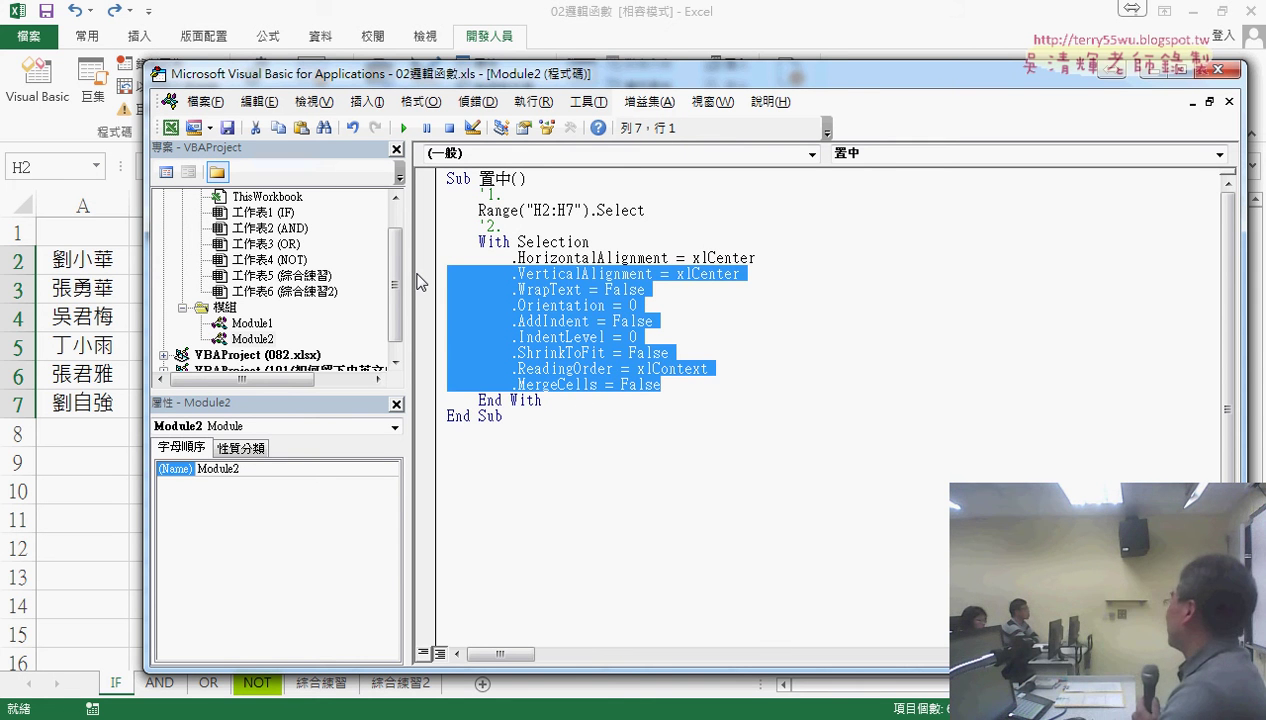
key(Delete)
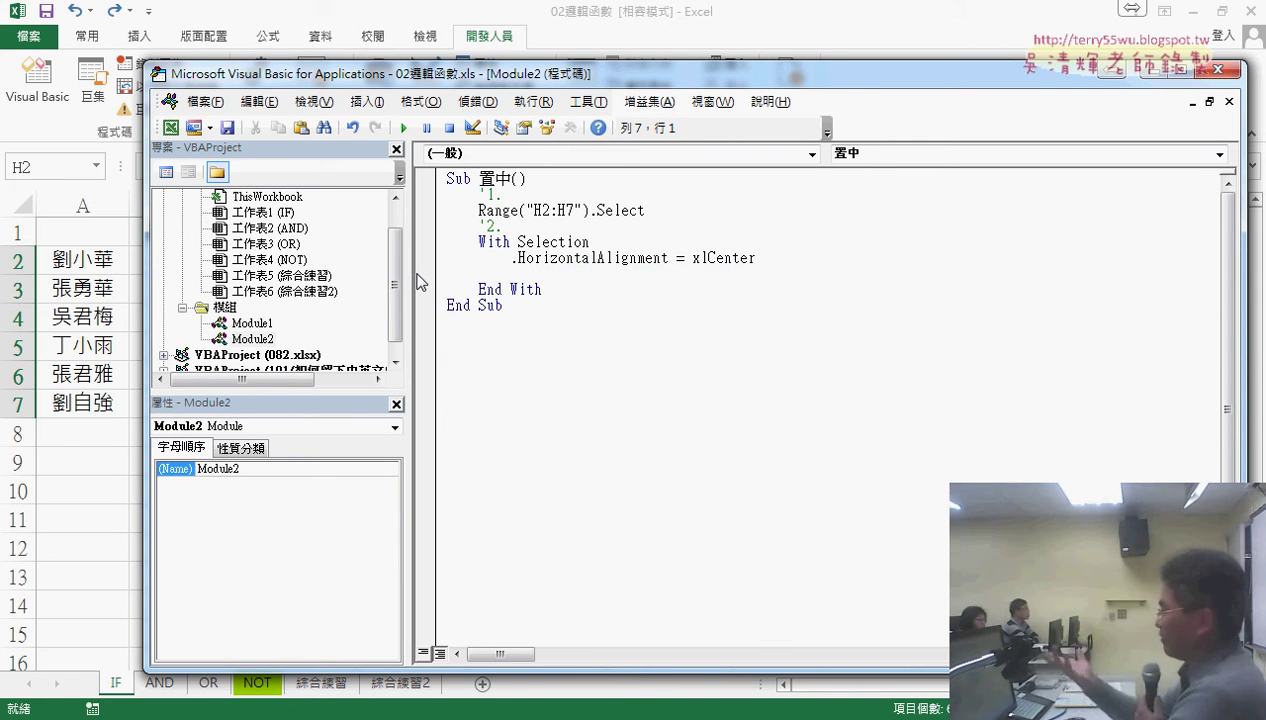
key(ctrl+z)
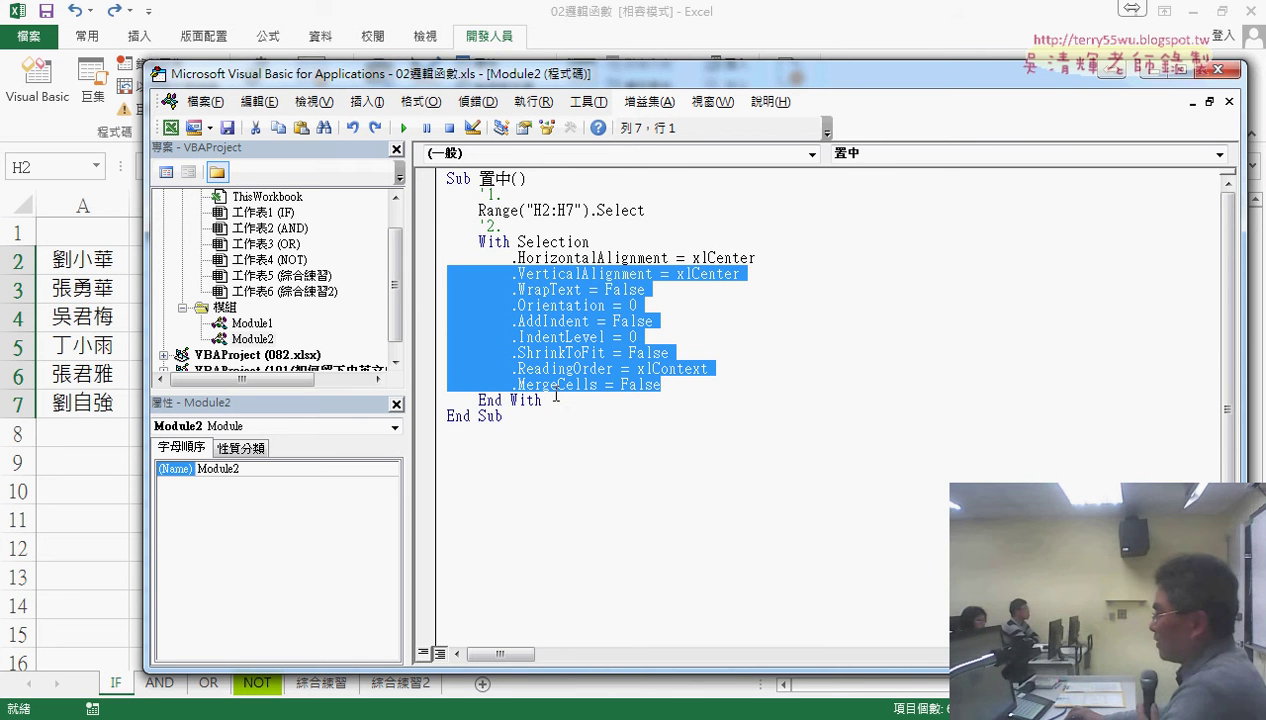
drag(555, 397, 428, 199)
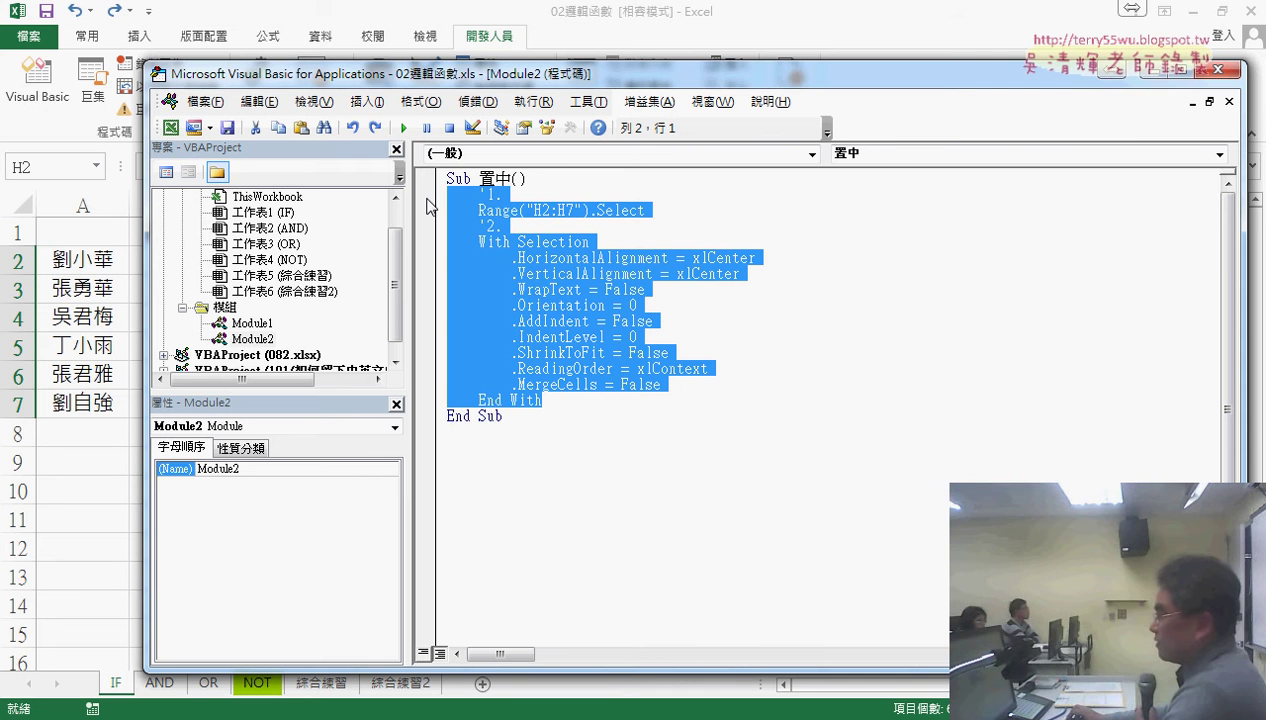
- In Module1, paste the centering block after Next in 成績多重, then delete it again
double_click(255, 323)
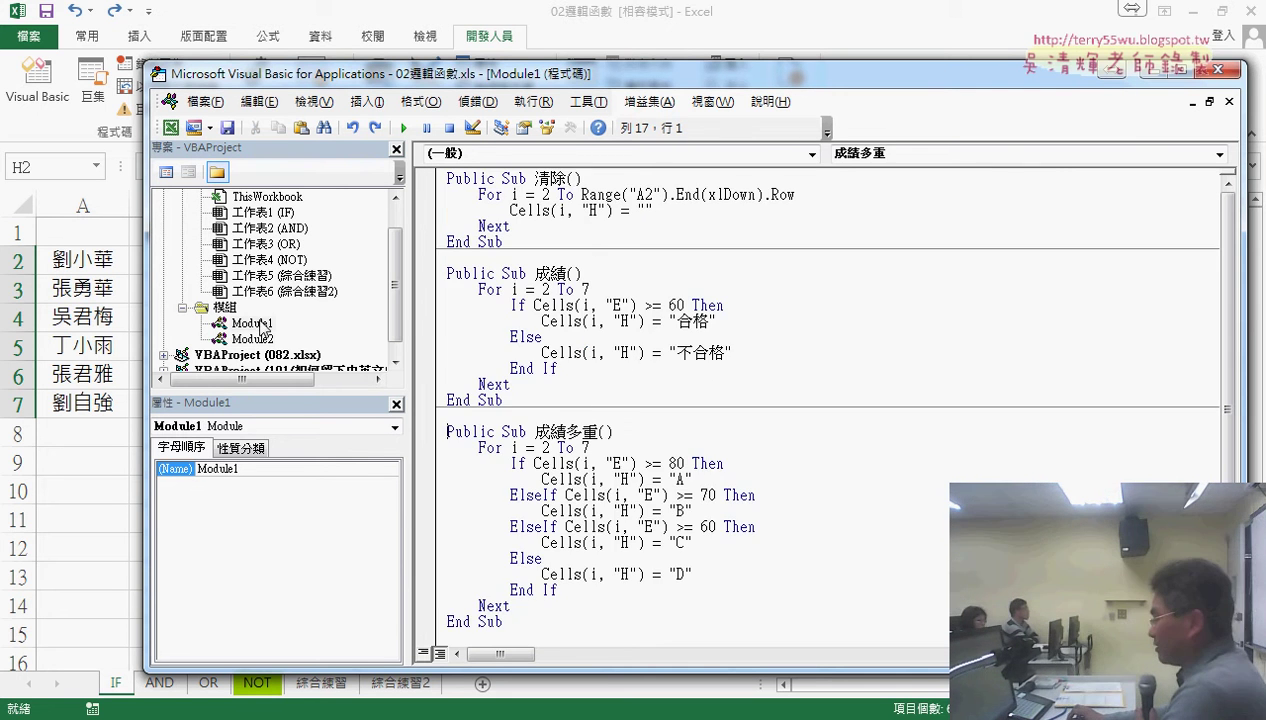
click(540, 604)
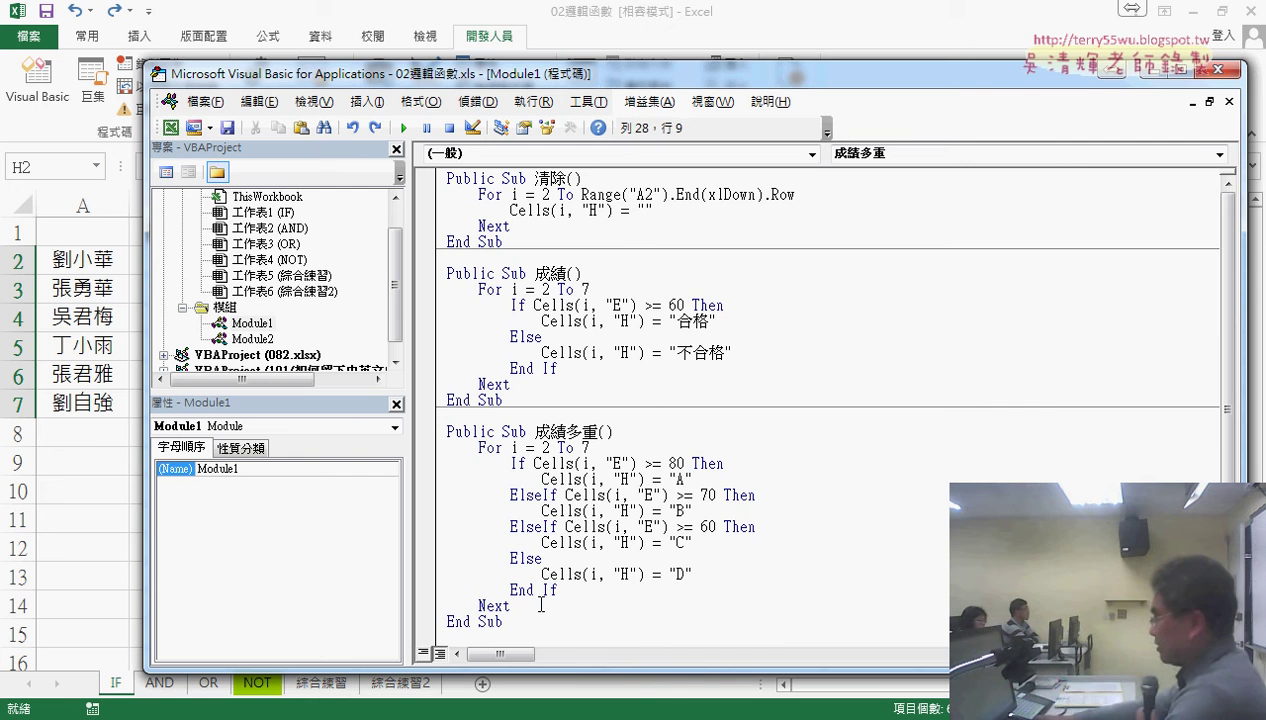
key(Return)
key(Return)
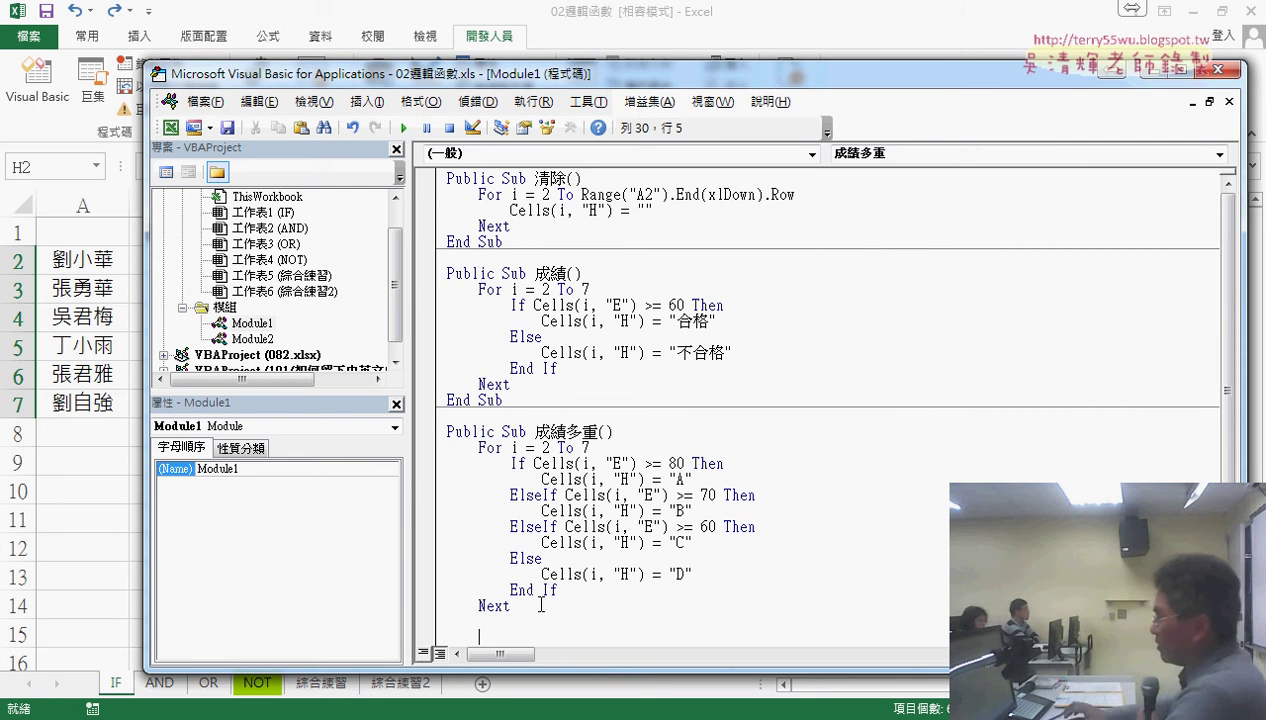
text('1.     Range("H2:H7").Select     '2.     With Selection         .HorizontalAlignment = xlCenter         .VerticalAlignment = xlCenter         .WrapText = False         .Orientation = 0         .AddIndent = False         .IndentLevel = 0         .ShrinkToFit = False         .ReadingOrder = xlContext         .MergeCells = False     End With)
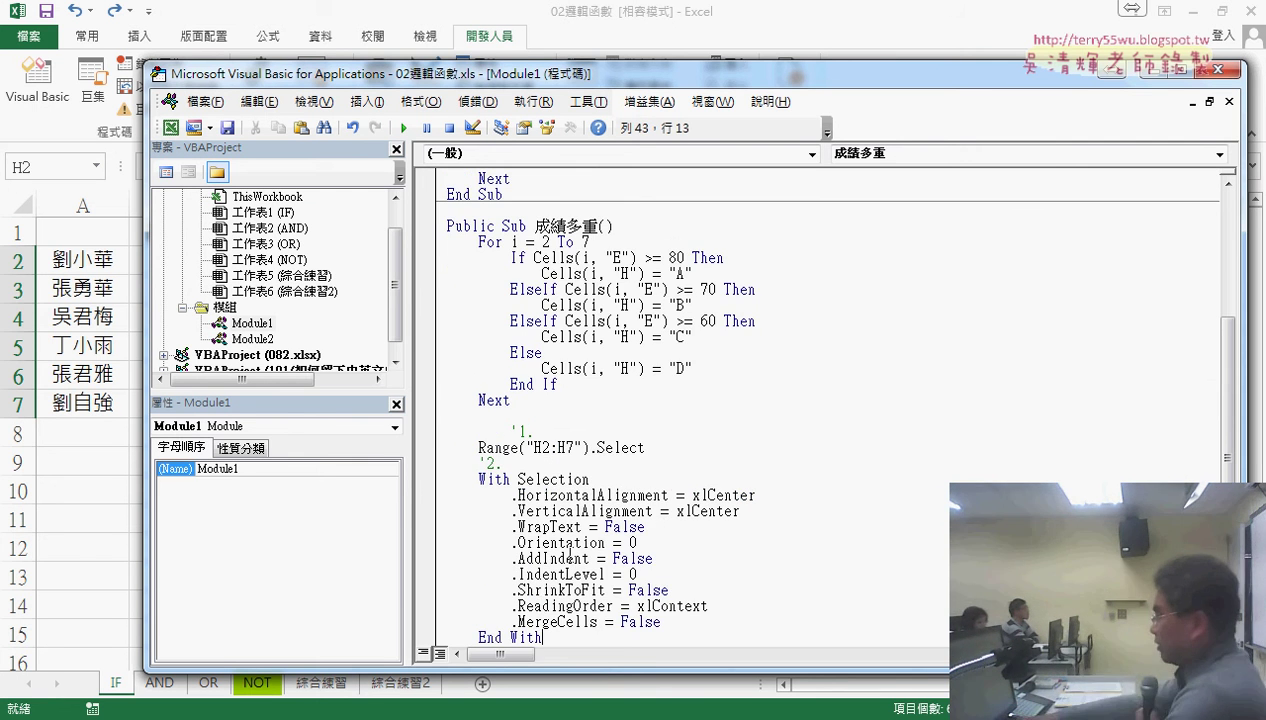
click(511, 432)
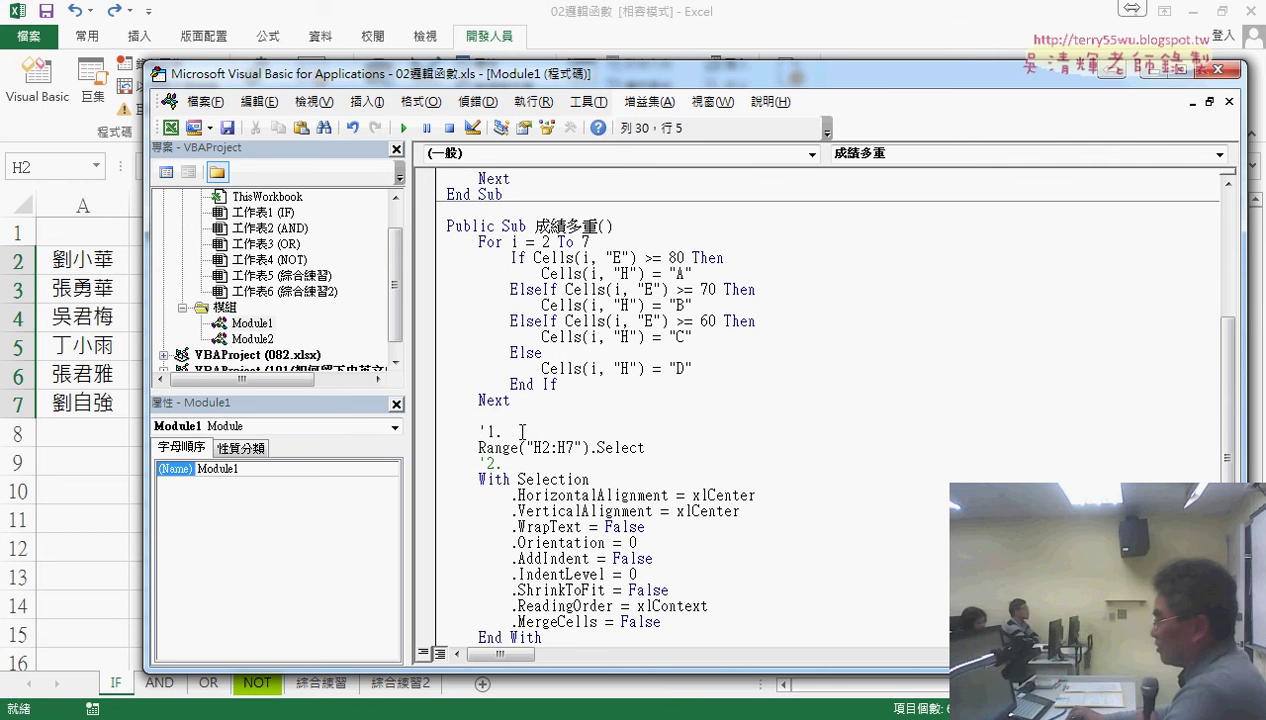
scroll(521, 432, down, 1)
drag(543, 590, 405, 385)
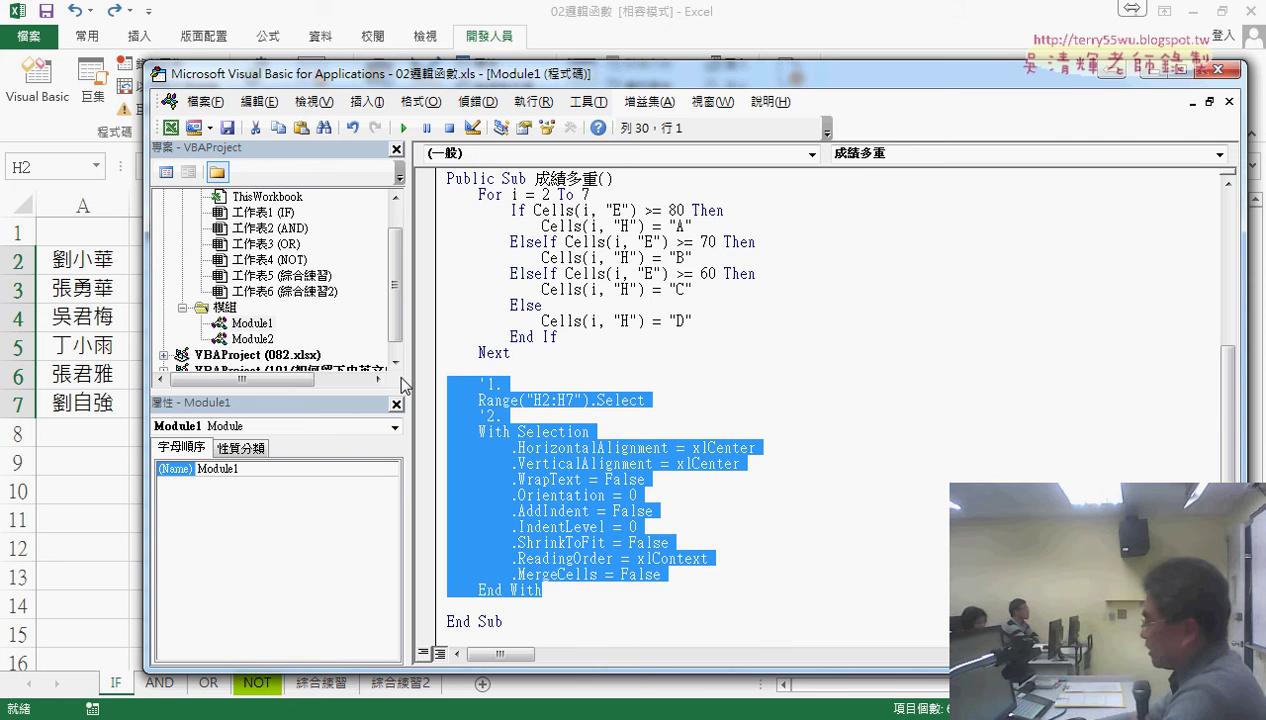
key(Delete)
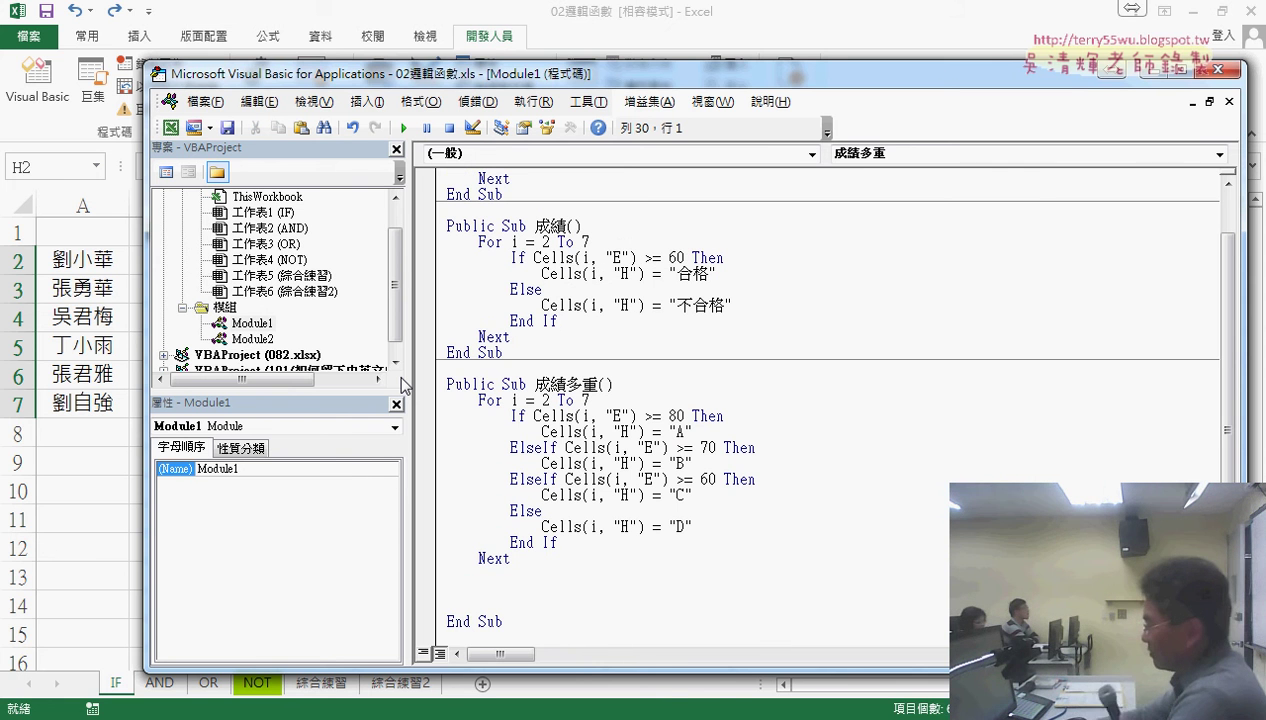
- Type Call 置中 as the last line of 成績多重, then reopen Module2's code
key(Tab)
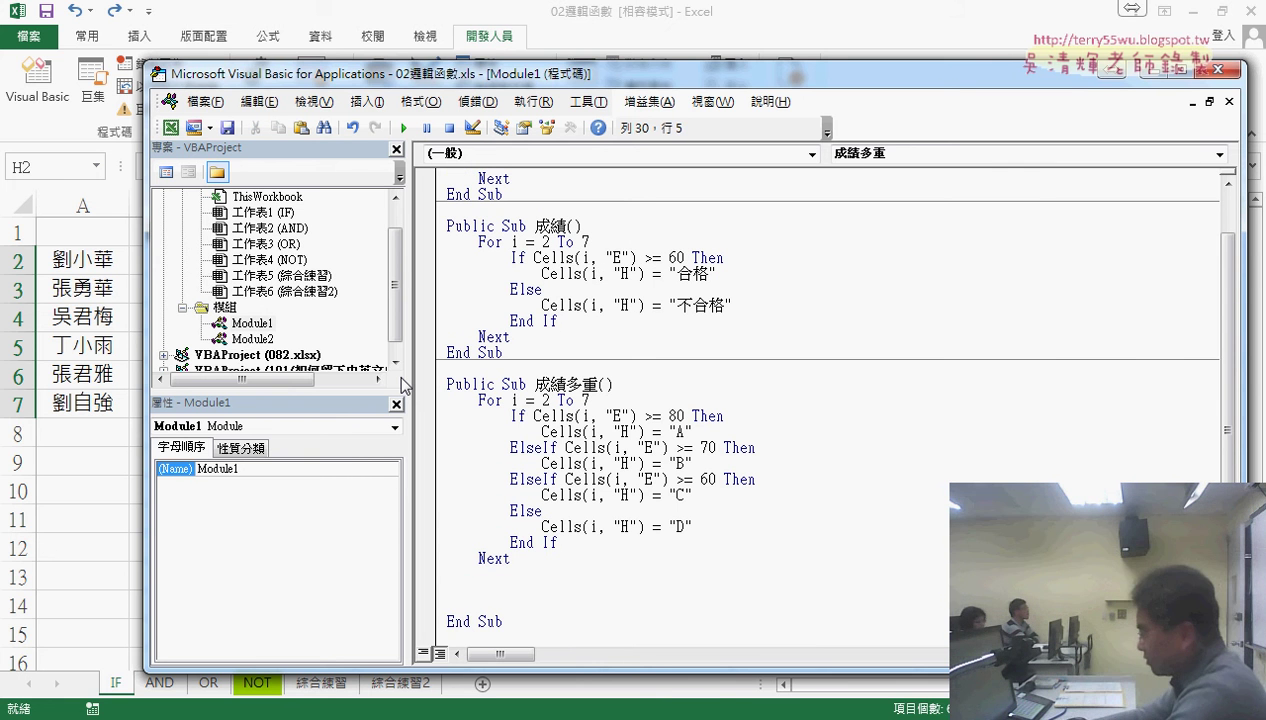
text(call)
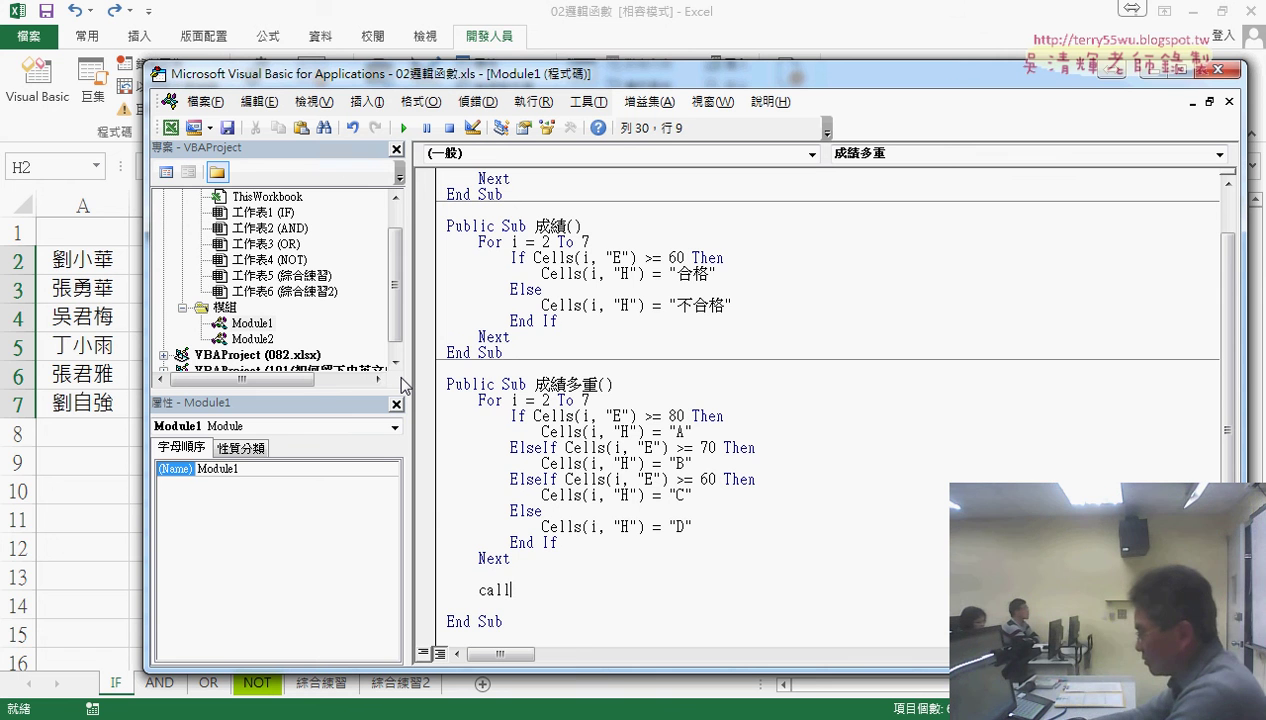
text( 政)
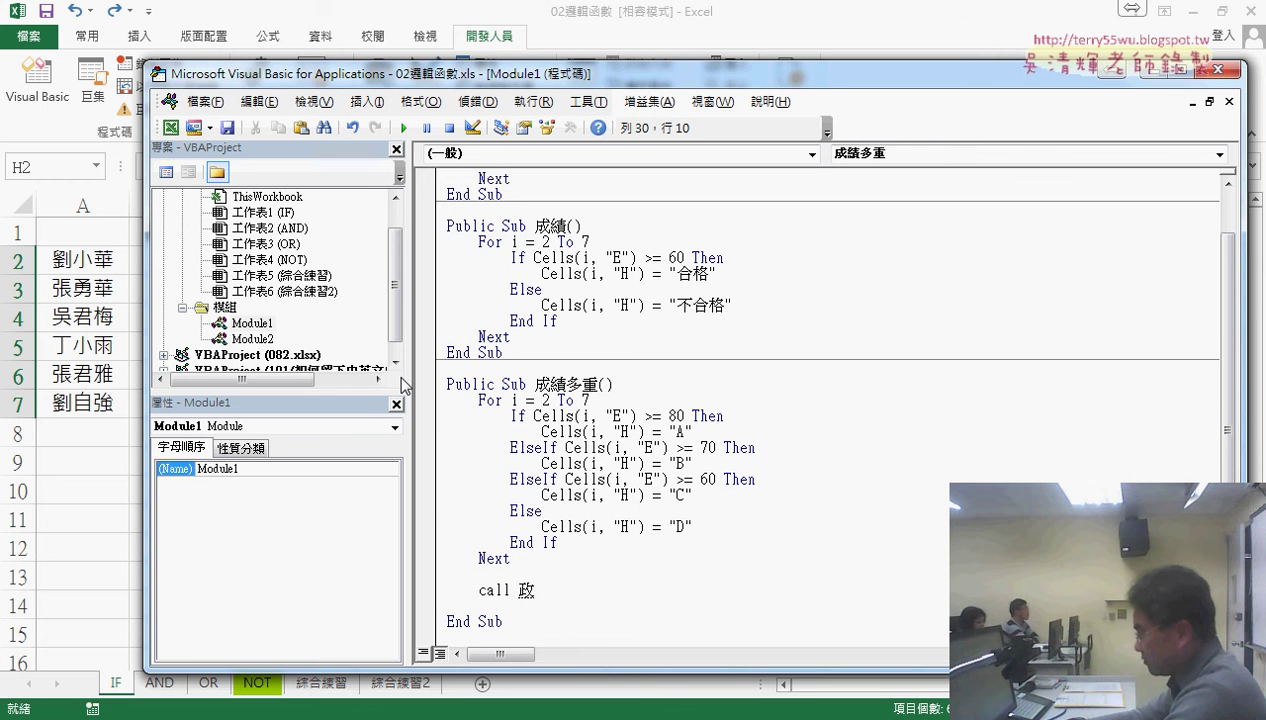
key(Return)
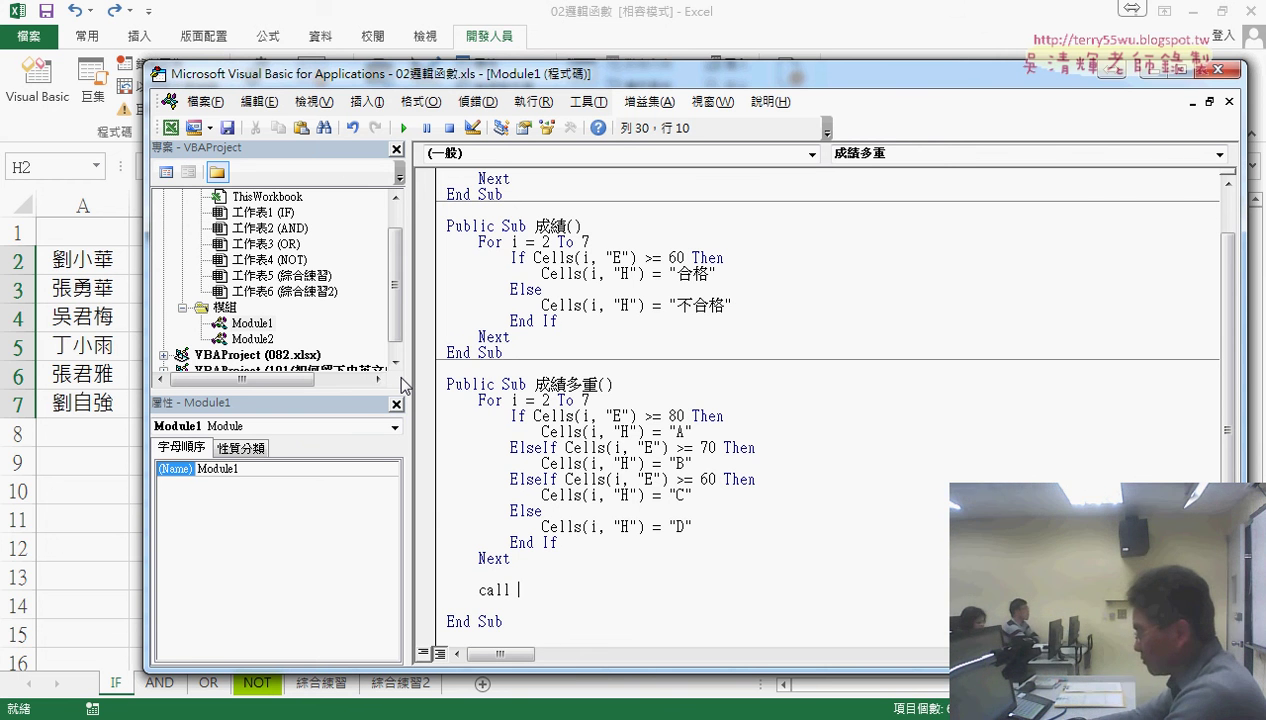
text(置中)
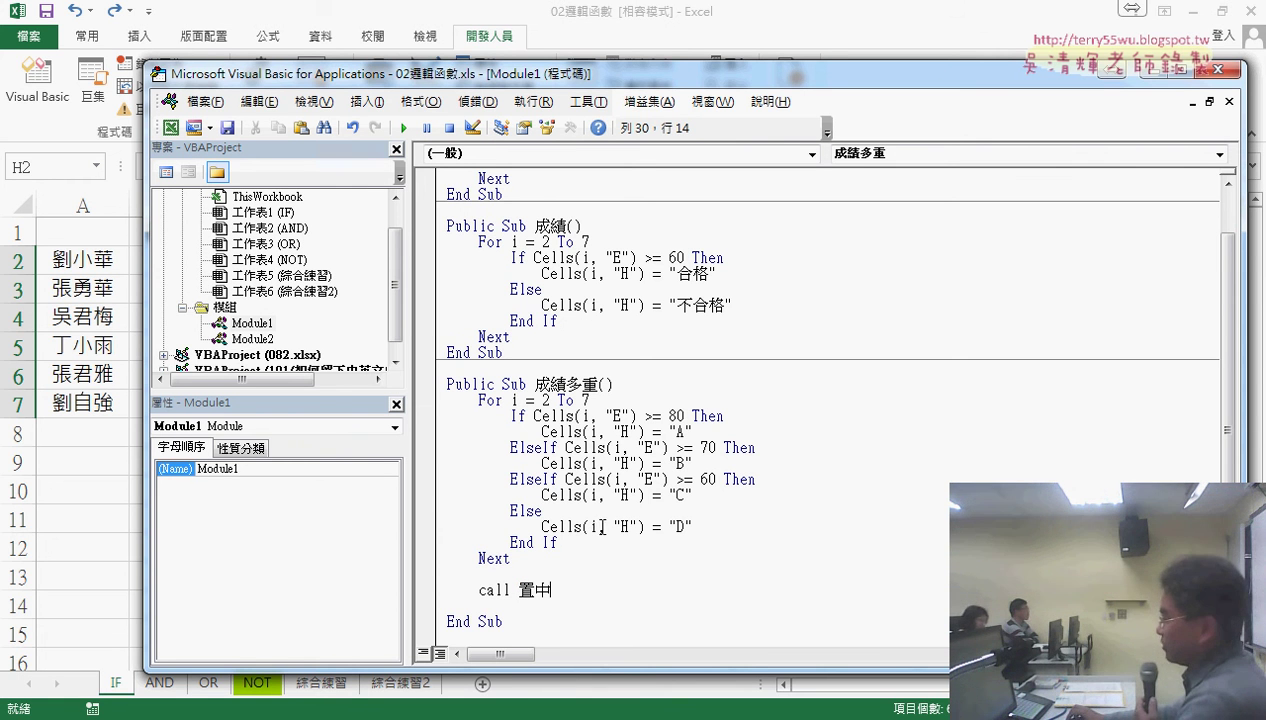
drag(551, 590, 487, 590)
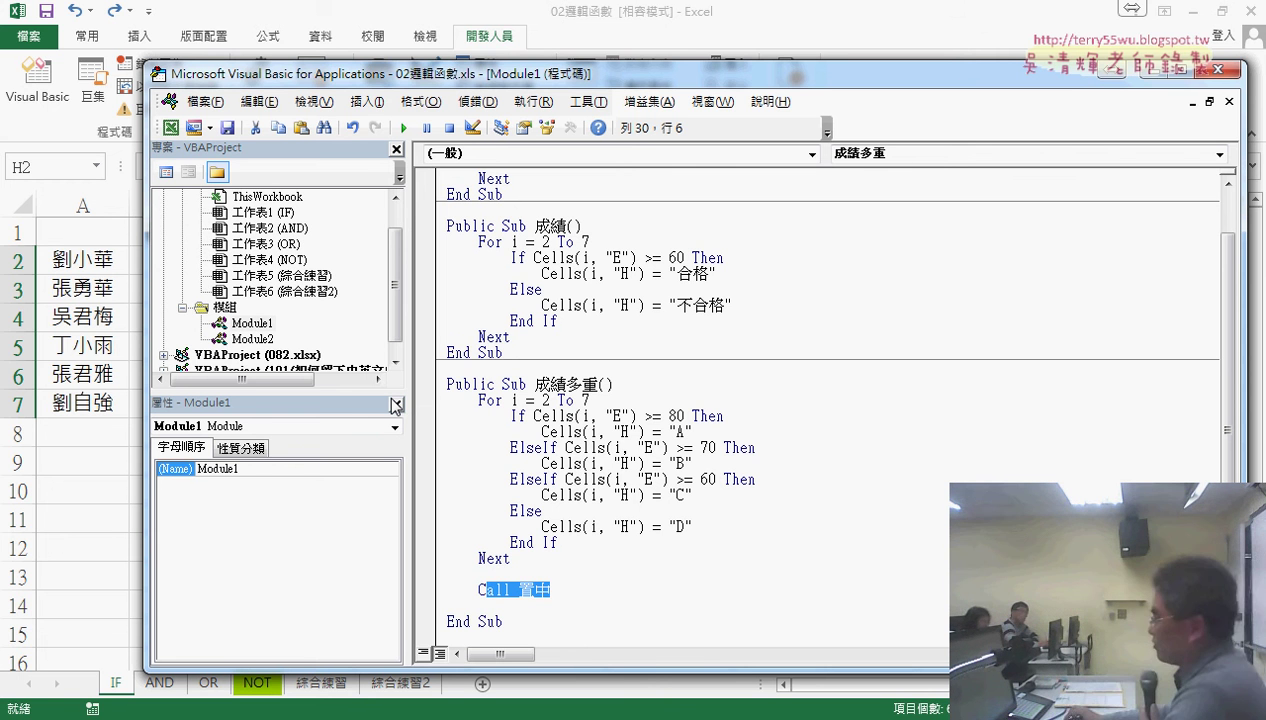
click(567, 592)
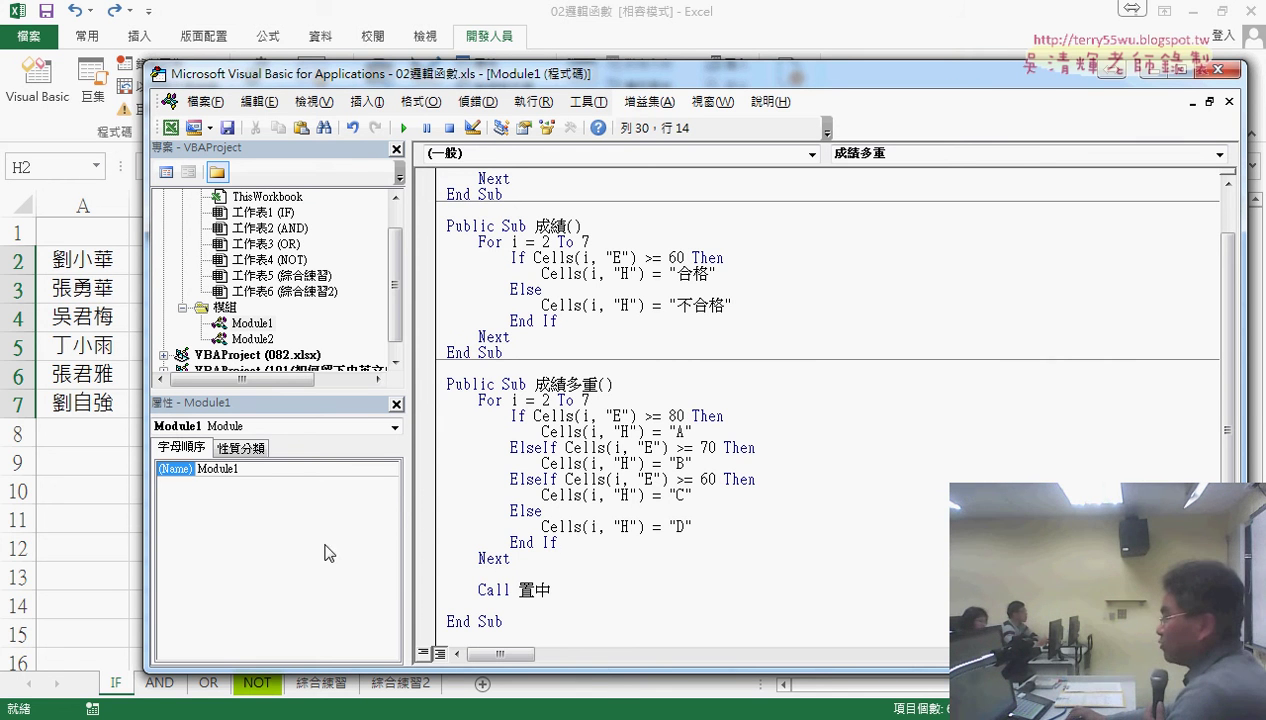
double_click(252, 339)
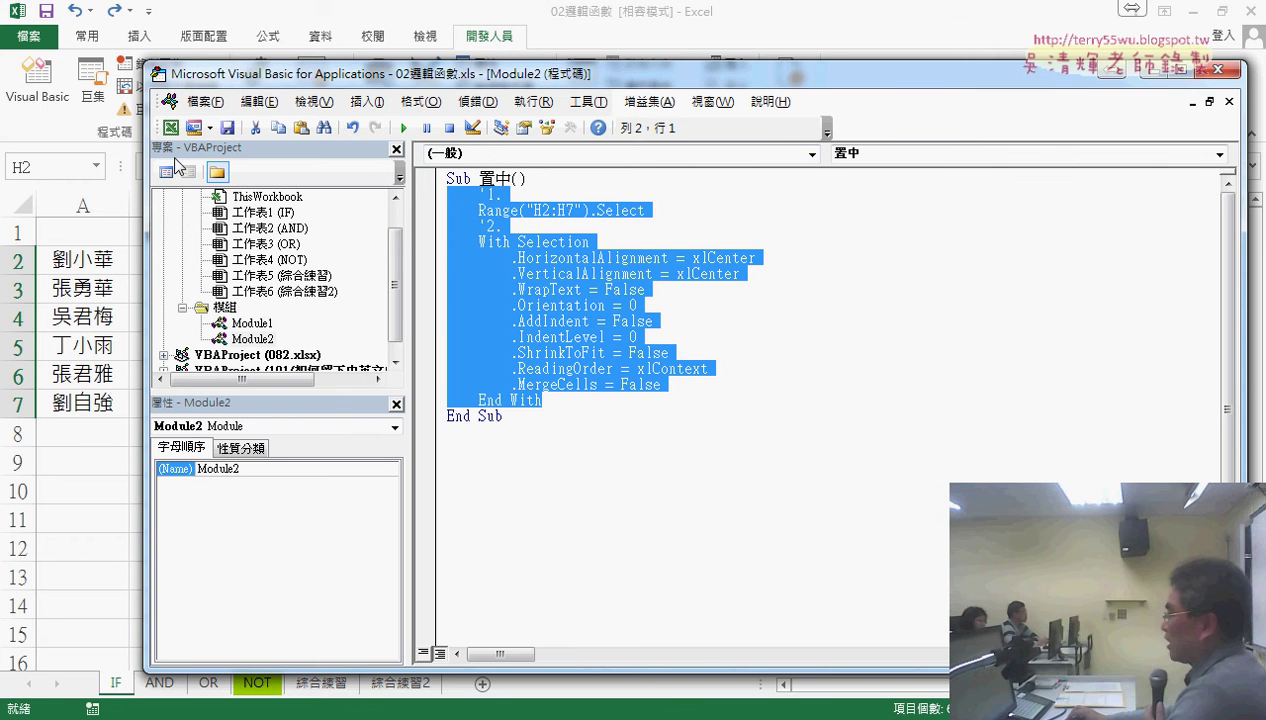
- Set a breakpoint on Module1's Call 置中 line and run the 成績多重 macro
click(1218, 70)
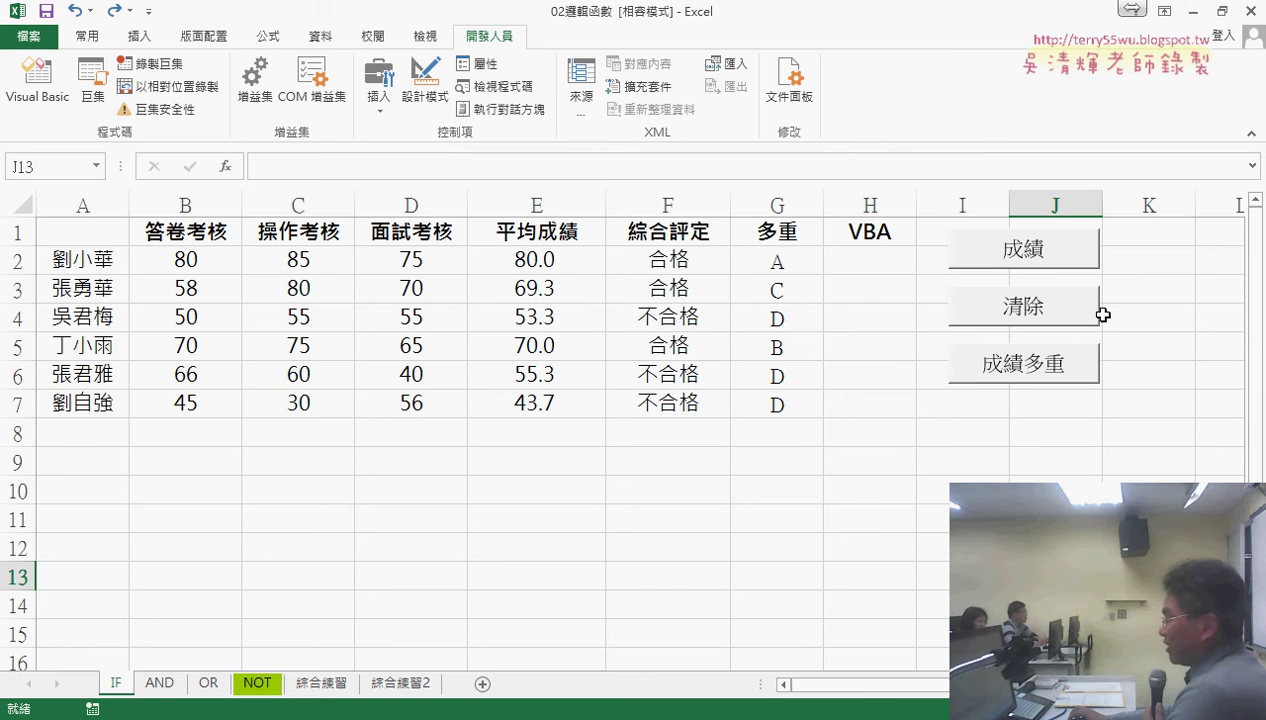
mouse_move(300, 712)
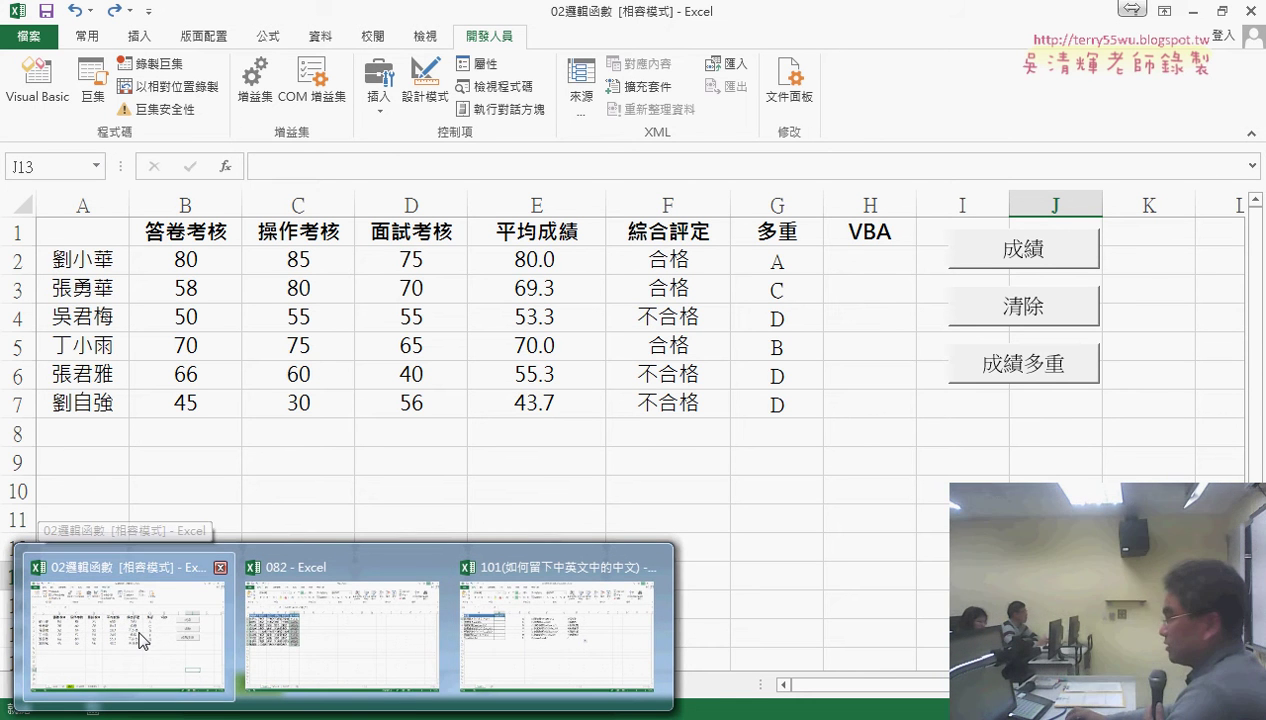
click(37, 80)
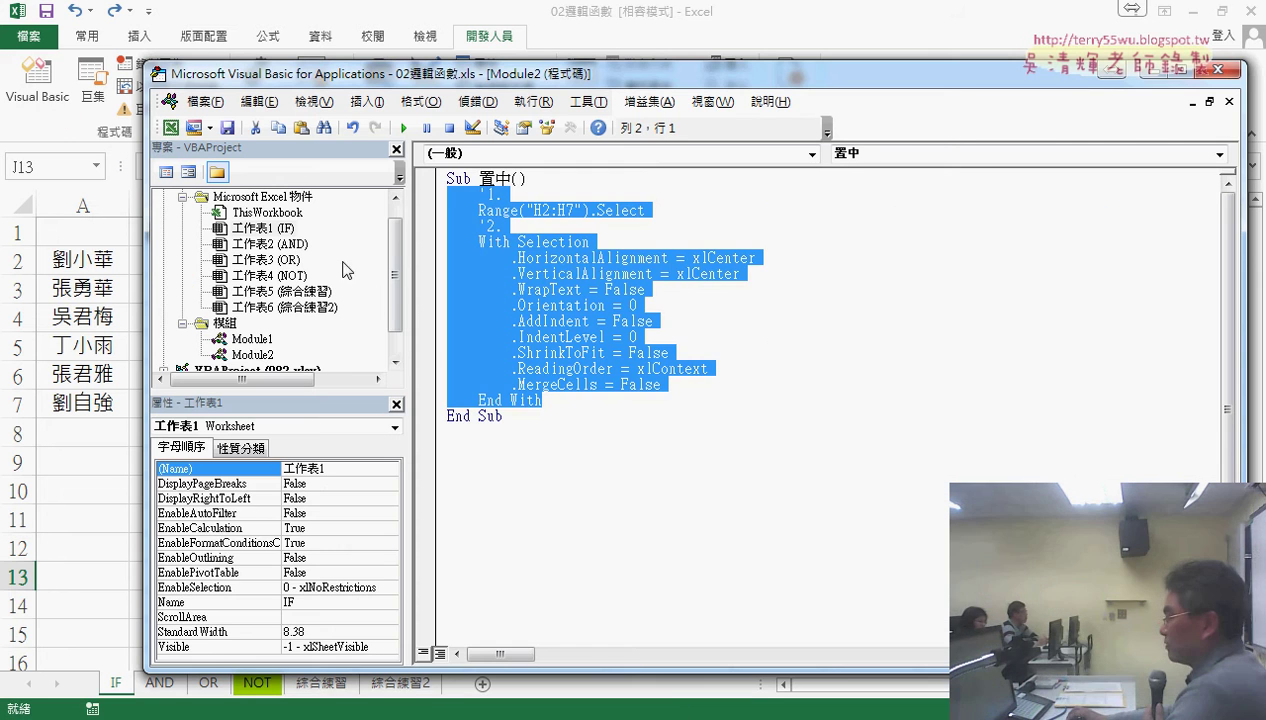
double_click(251, 340)
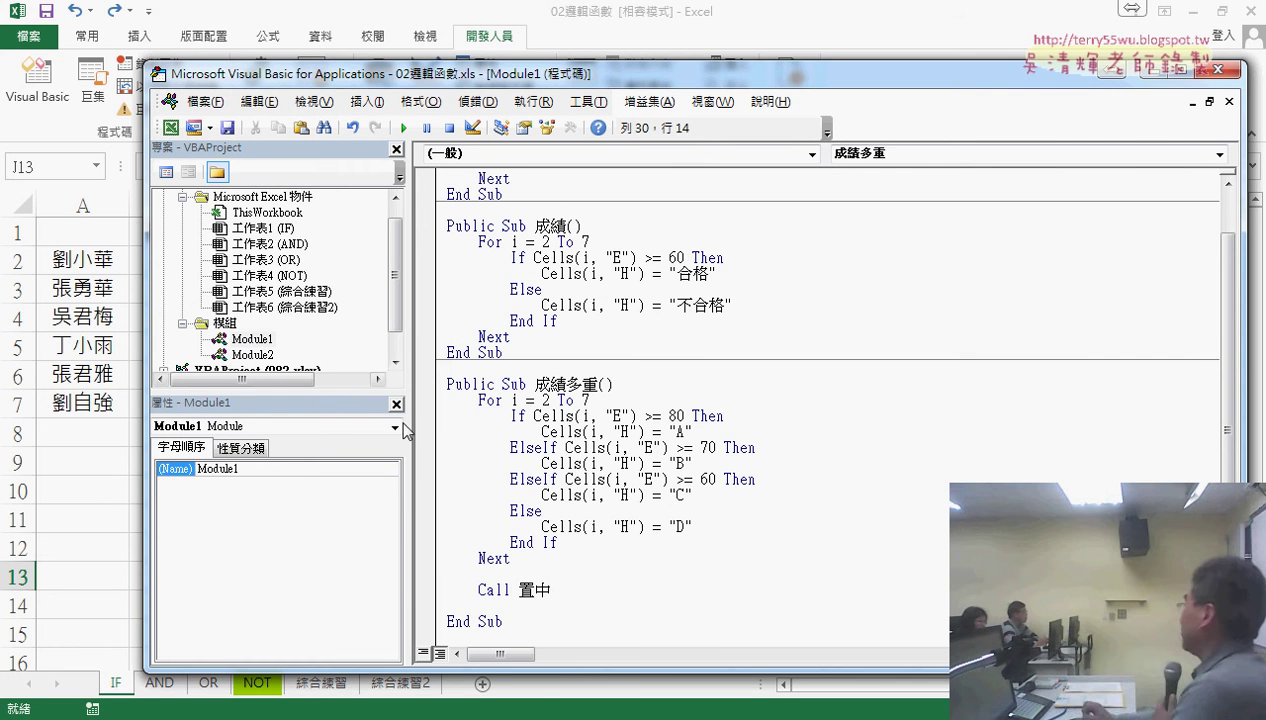
click(425, 590)
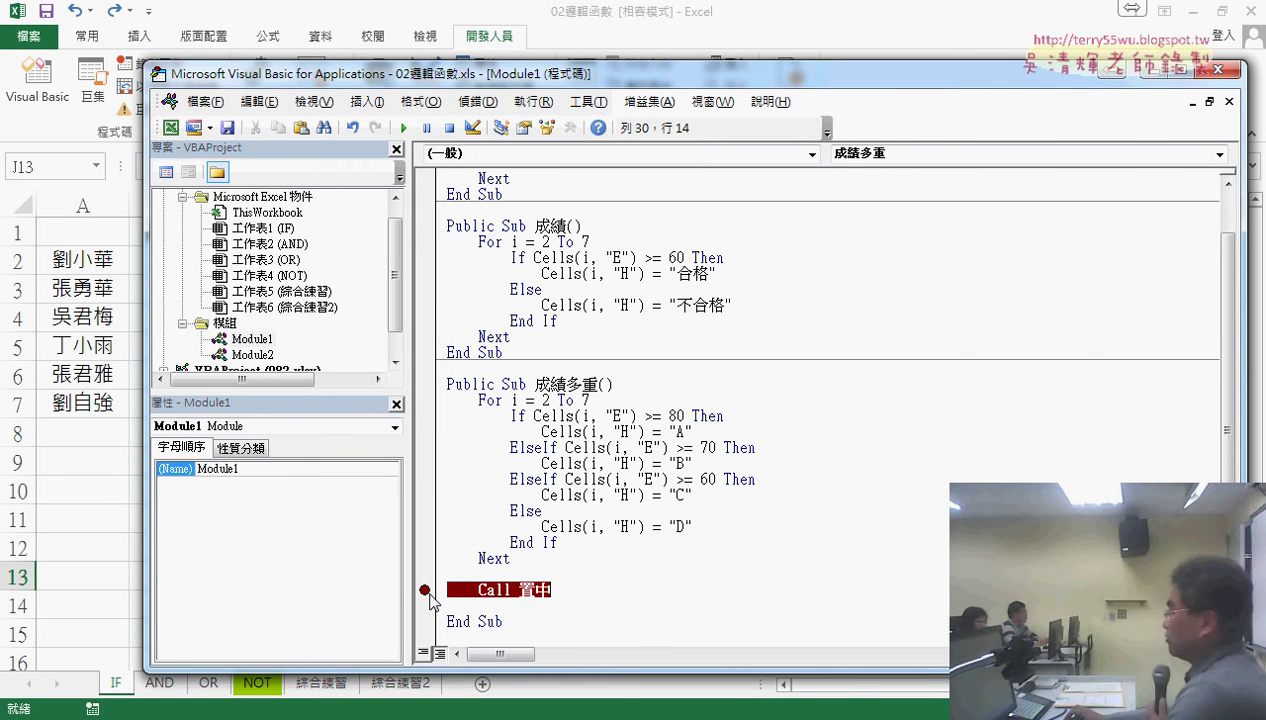
click(840, 17)
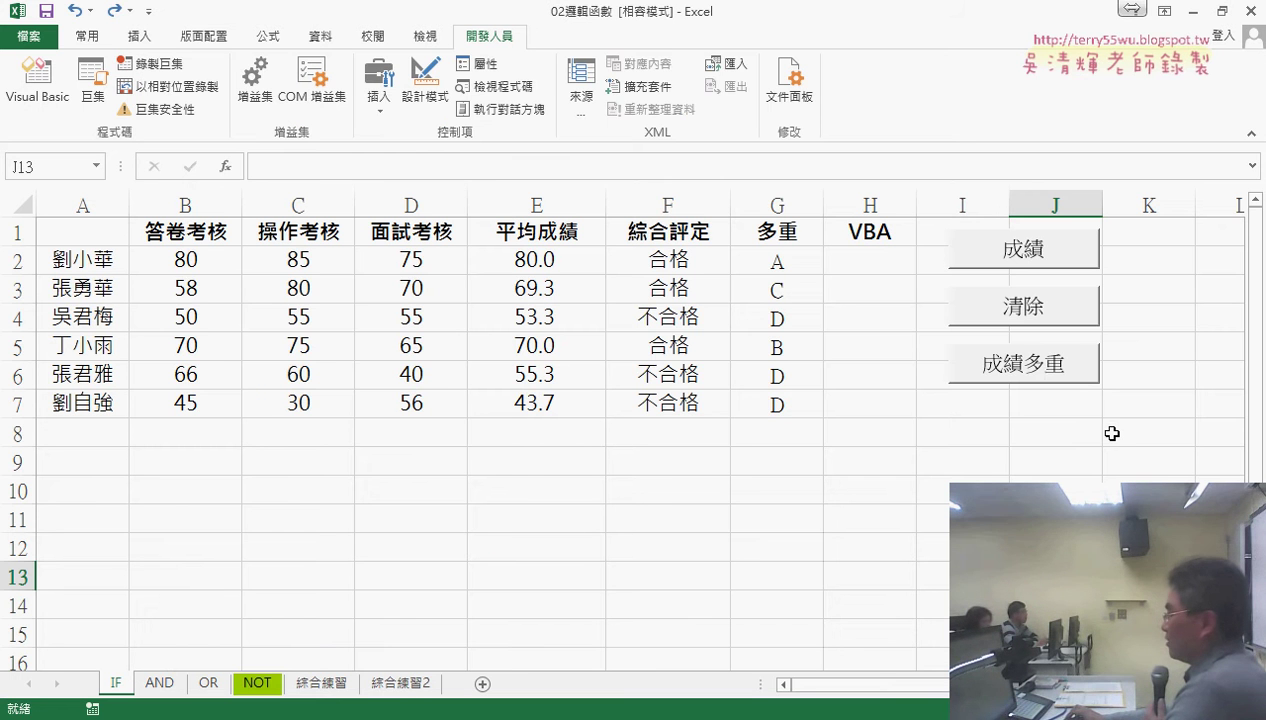
click(1044, 381)
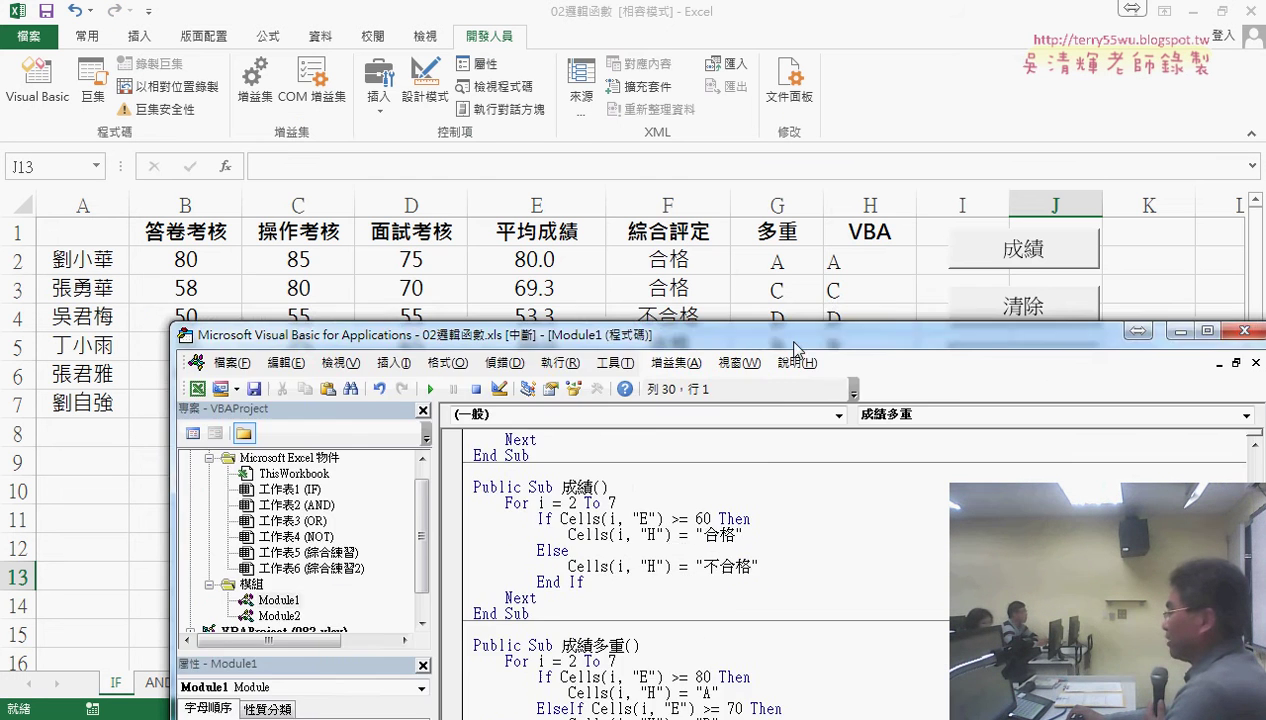
- Step through 置中 with F8 as H2:H7 is selected and centred, then finish the run
mouse_move(770, 80)
mouse_down()
mouse_move(815, 512)
mouse_move(810, 76)
mouse_up()
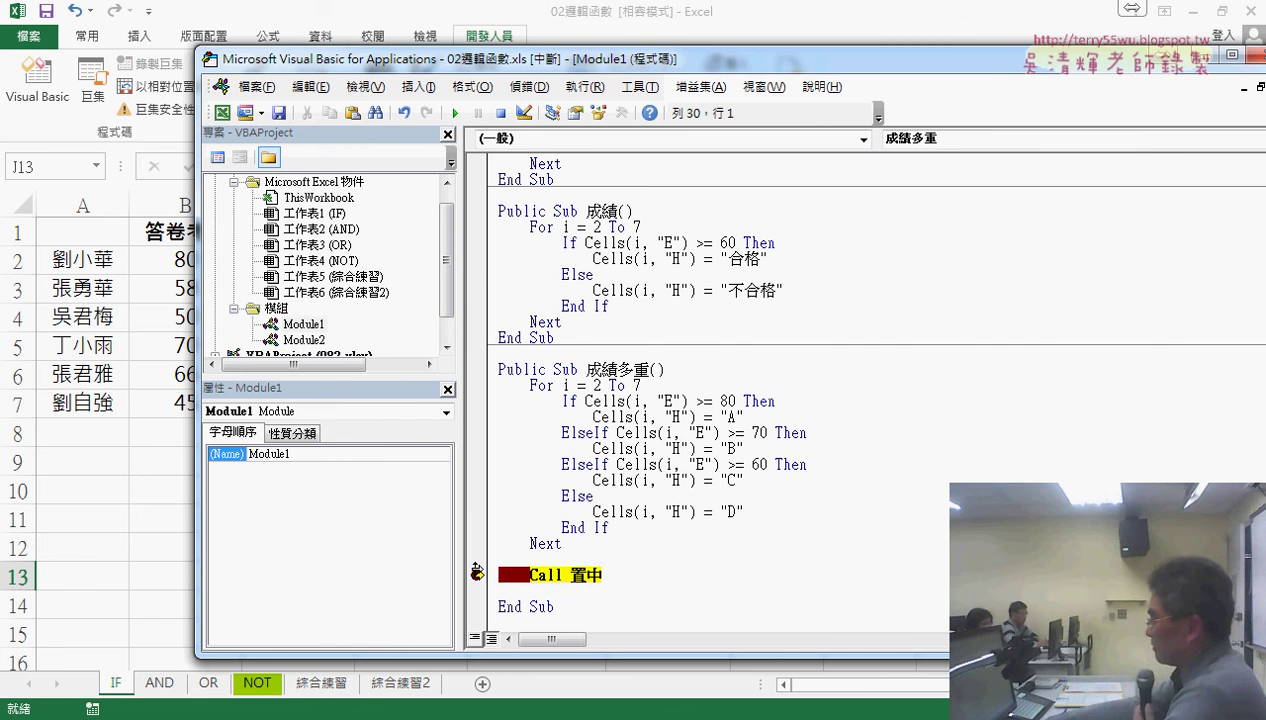
key(F8)
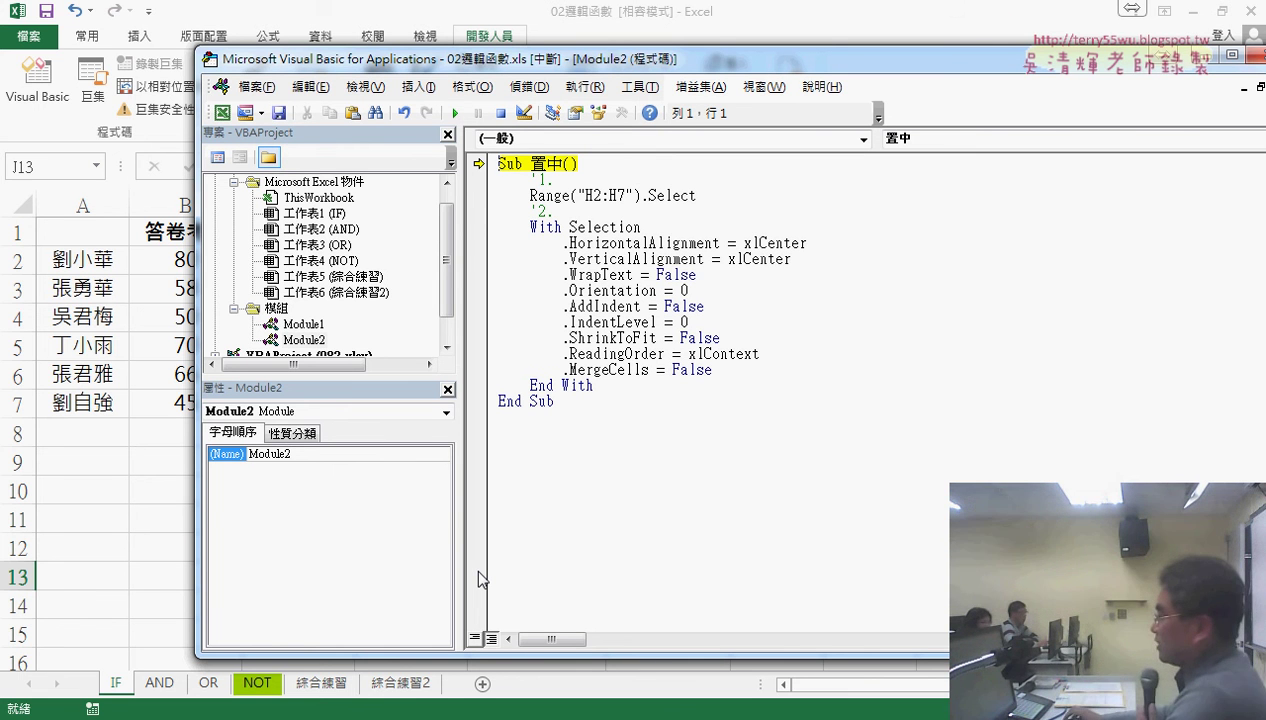
key(F8)
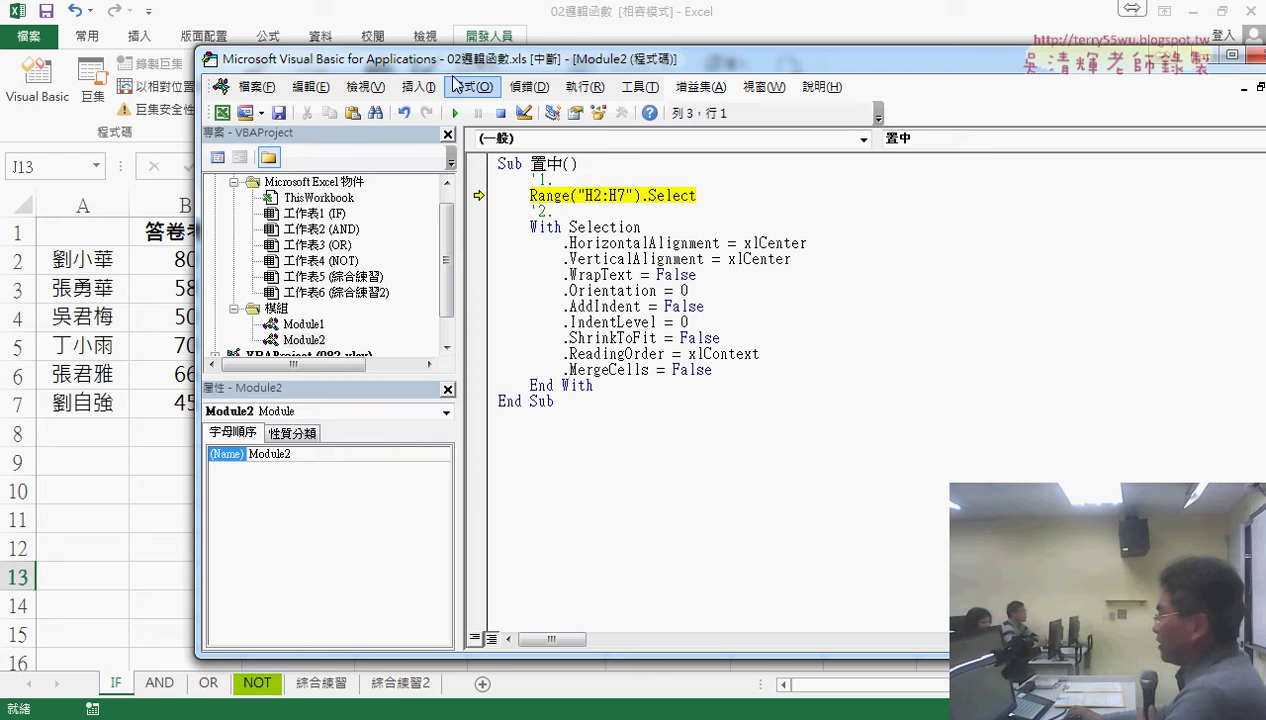
mouse_move(455, 66)
mouse_down()
mouse_move(1247, 108)
mouse_move(1089, 93)
mouse_up()
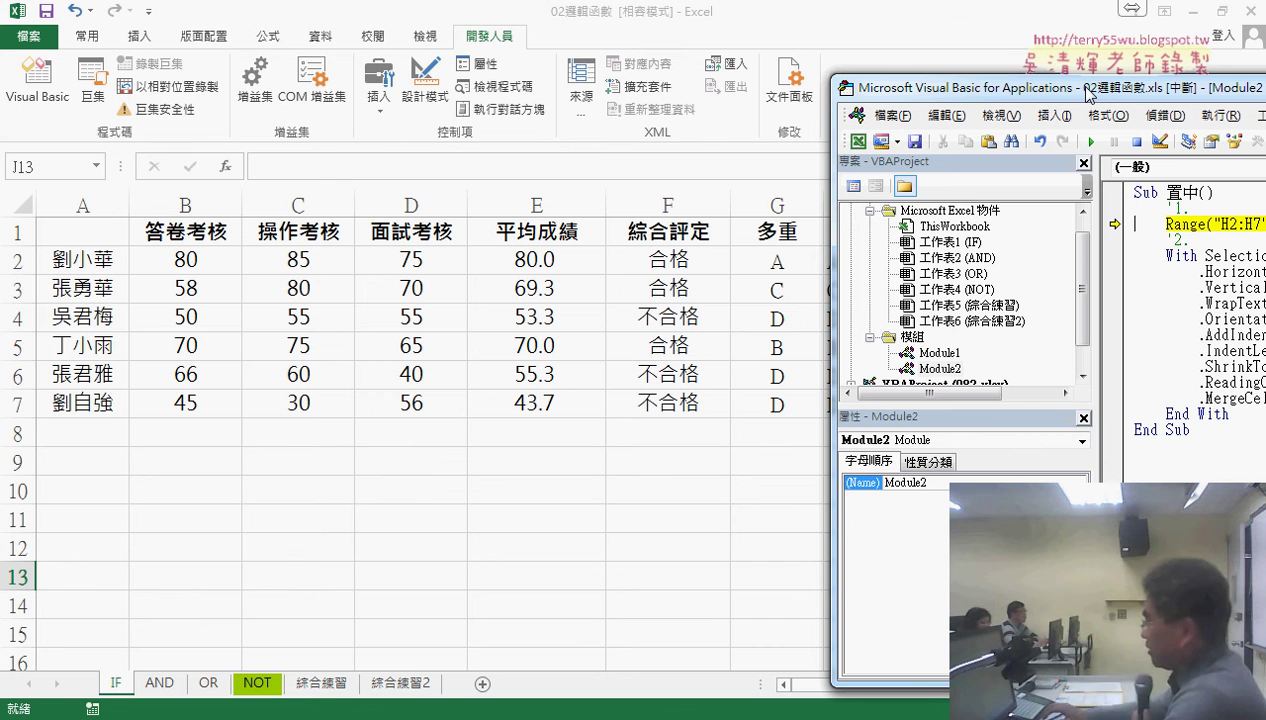
key(F8)
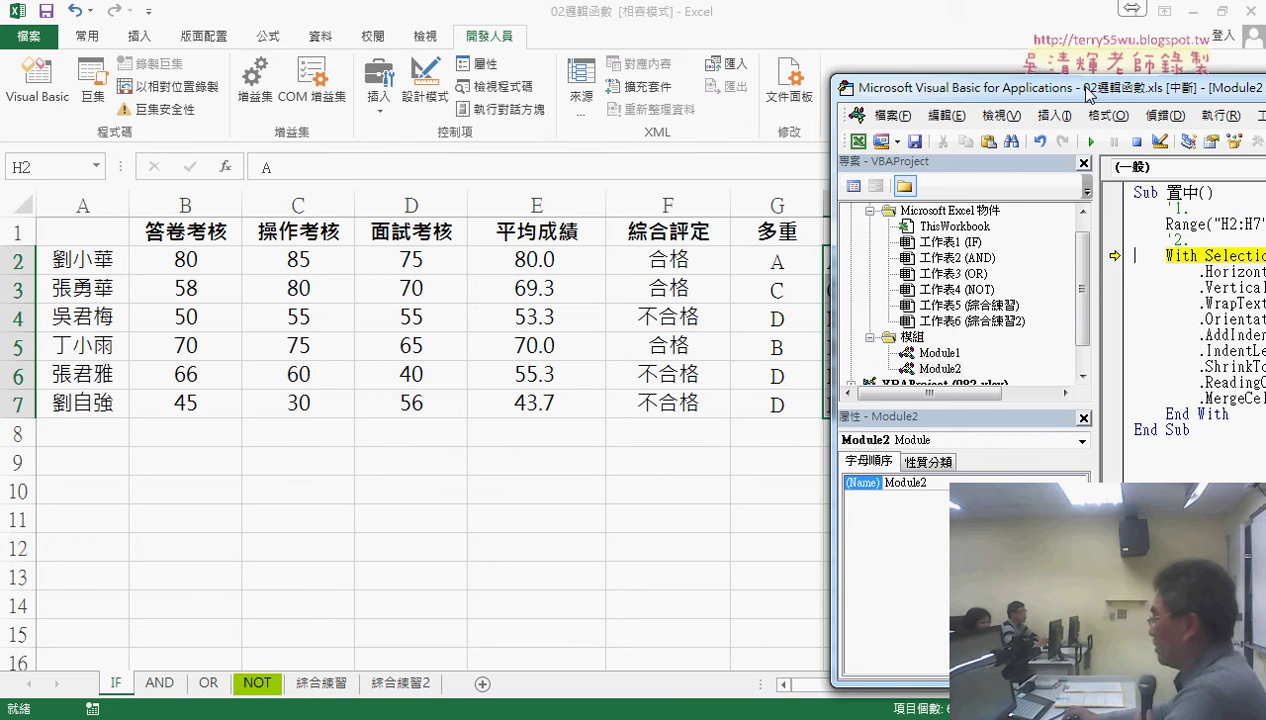
drag(1088, 93, 1122, 91)
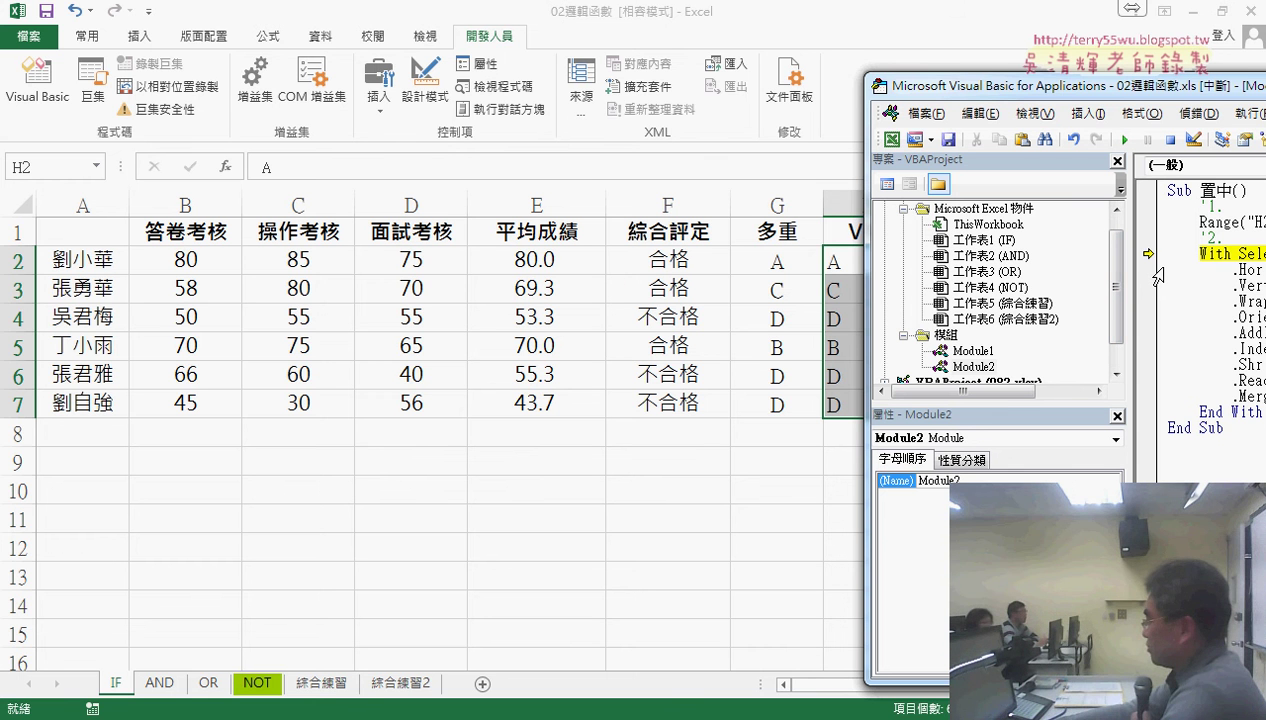
key(F8)
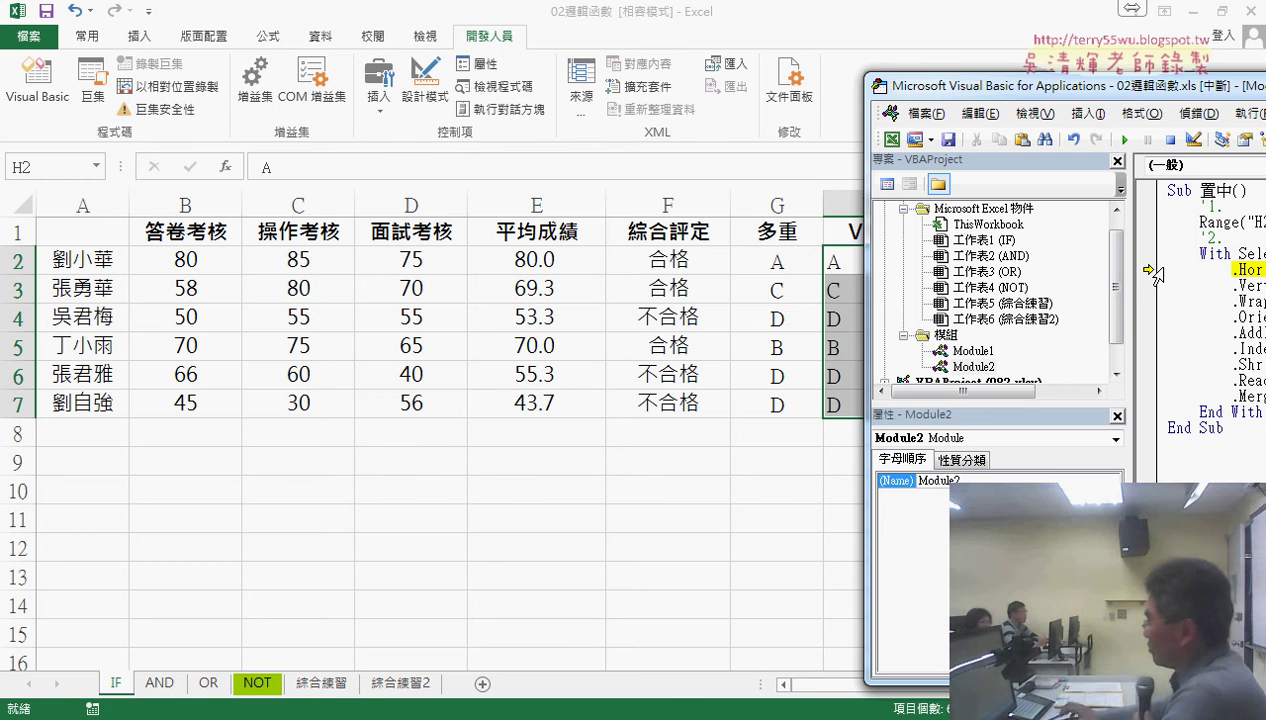
key(F8)
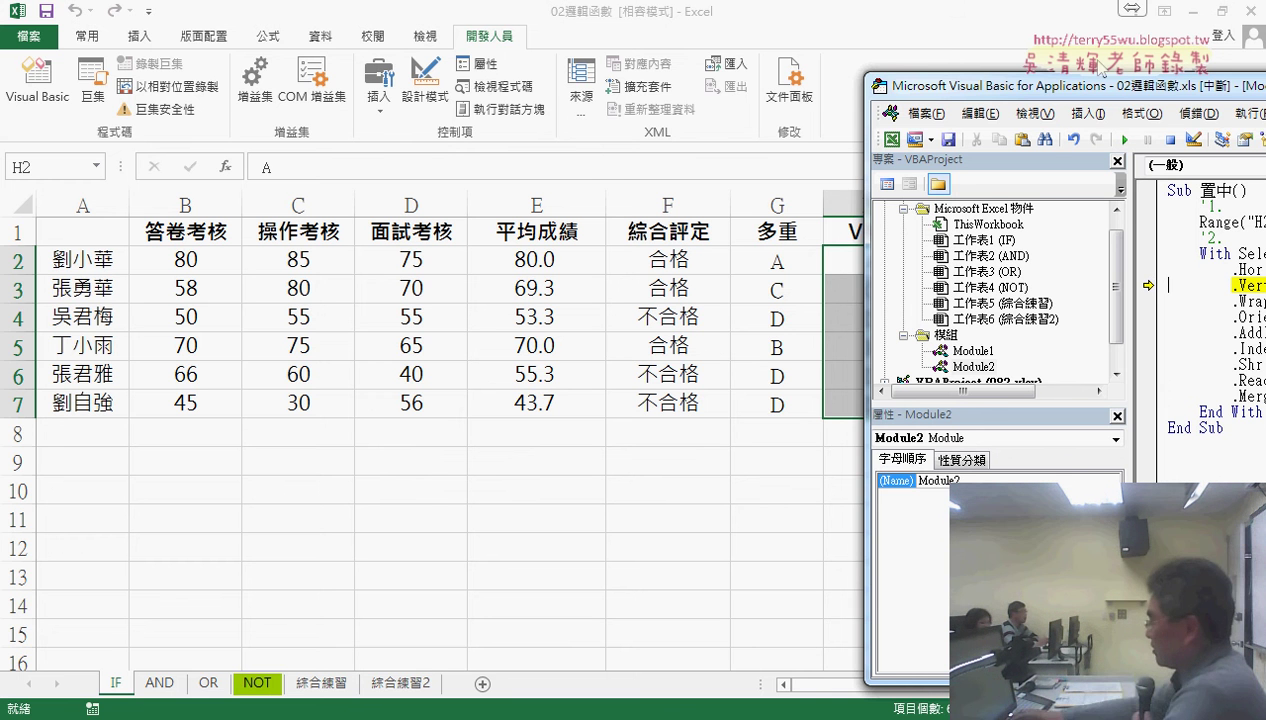
mouse_move(1097, 90)
mouse_down()
mouse_move(1165, 92)
mouse_move(583, 59)
mouse_up()
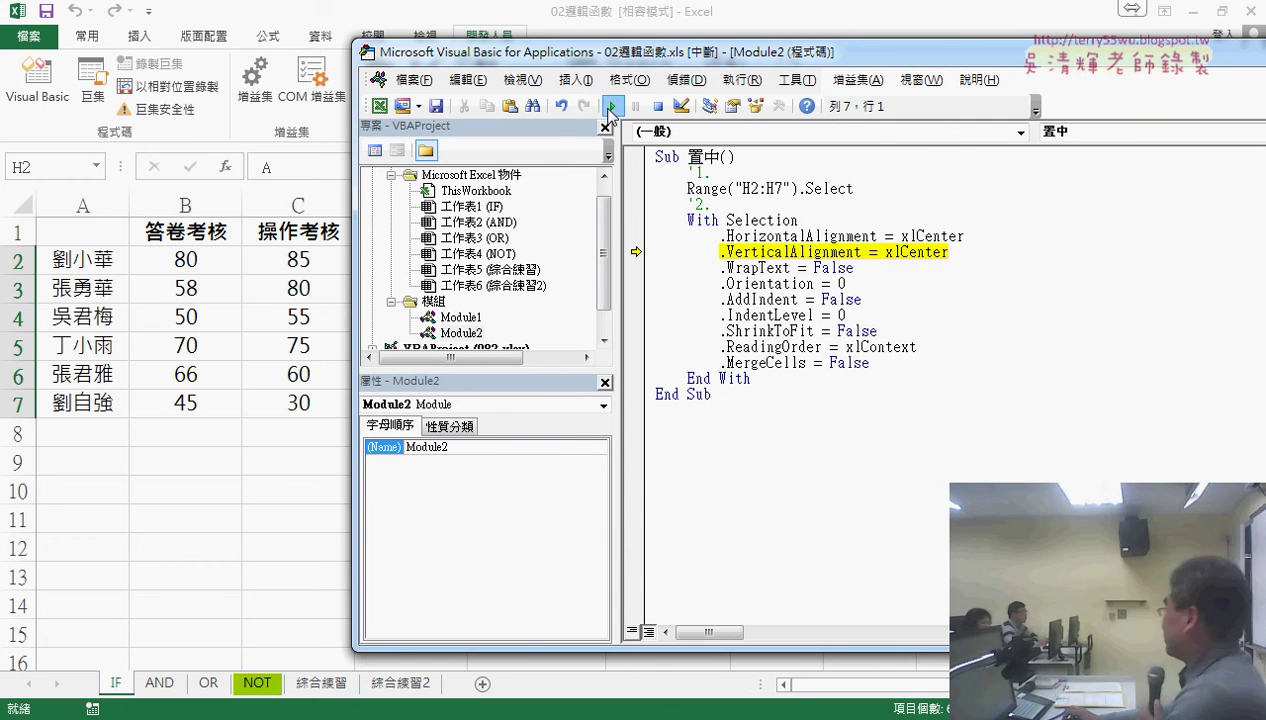
click(612, 106)
- Check which macro the 成績多重 button is assigned, then reopen the VBA editor
click(665, 35)
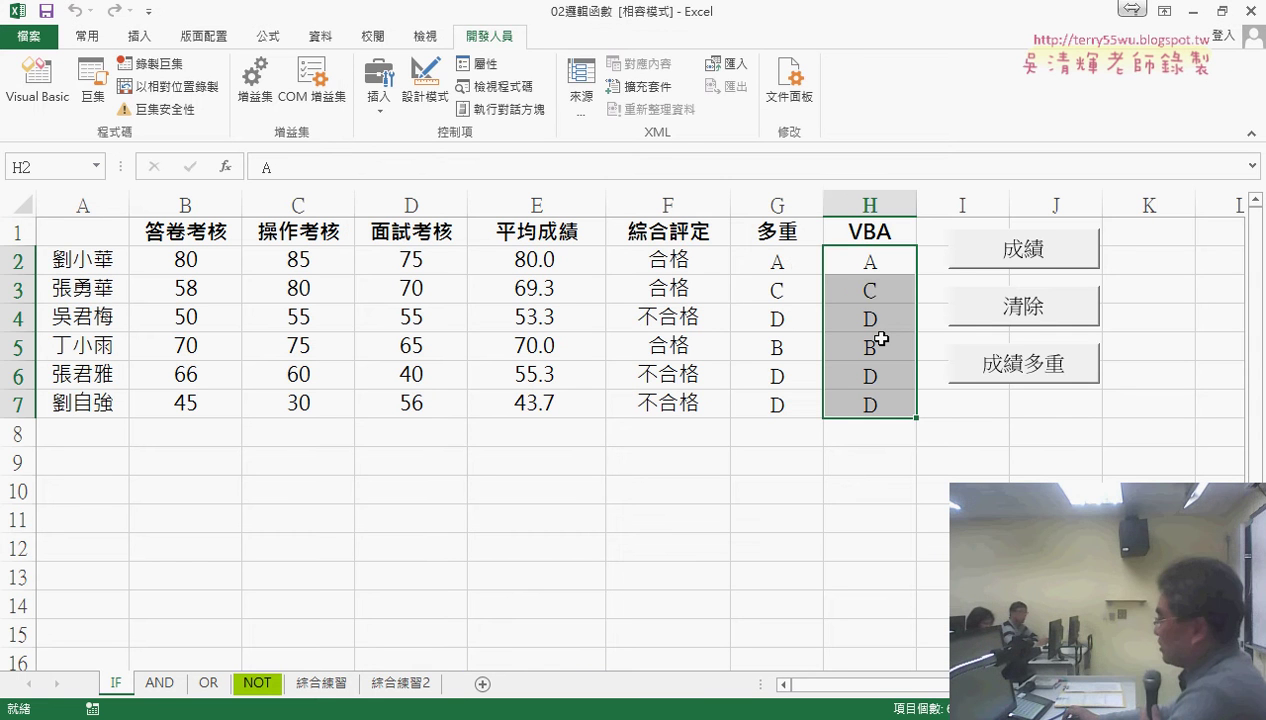
right_click(1029, 362)
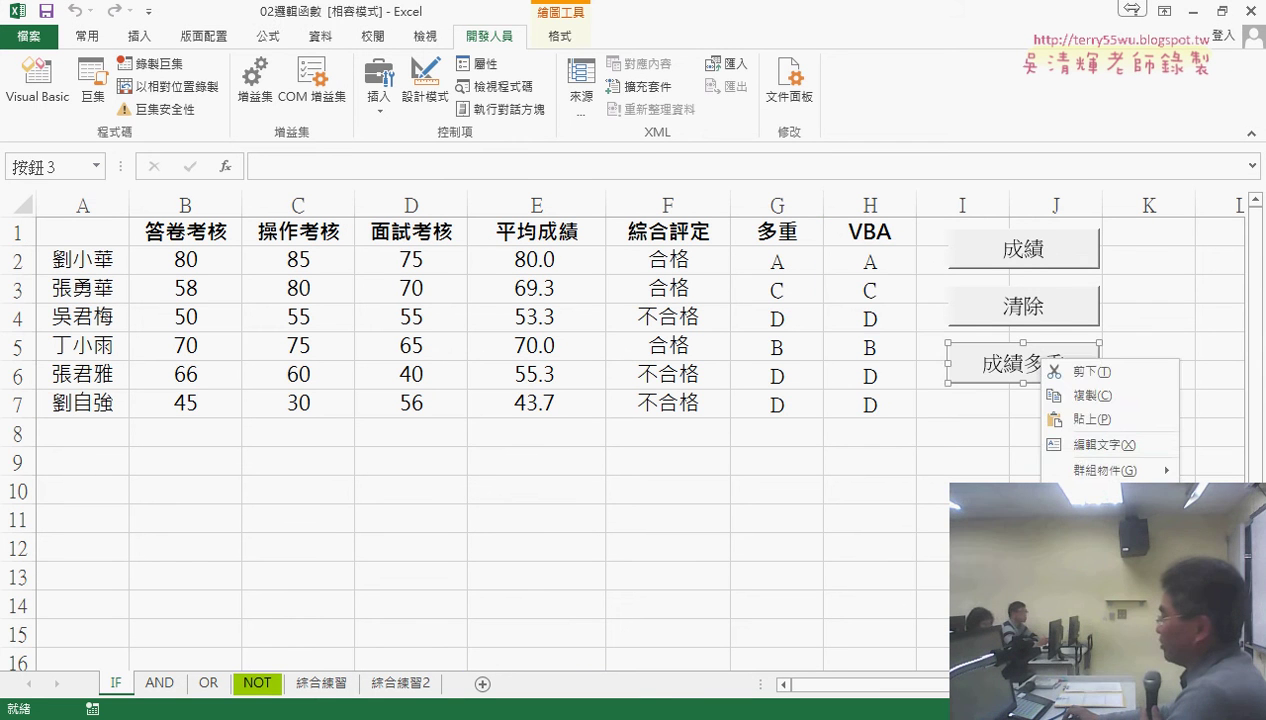
click(1090, 466)
key(Return)
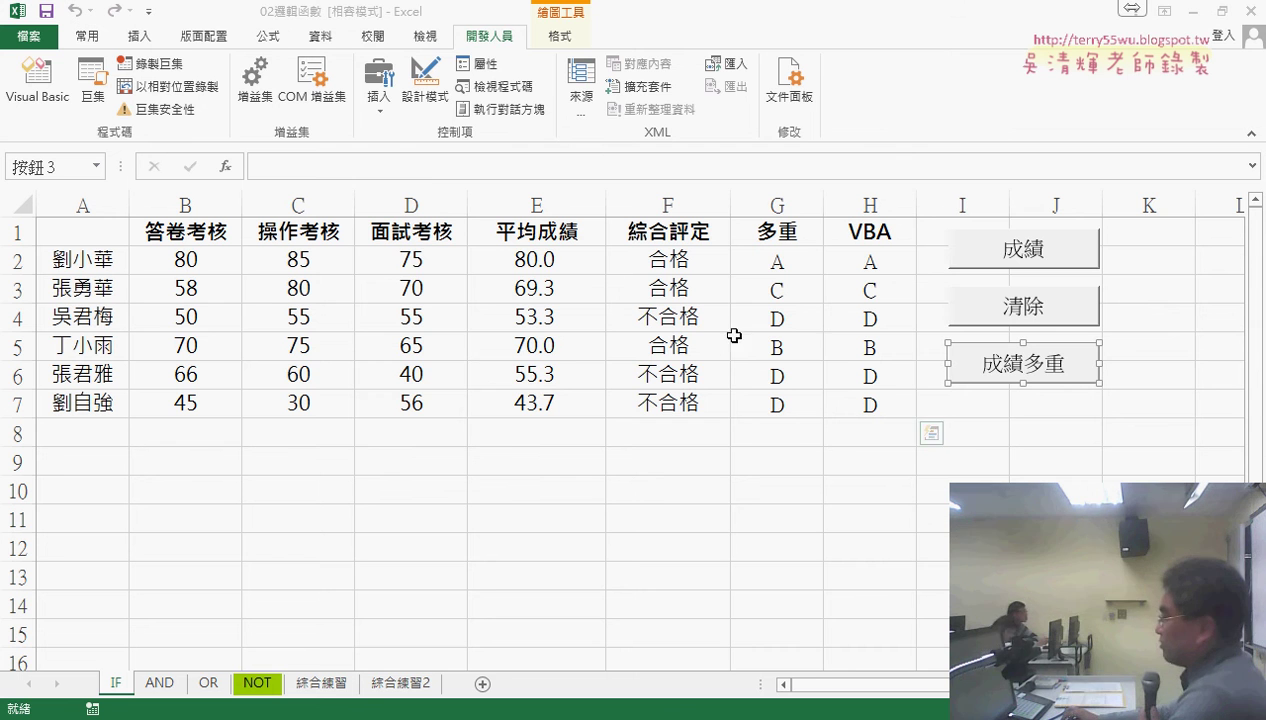
click(37, 80)
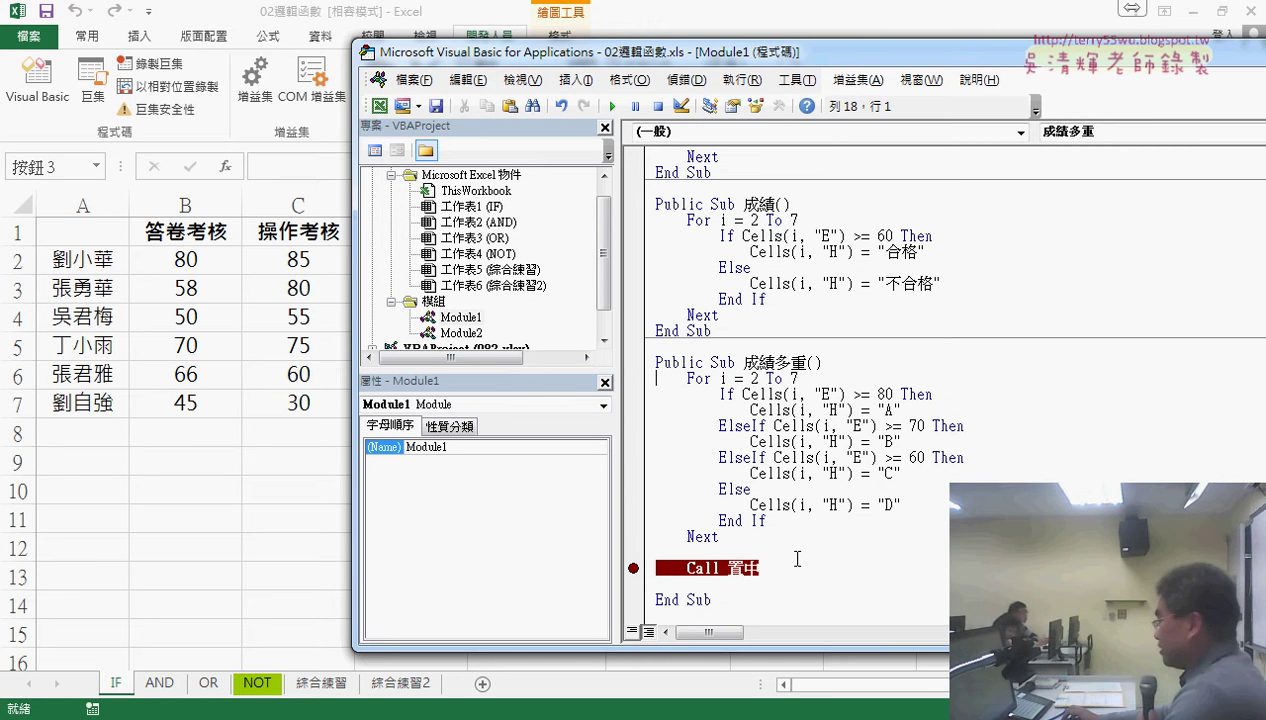
- Look at Module2's HorizontalAlignment line, then delete the Call 置中 statement in Module1
double_click(461, 333)
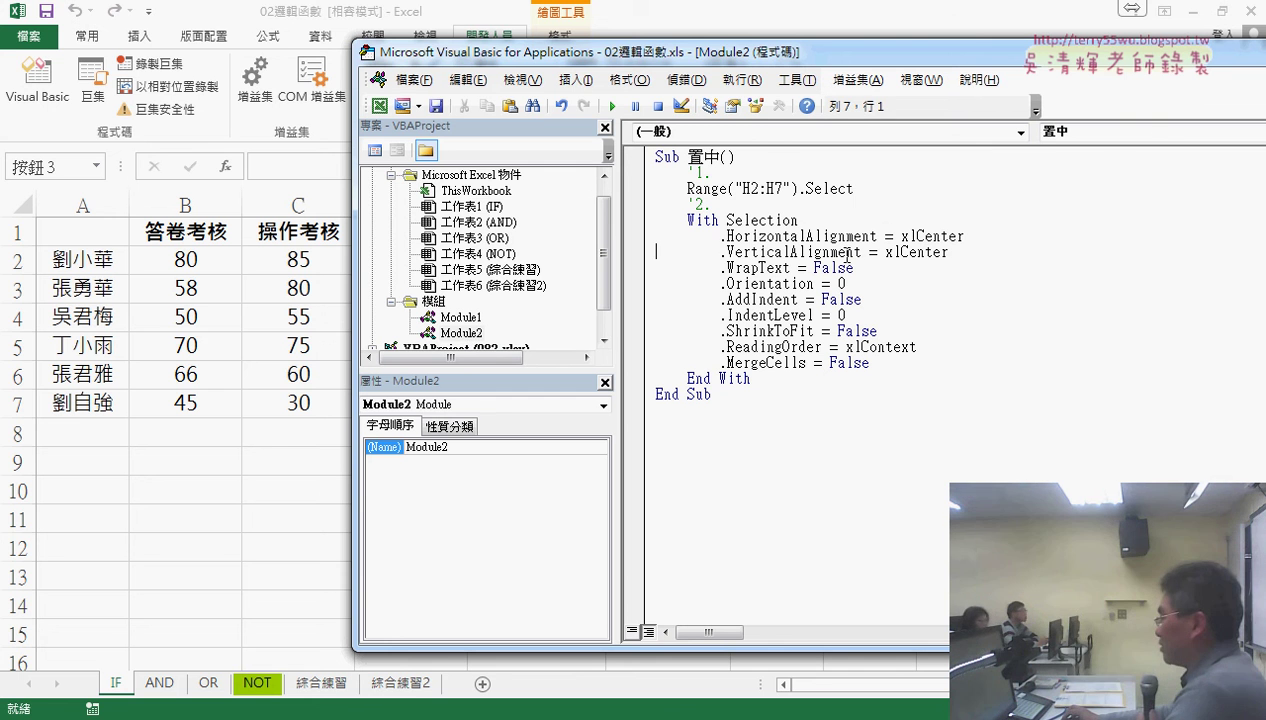
drag(720, 238, 983, 237)
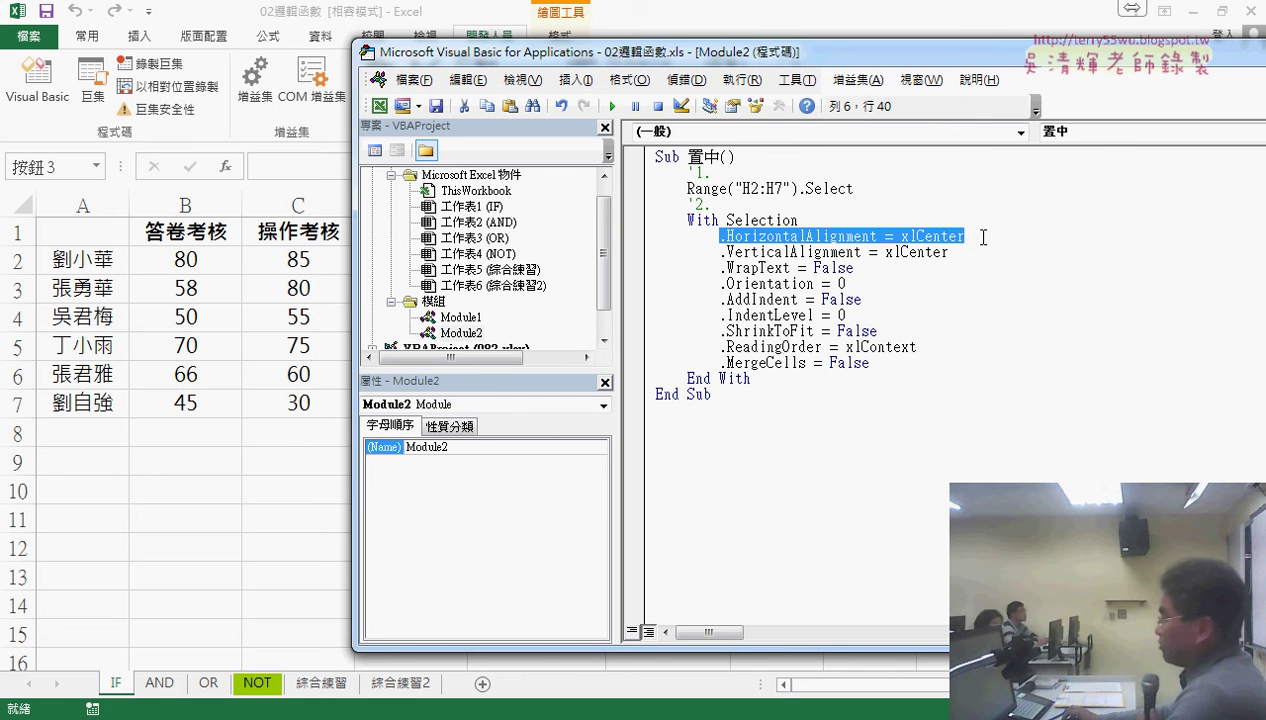
double_click(461, 317)
drag(759, 567, 693, 563)
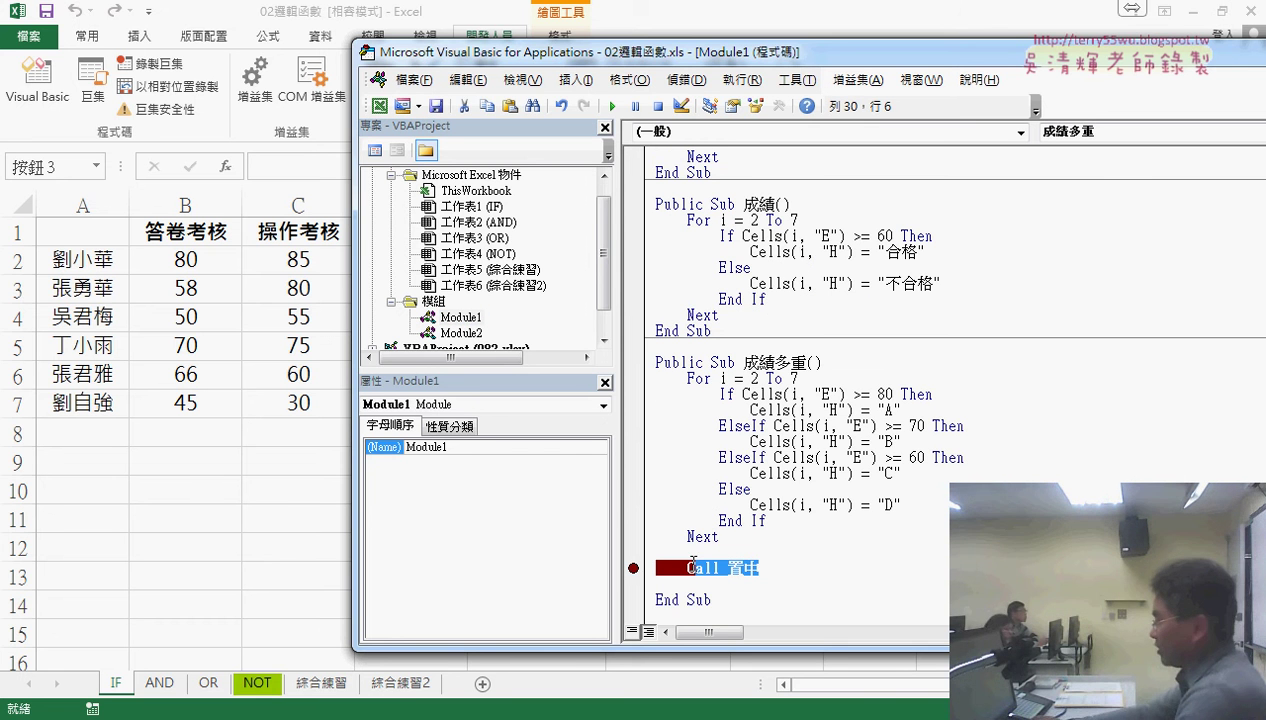
key(Delete)
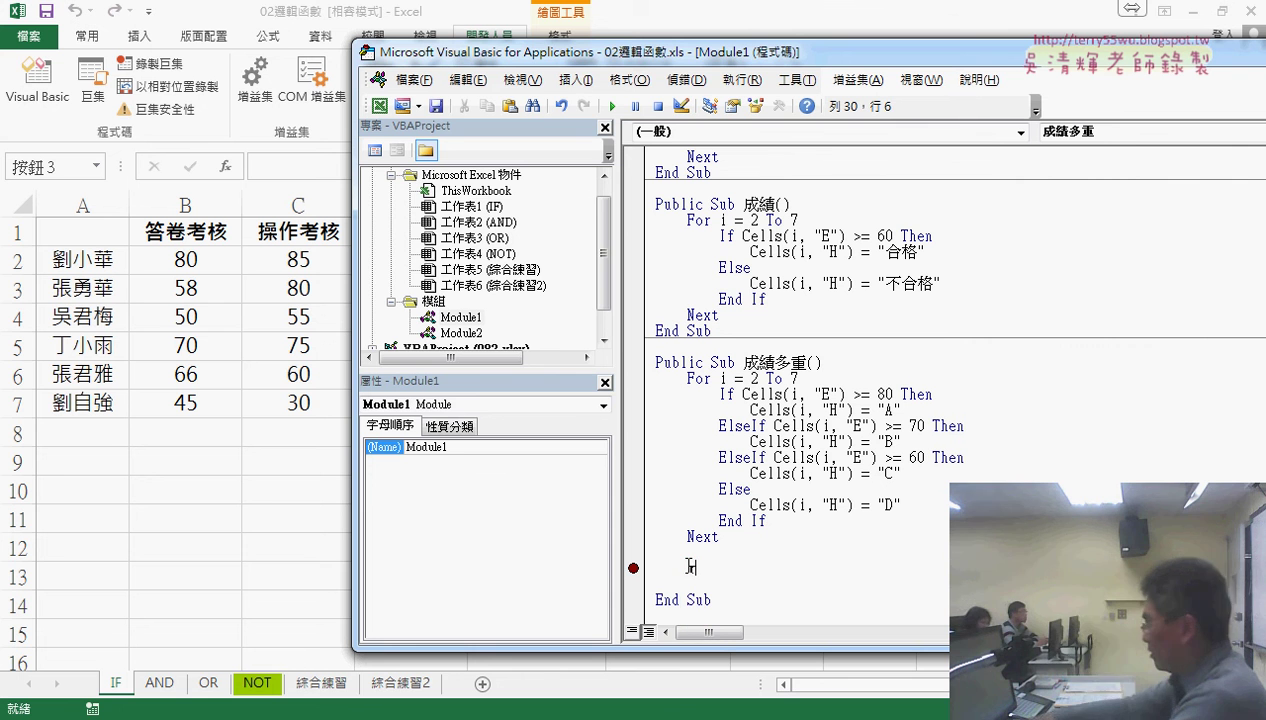
- Type Range("H2:H7").HorizontalAlignment = xlCenter as the final line of 成績多重
text(range()
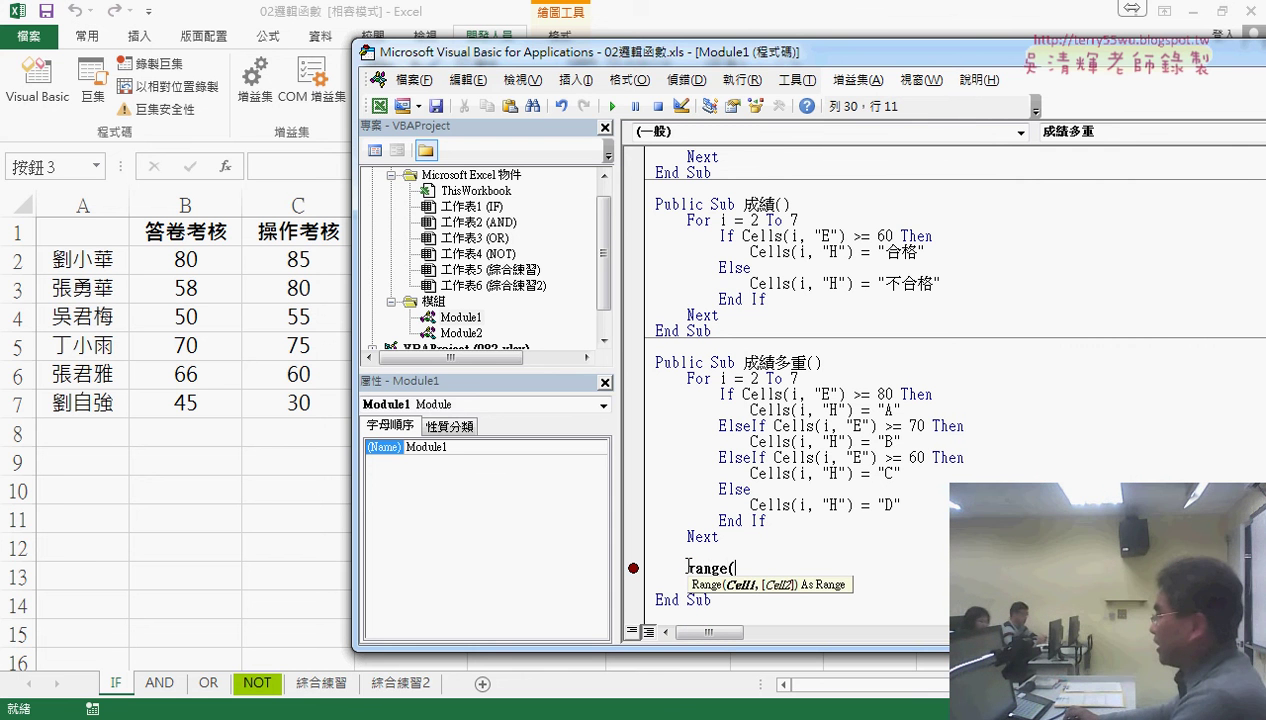
mouse_move(706, 57)
mouse_down()
mouse_move(658, 388)
mouse_move(611, 29)
mouse_up()
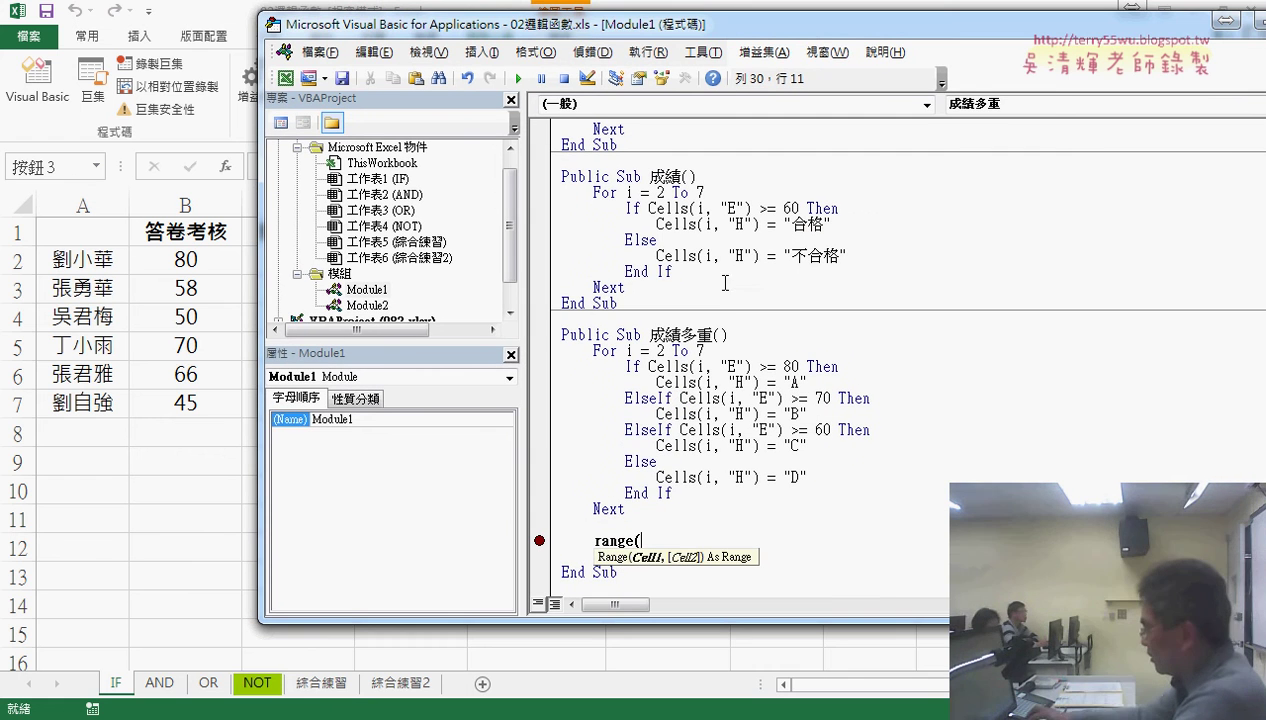
text(H2)
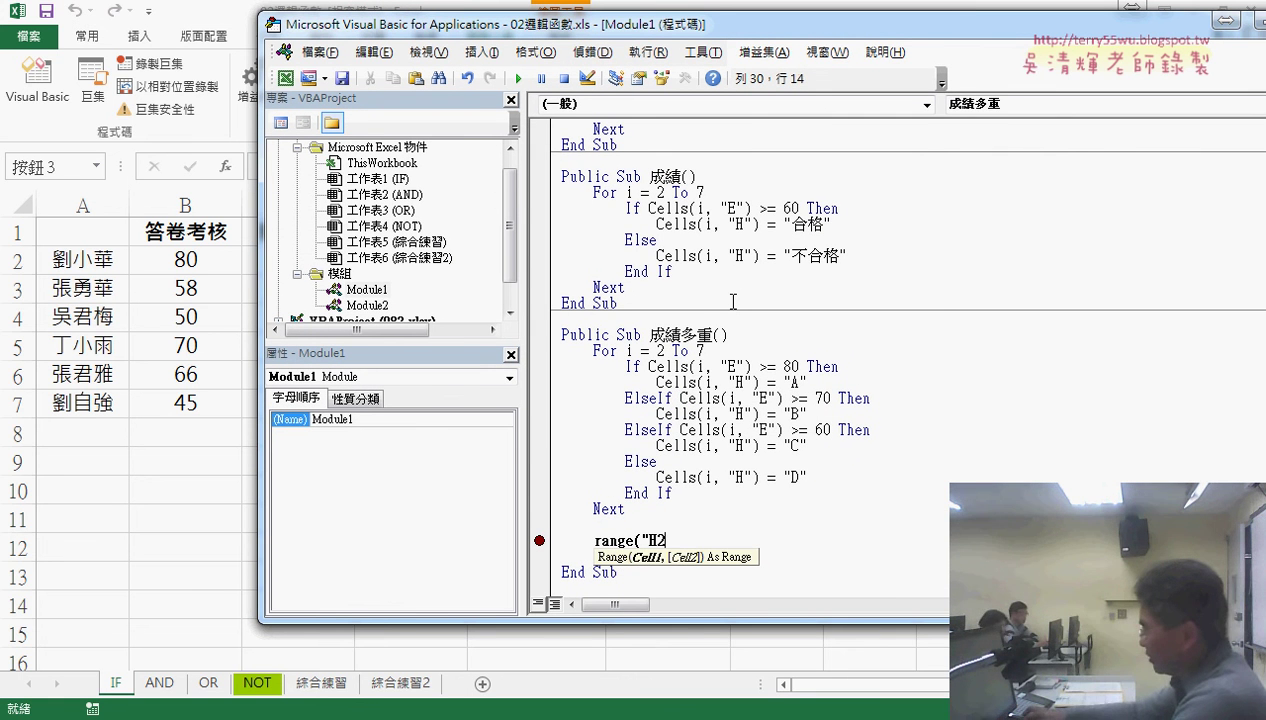
text(:H7)
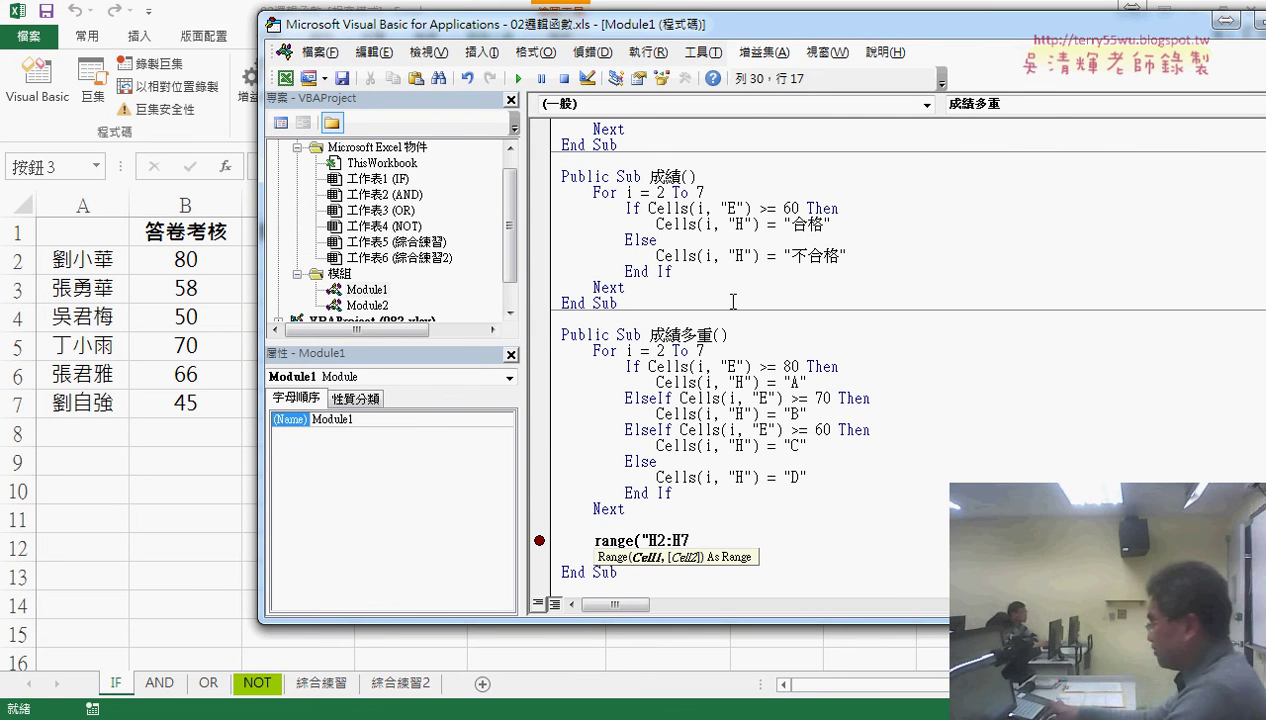
text(").)
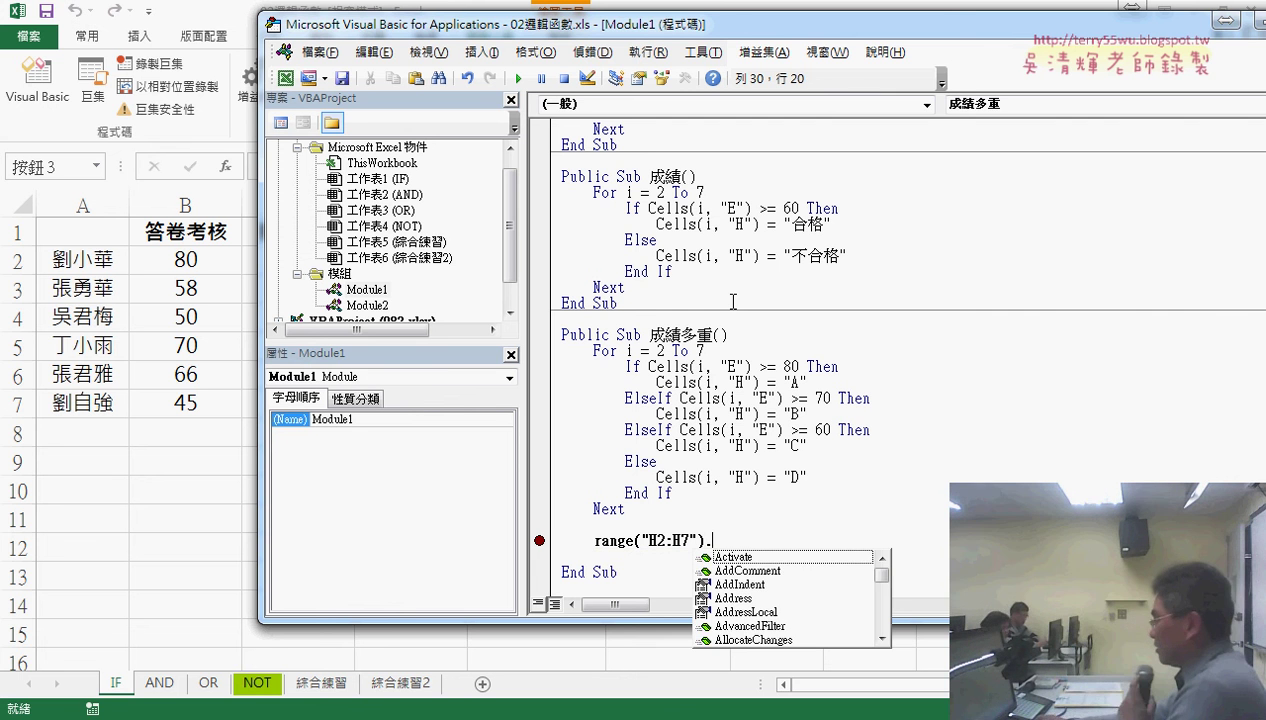
text(H)
key(Down)
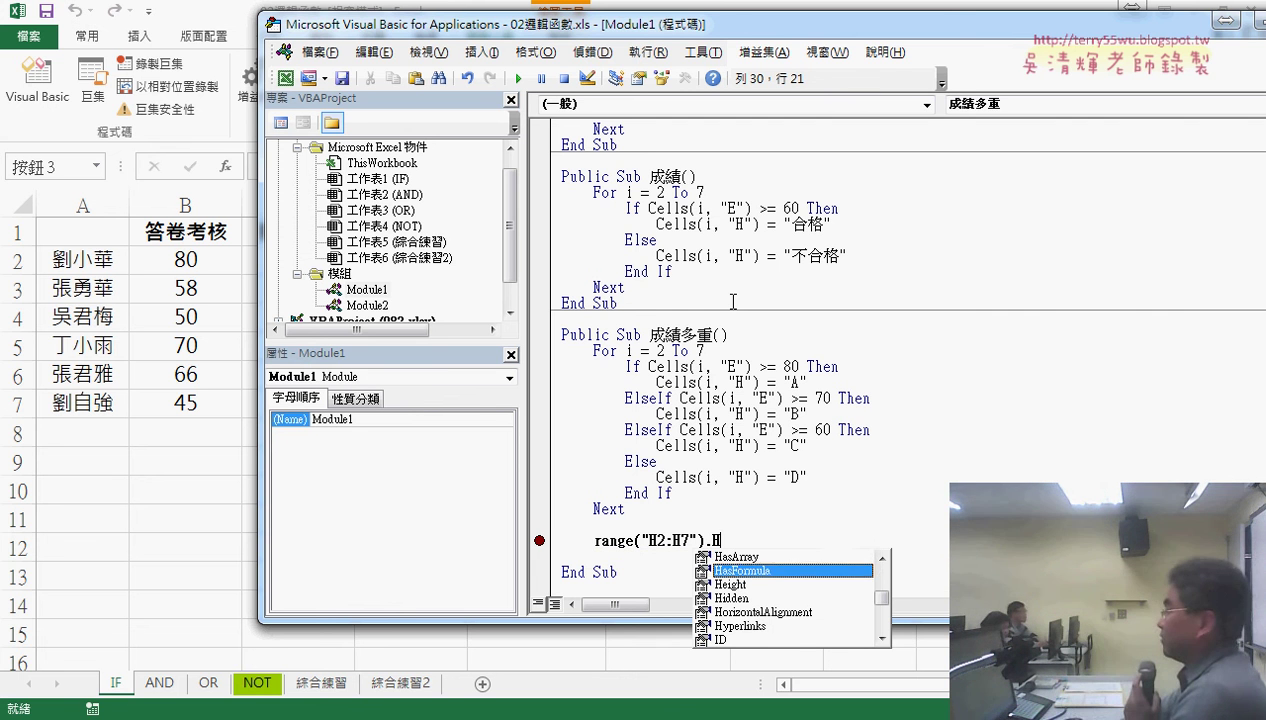
key(Down)
key(Down)
key(Down)
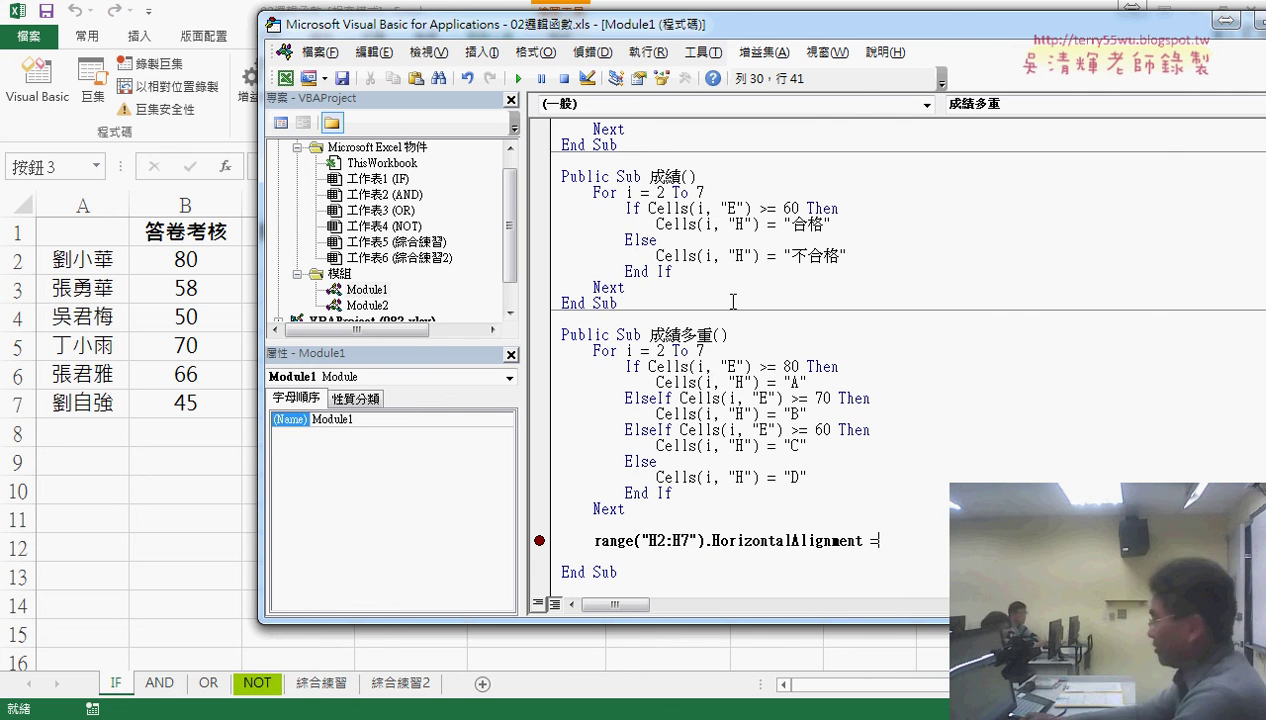
text(xlC)
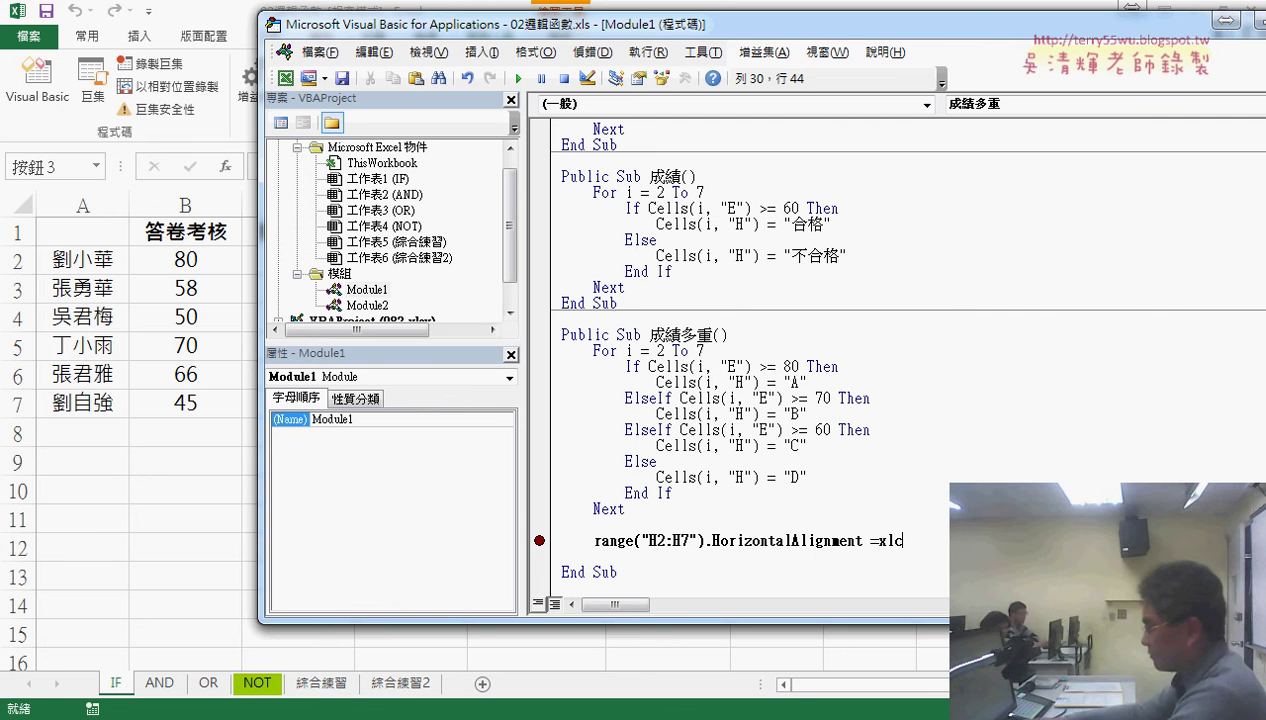
text(enter)
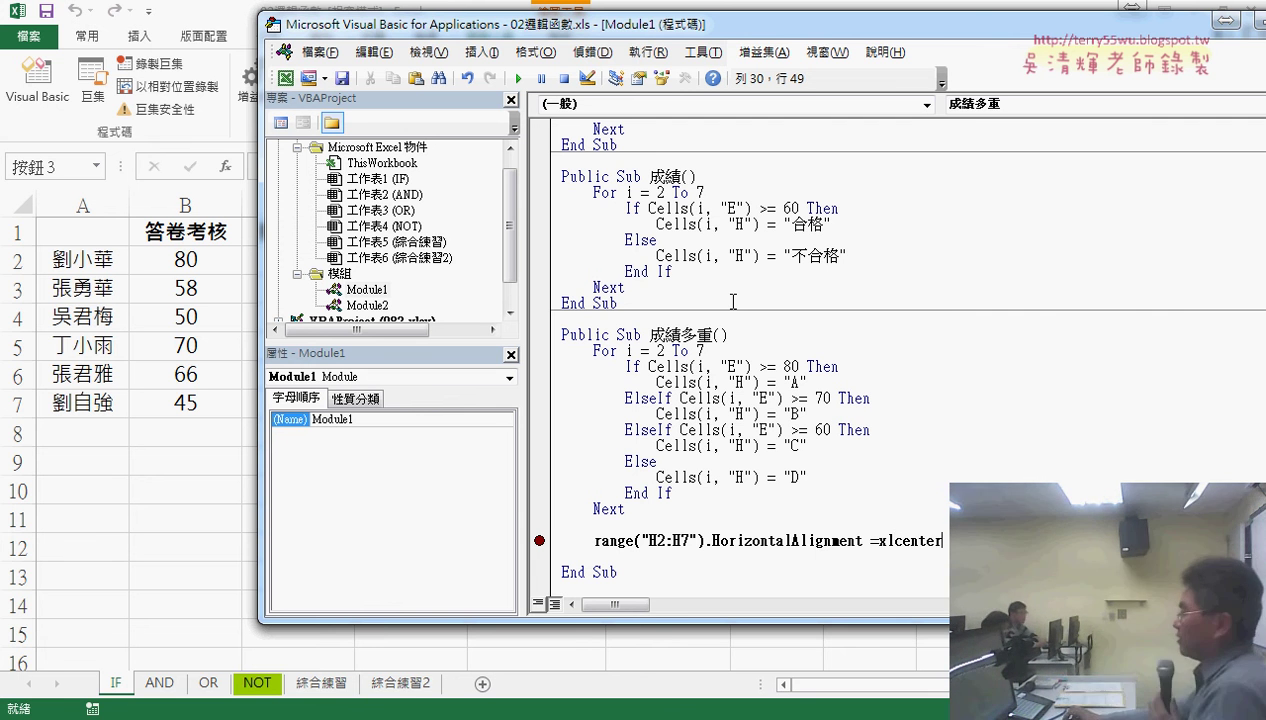
key(Return)
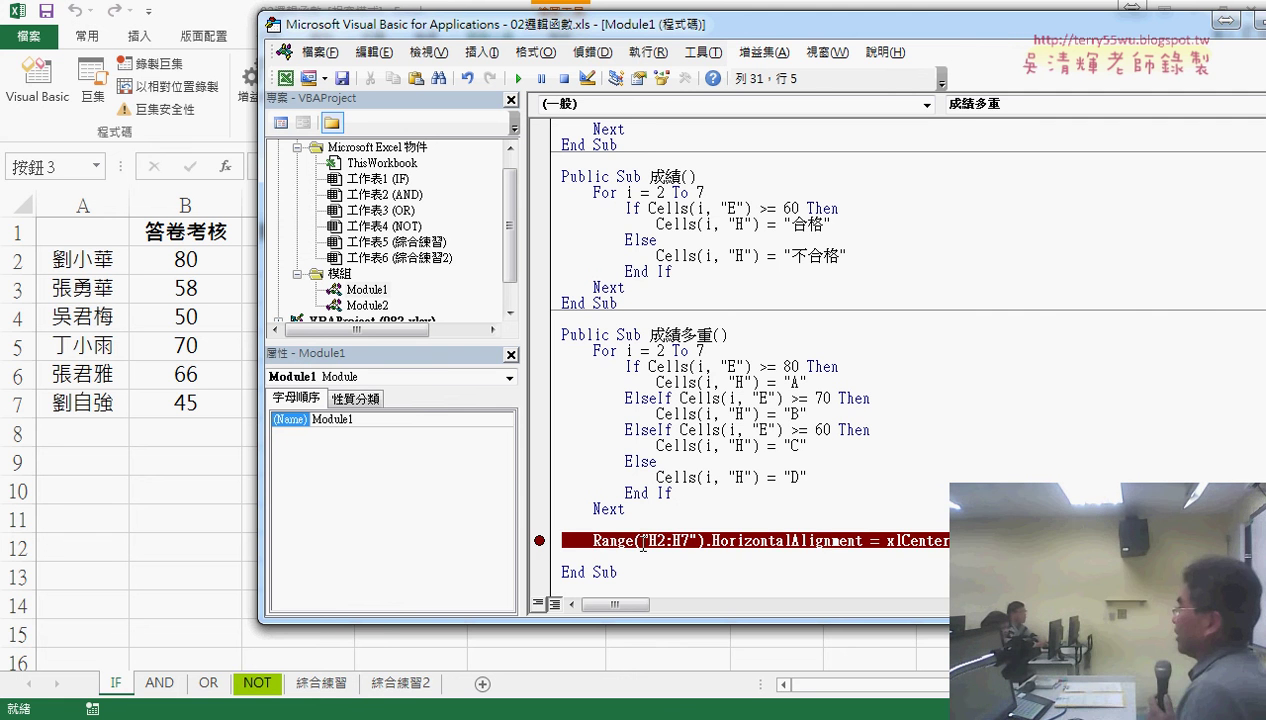
- Clear the breakpoint on the Range line, then highlight Range("H2:H7"), HorizontalAlignment and xlCenter
click(540, 542)
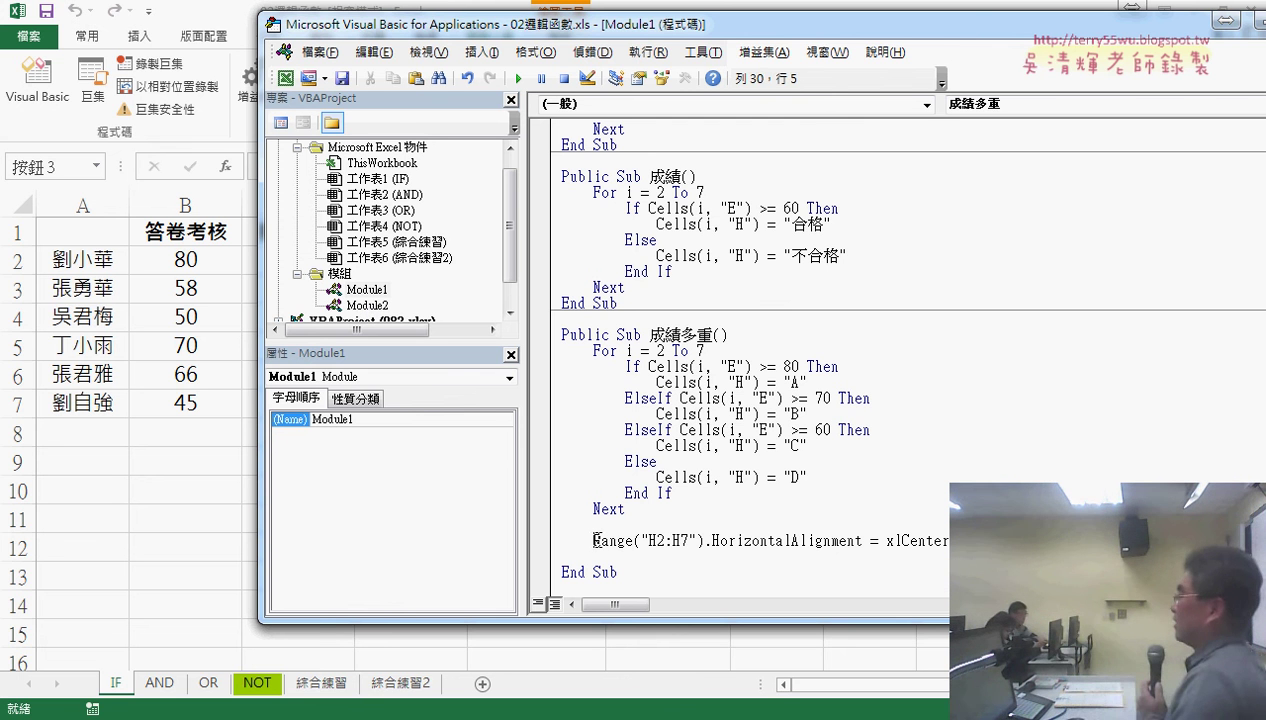
drag(593, 540, 702, 540)
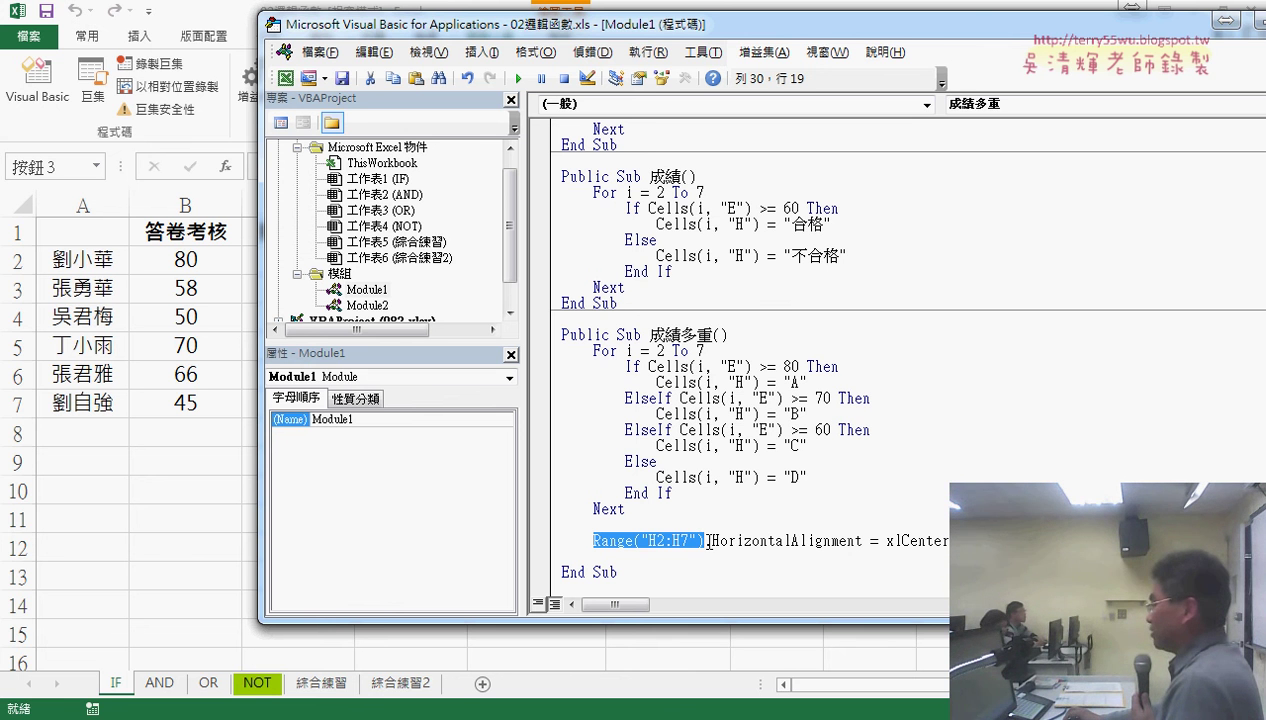
click(710, 542)
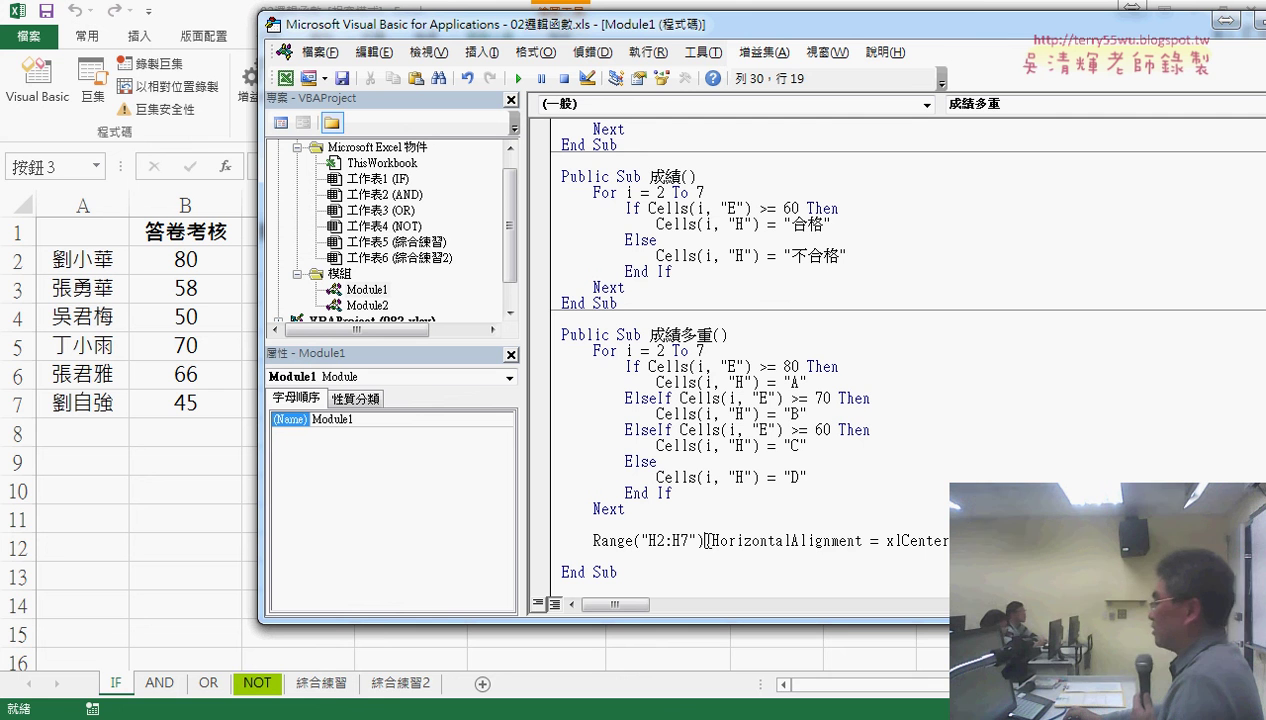
drag(708, 540, 862, 540)
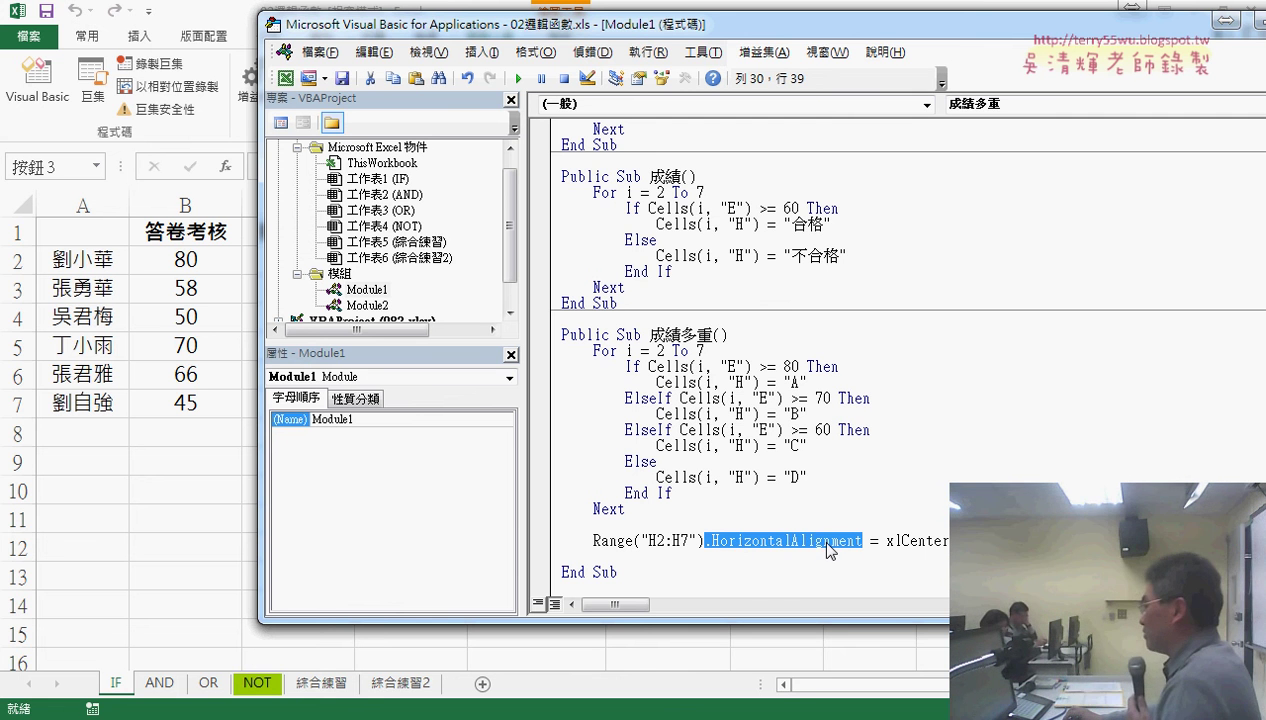
double_click(888, 541)
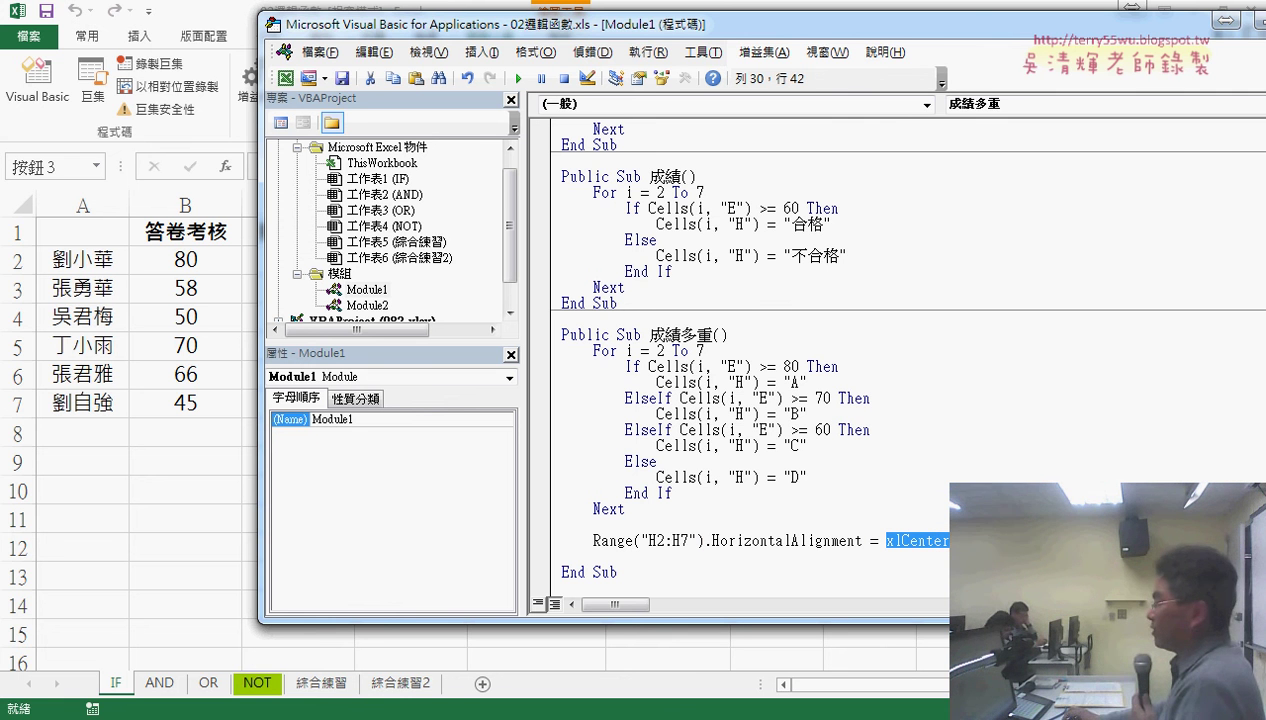
- Open Module2's 置中 code and mark its Range("H2:H7").Select and With Selection lines
double_click(368, 305)
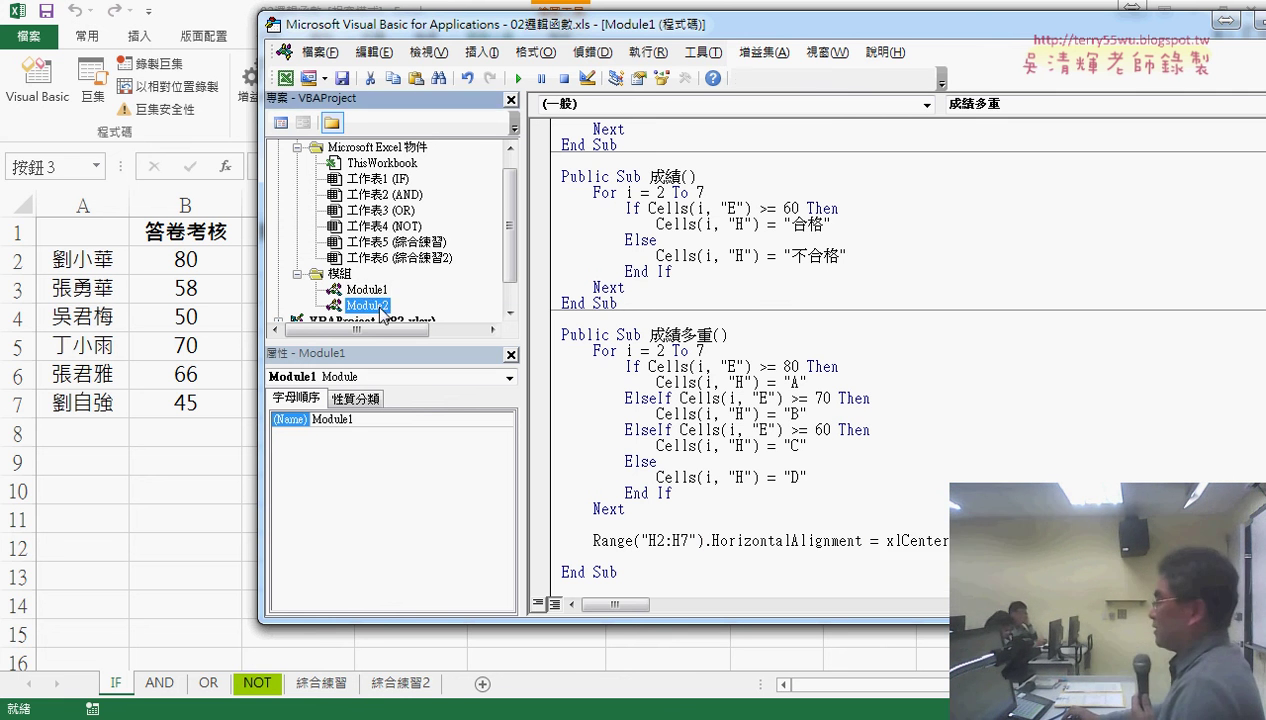
click(741, 153)
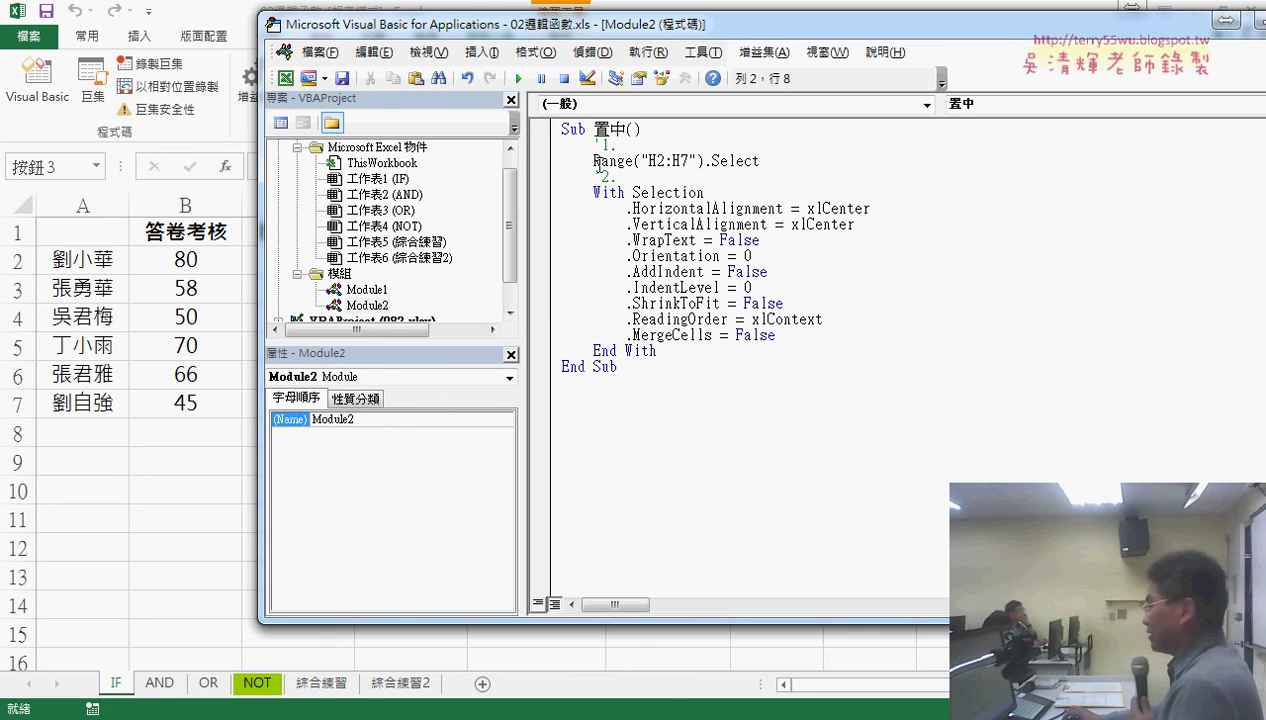
drag(594, 161, 706, 165)
click(773, 161)
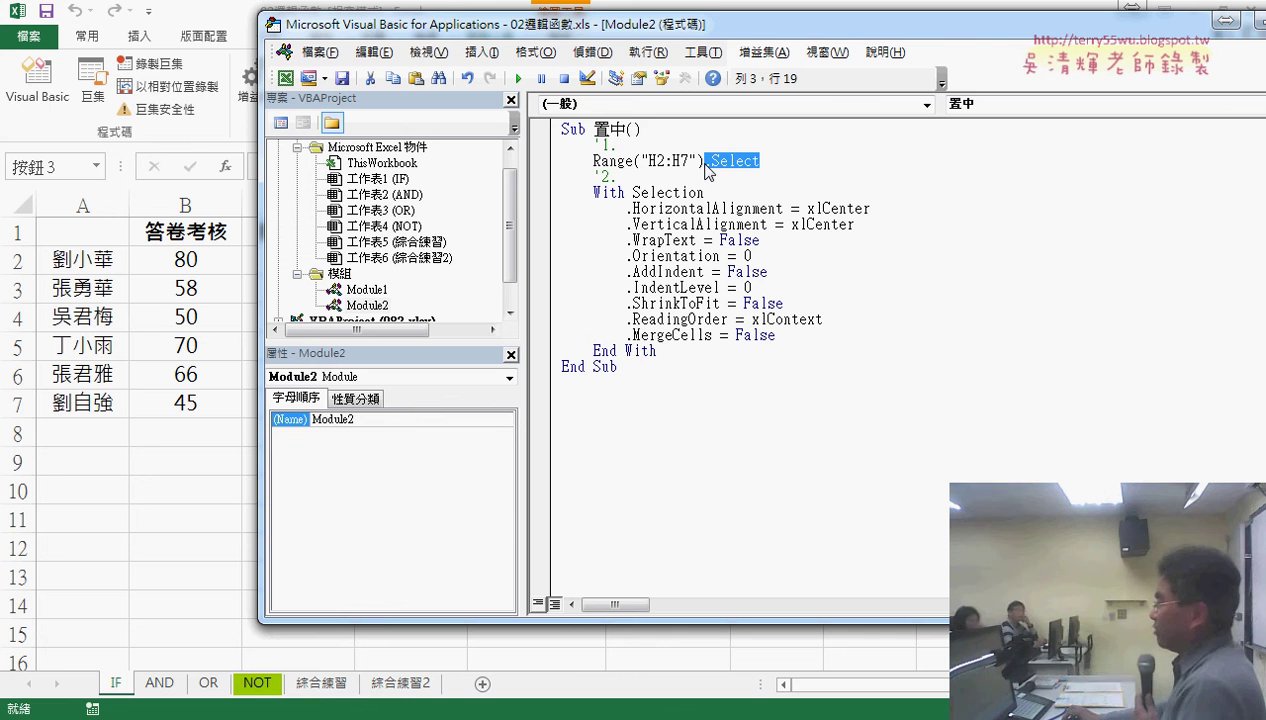
drag(633, 192, 707, 193)
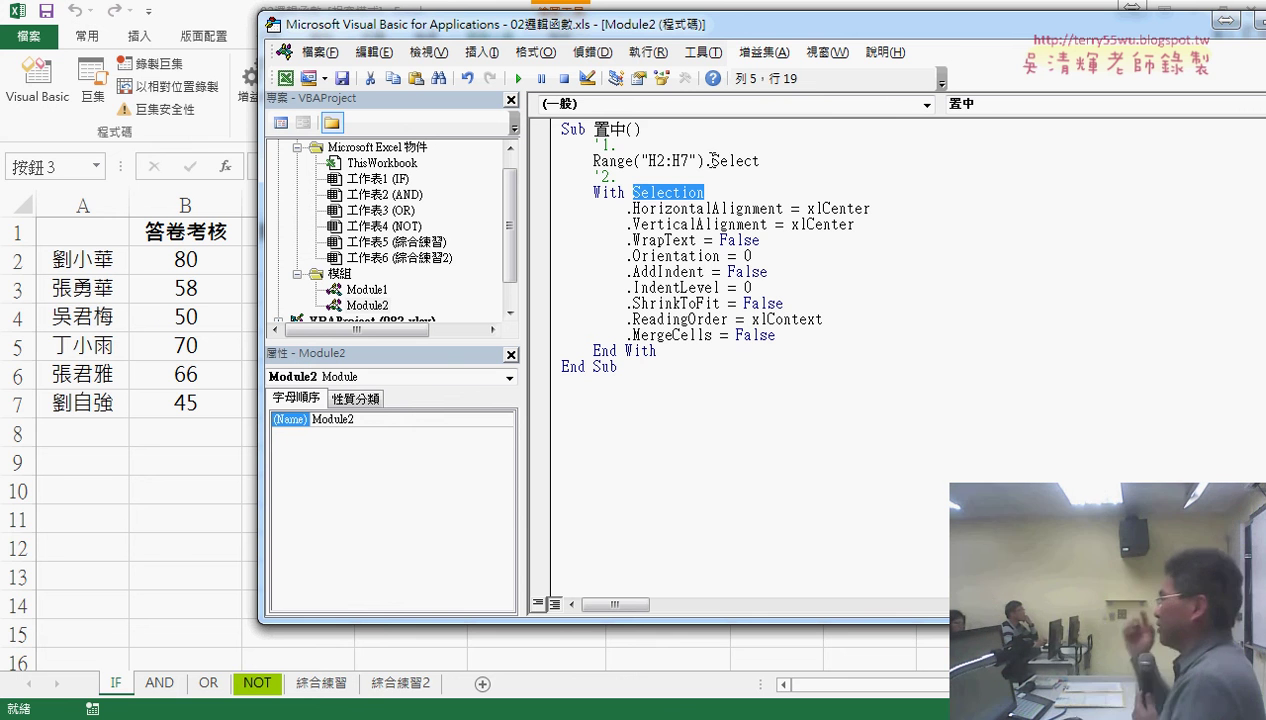
click(710, 161)
drag(708, 161, 723, 171)
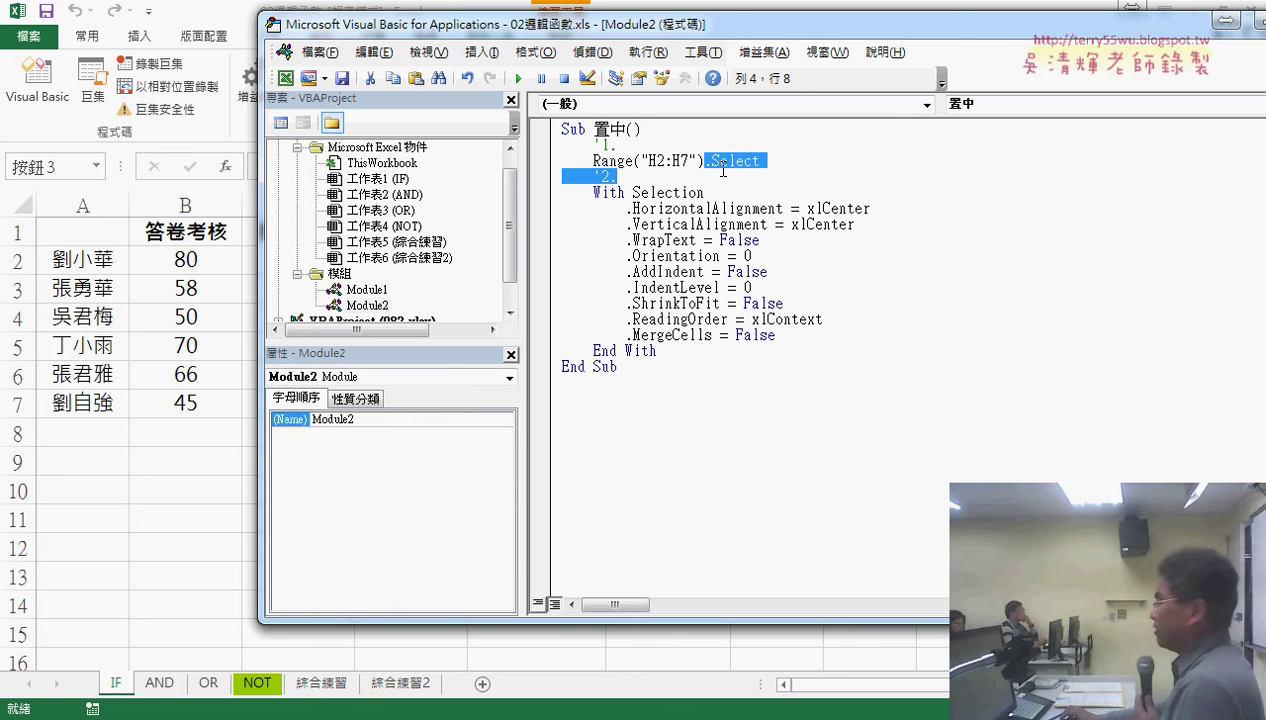
click(710, 161)
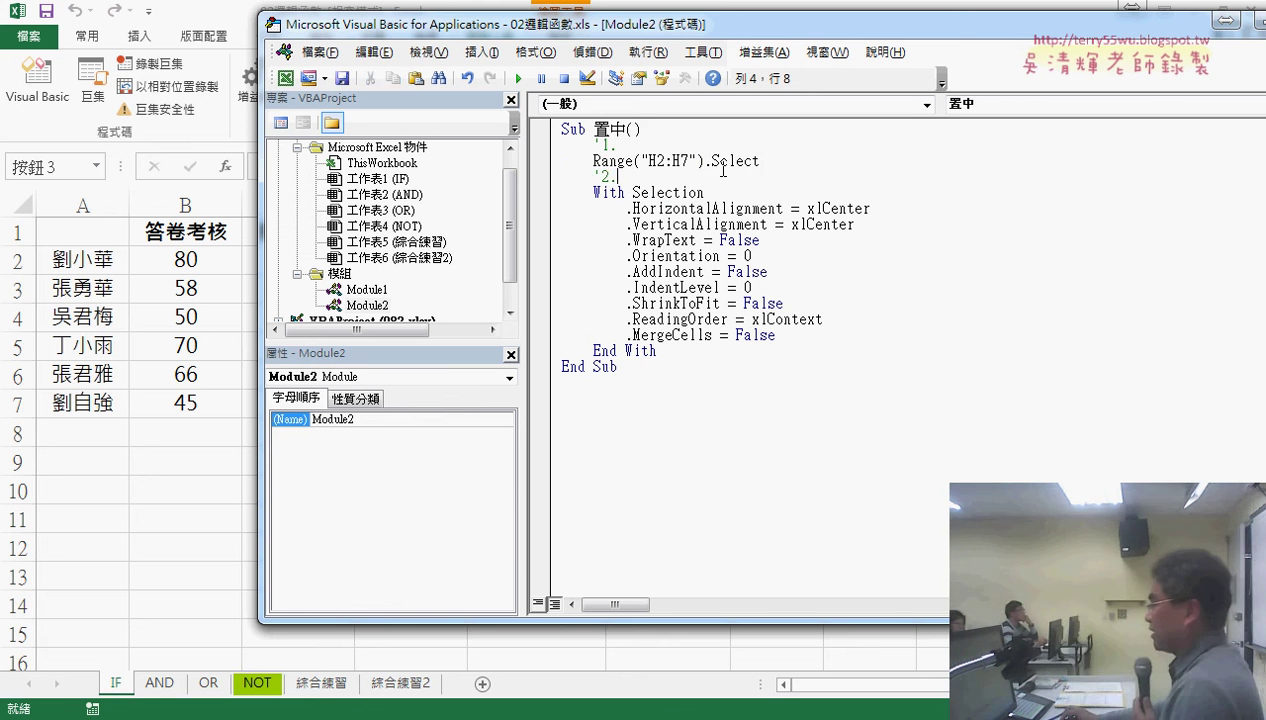
drag(712, 161, 712, 191)
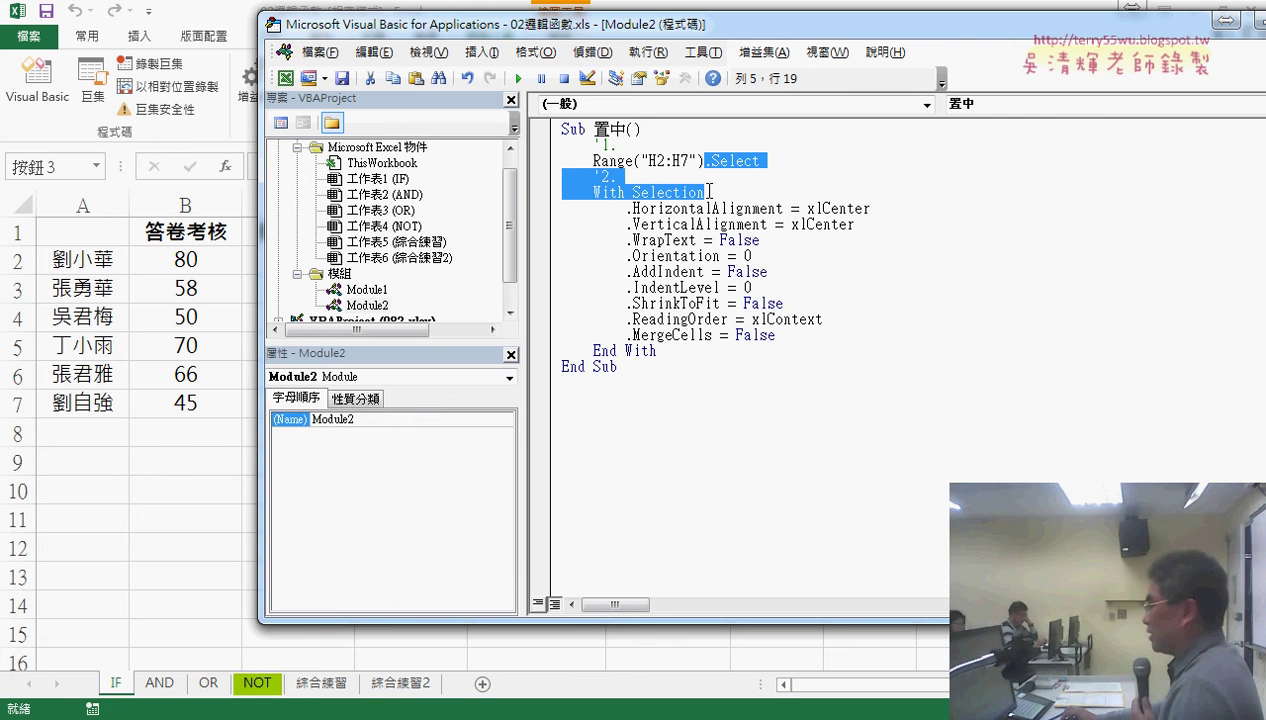
- Drop .Select, move .HorizontalAlignment = xlCenter onto the Range("H2:H7") line, and delete the With block
drag(870, 208, 626, 208)
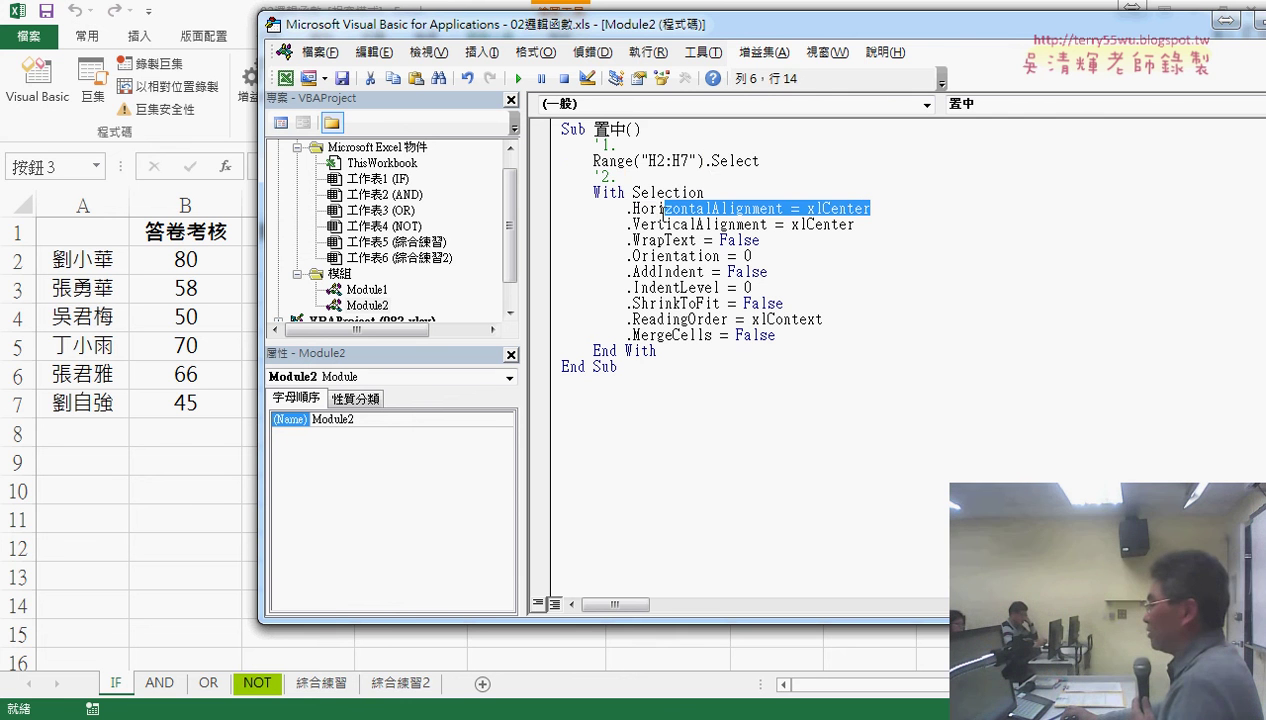
drag(705, 161, 759, 161)
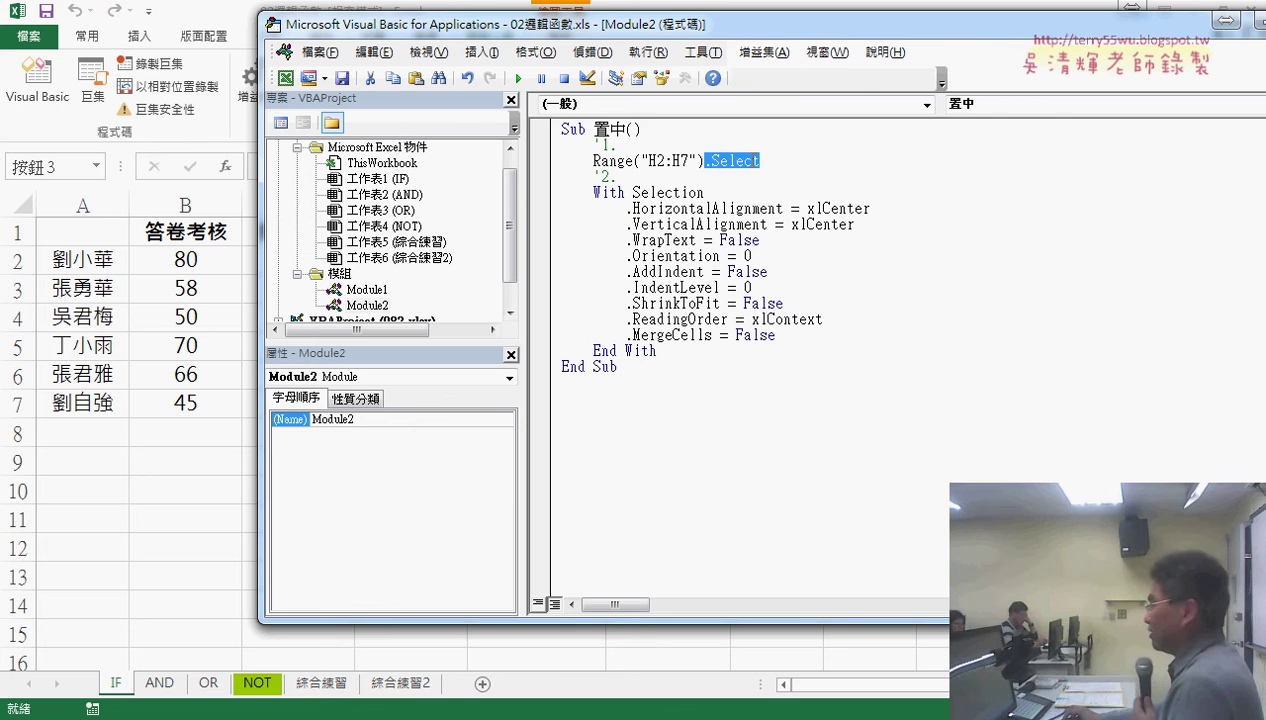
key(Delete)
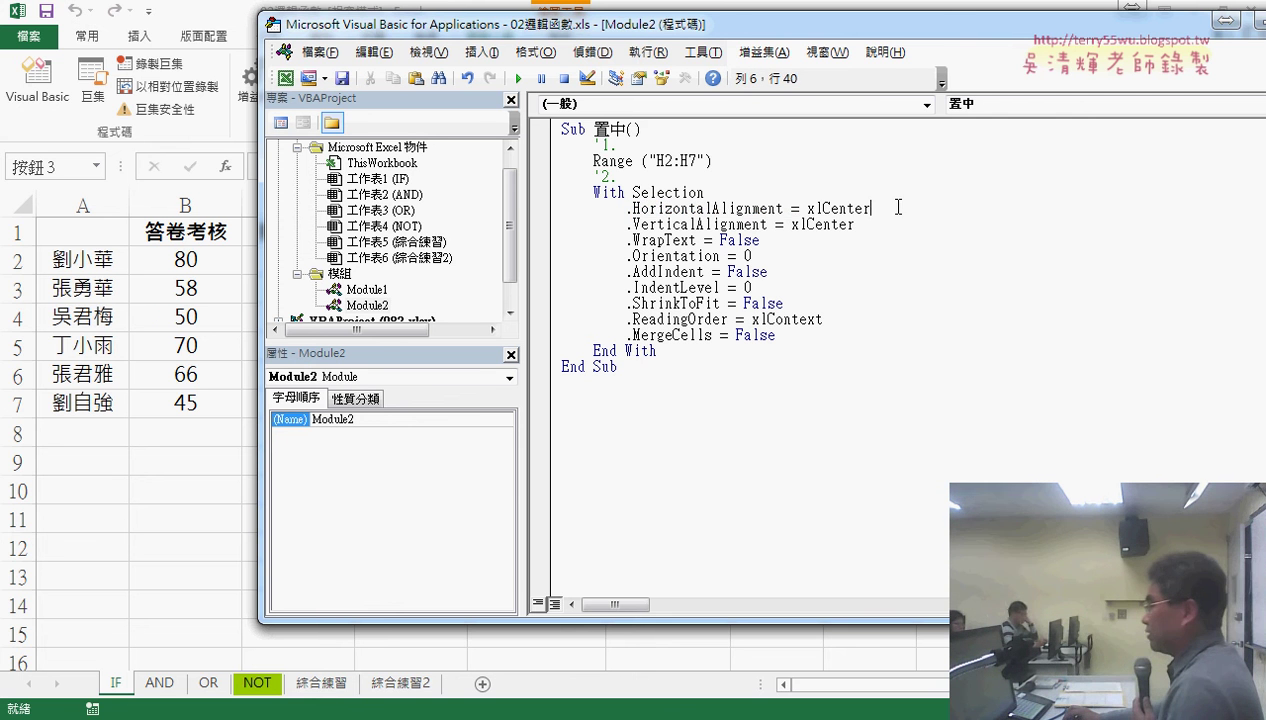
mouse_move(872, 208)
mouse_down()
mouse_move(624, 210)
mouse_move(727, 162)
mouse_up()
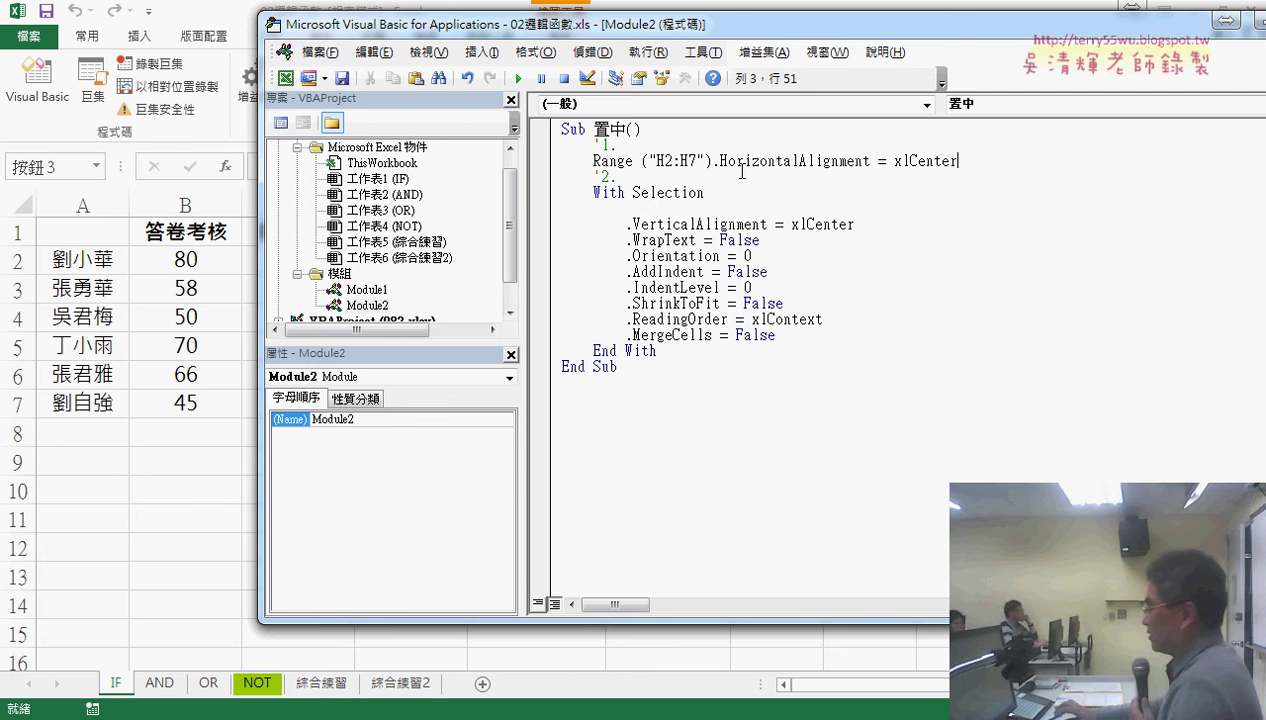
mouse_move(565, 177)
mouse_down()
mouse_move(602, 240)
mouse_move(613, 347)
mouse_up()
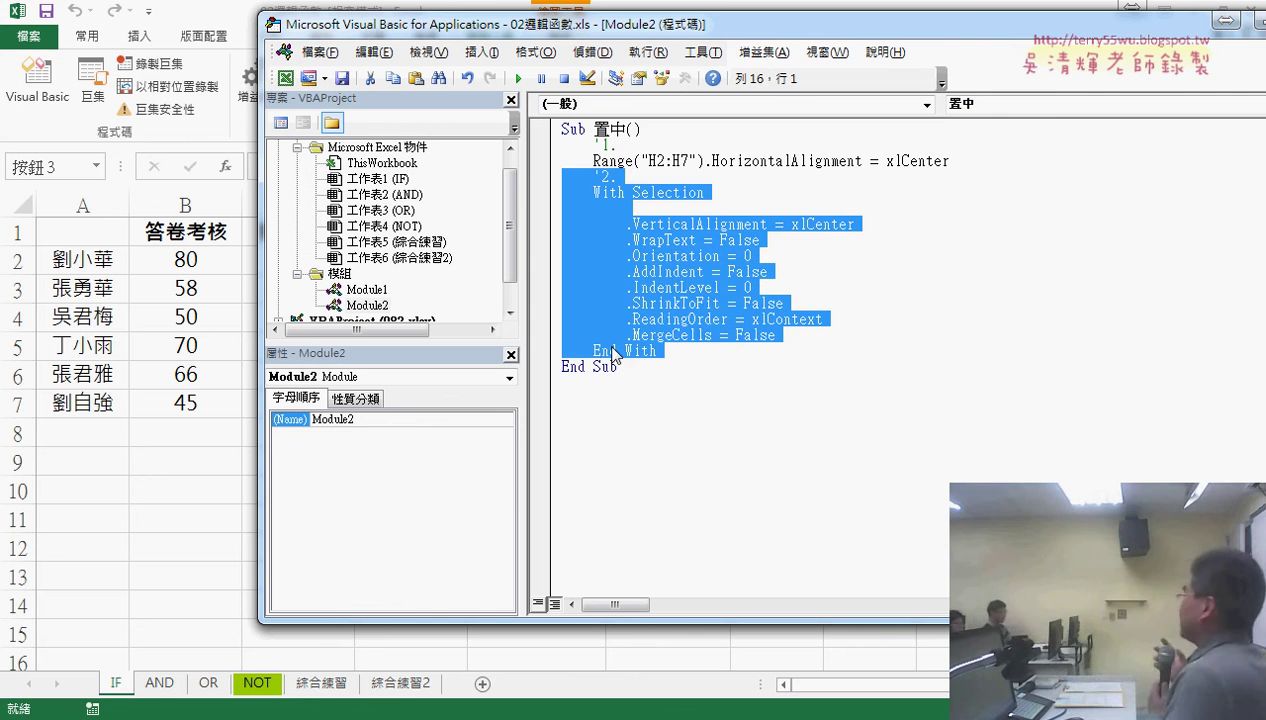
key(Delete)
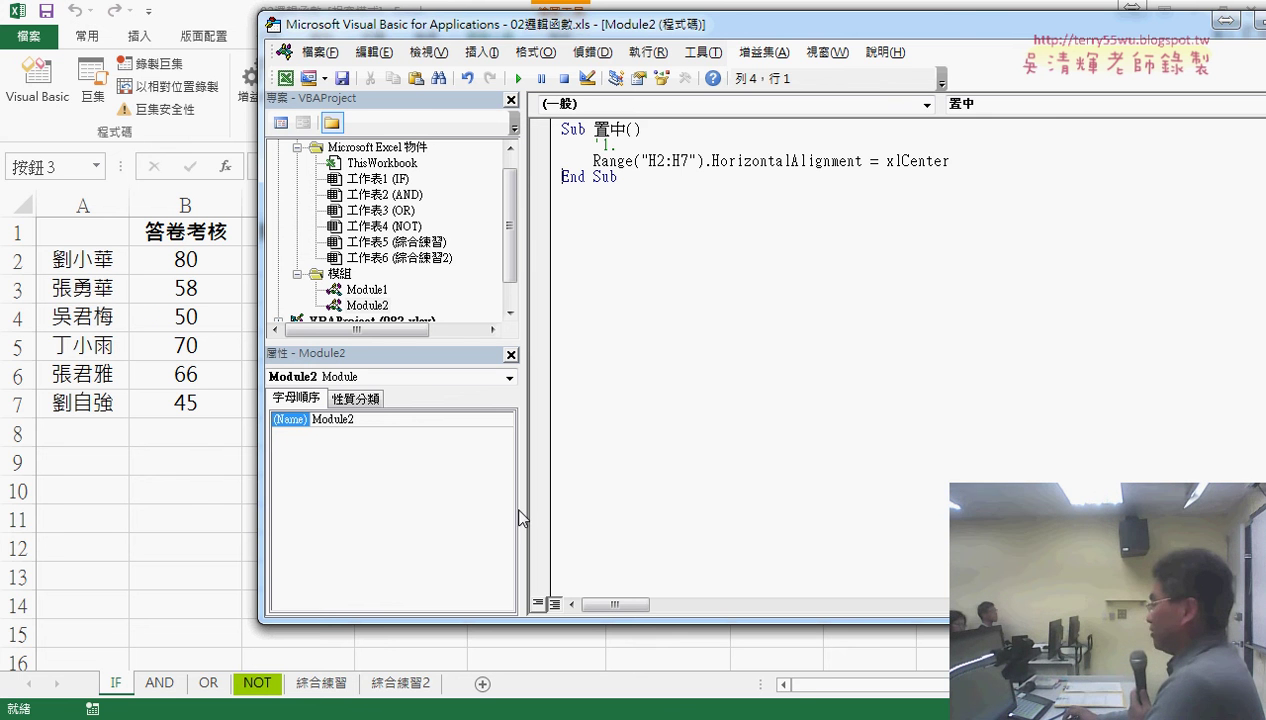
- Switch to Module1 and highlight 成績多重's closing Range("H2:H7").HorizontalAlignment = xlCenter line
double_click(366, 289)
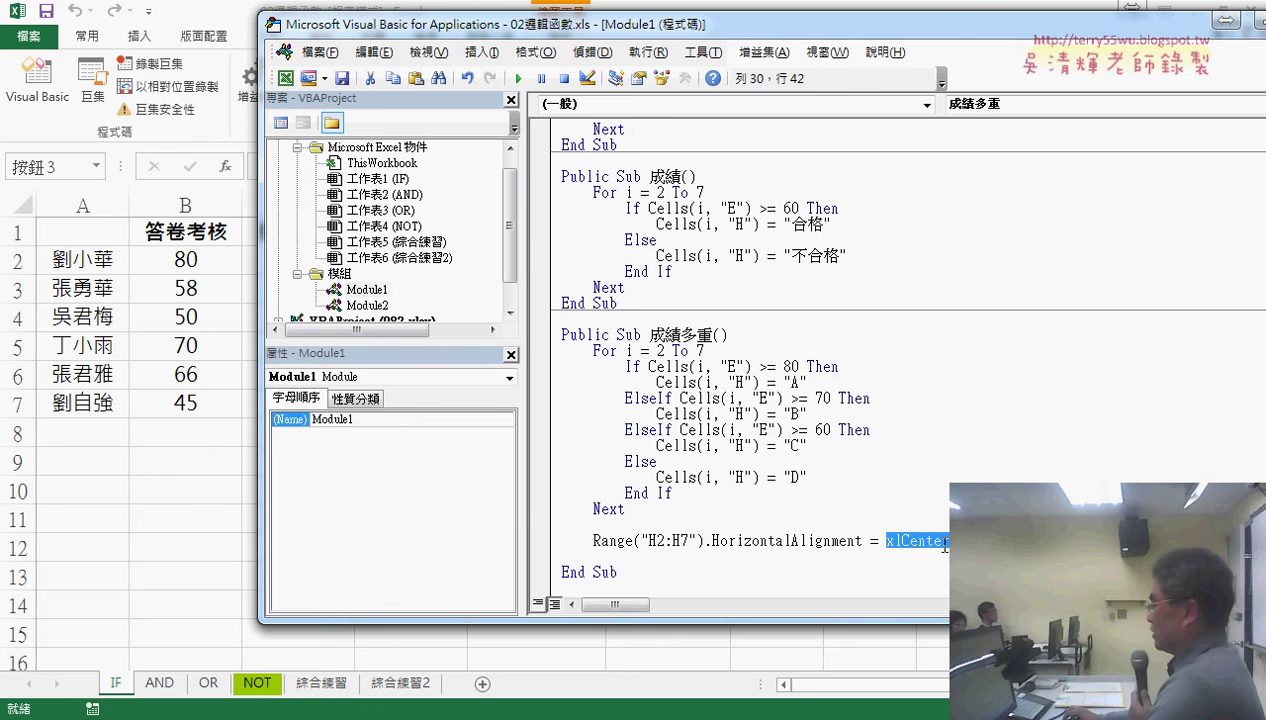
drag(944, 541, 593, 541)
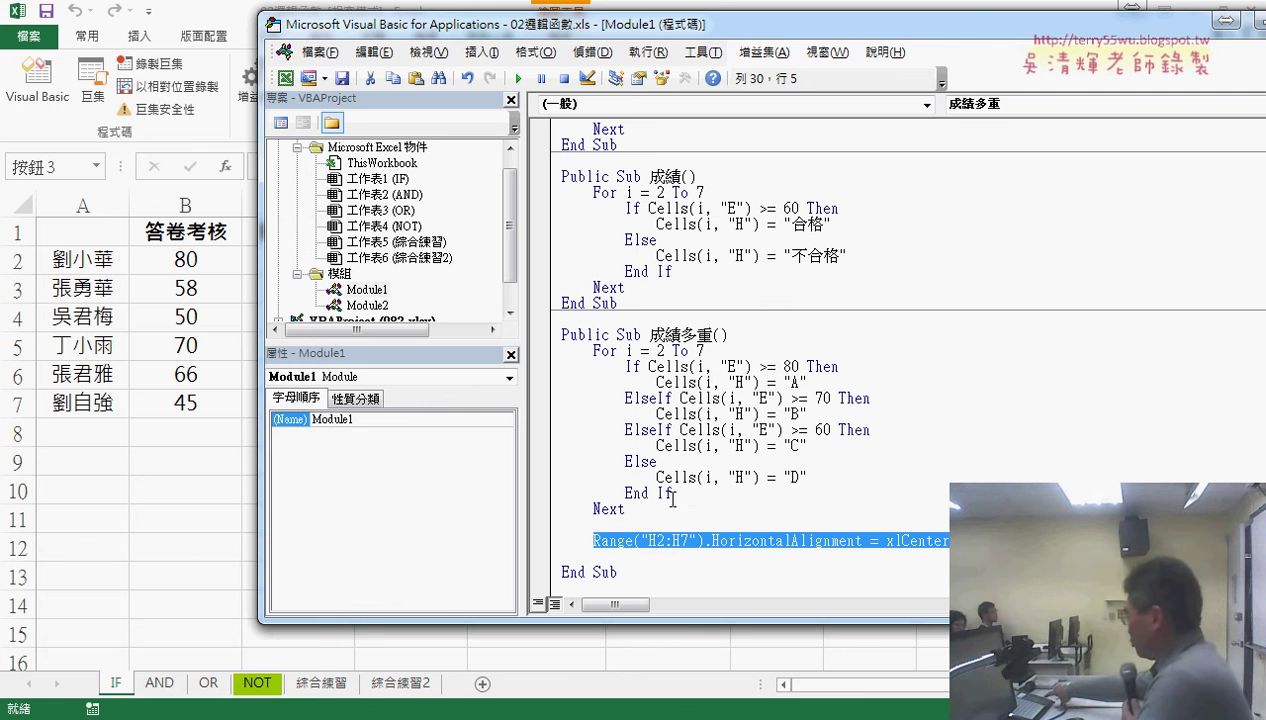